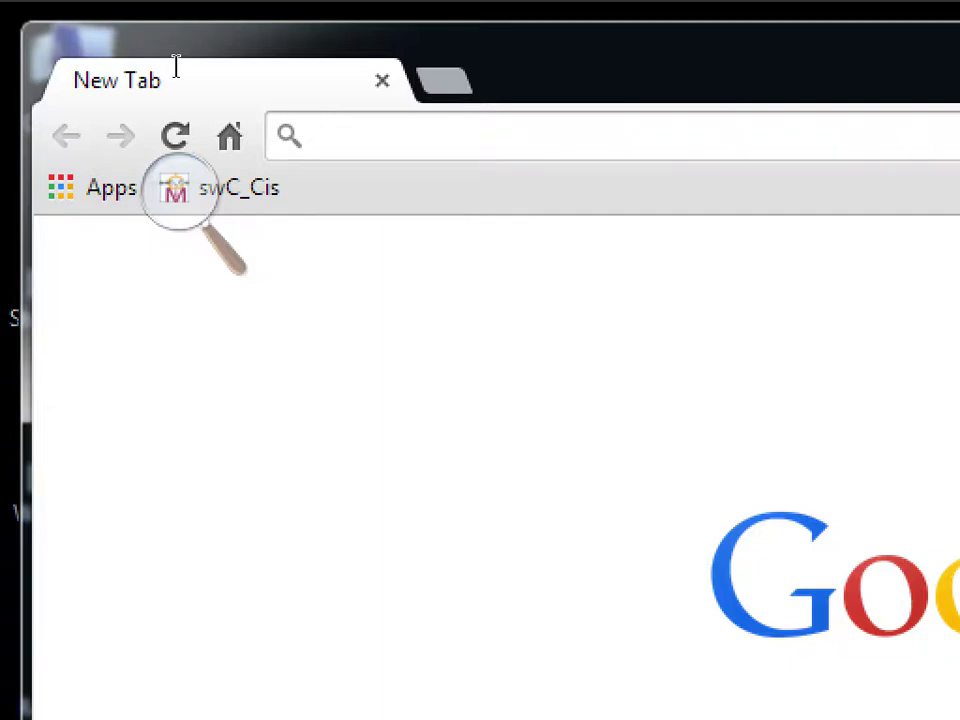
- Go to victorsart.info/wp-admin in Chrome to load the Victor's Art login page
type("i")
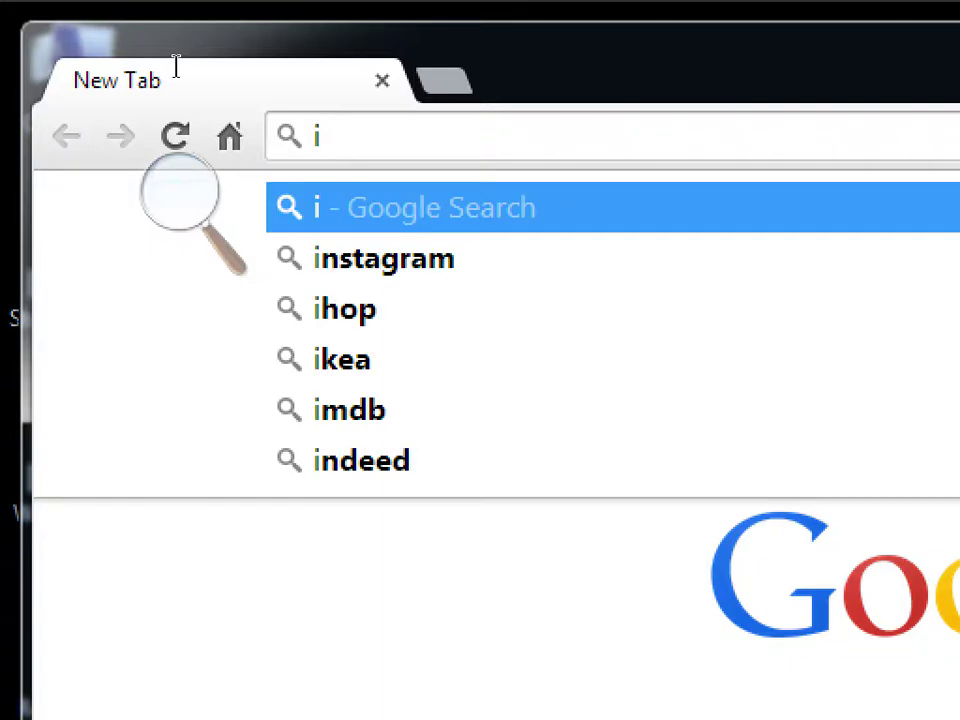
key("BackSpace")
type("victors")
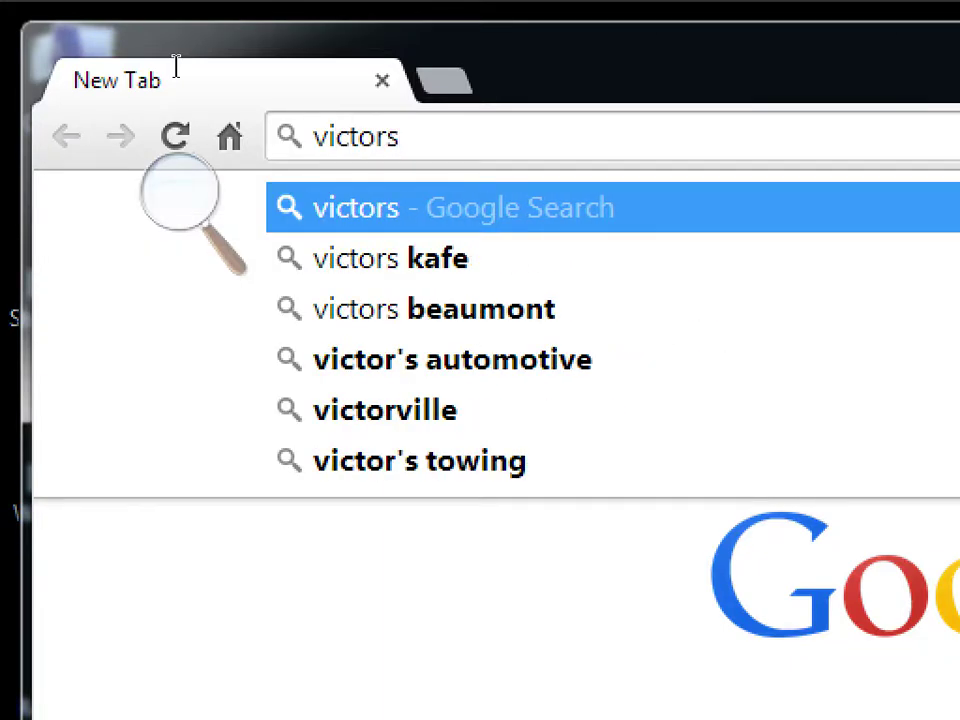
type("a")
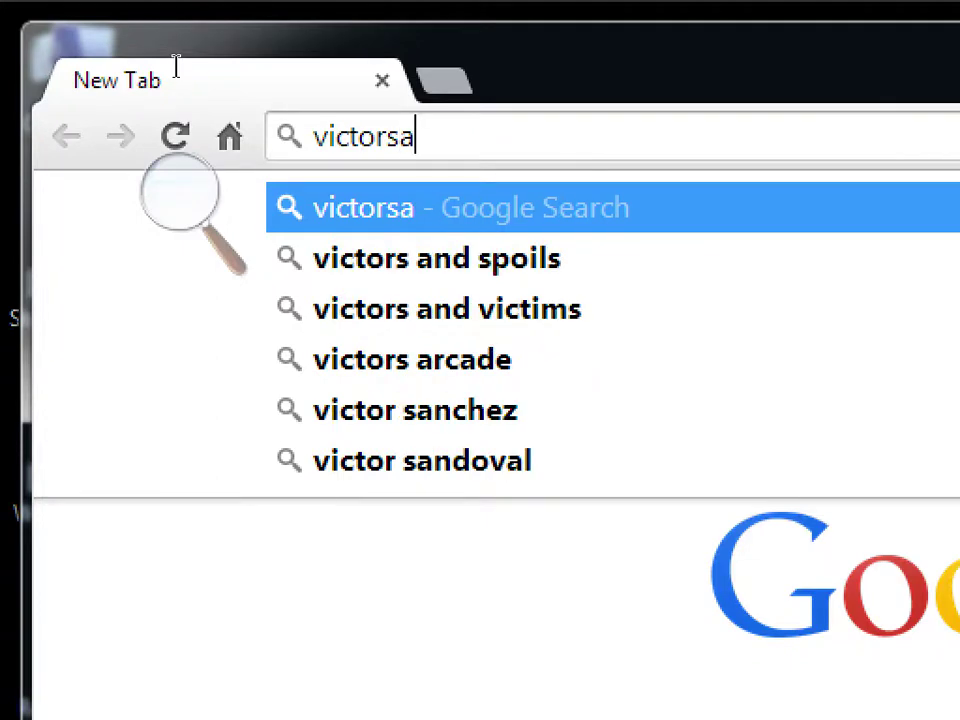
type("rt.info/")
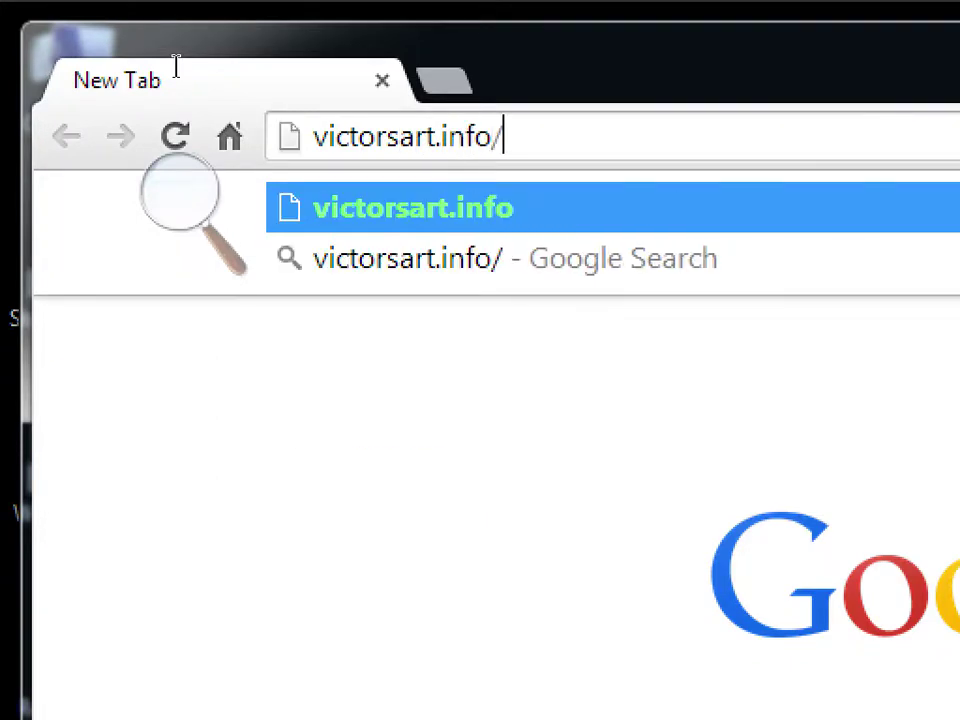
type("wp-admin")
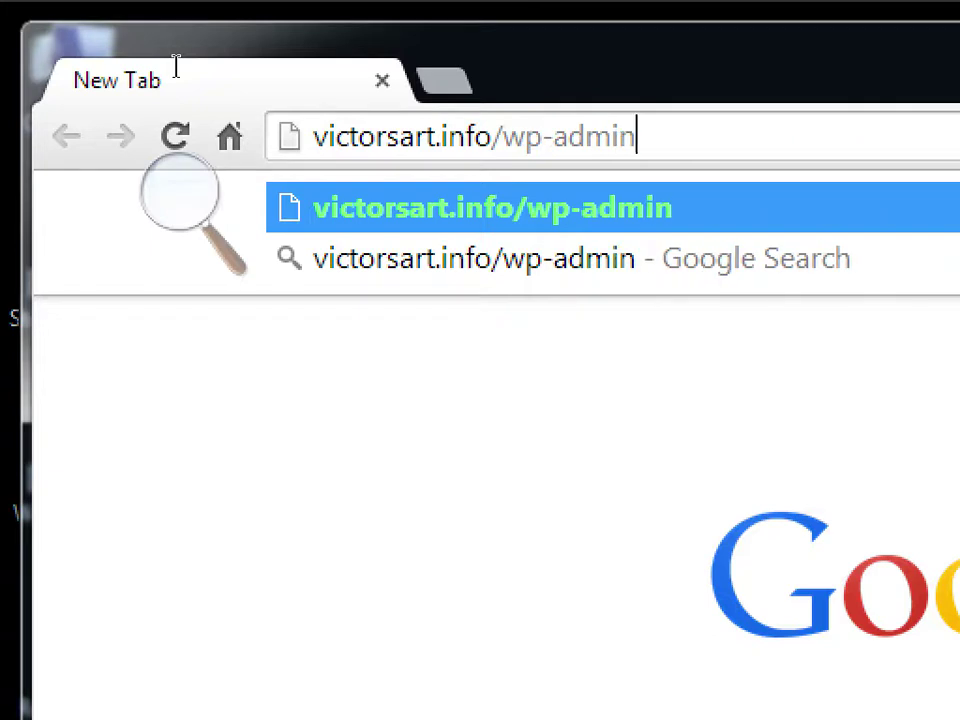
key("Left")
key("Left")
key("Left")
key("Left")
key("Left")
key("Left")
key("Left")
key("Left")
key("shift+Home")
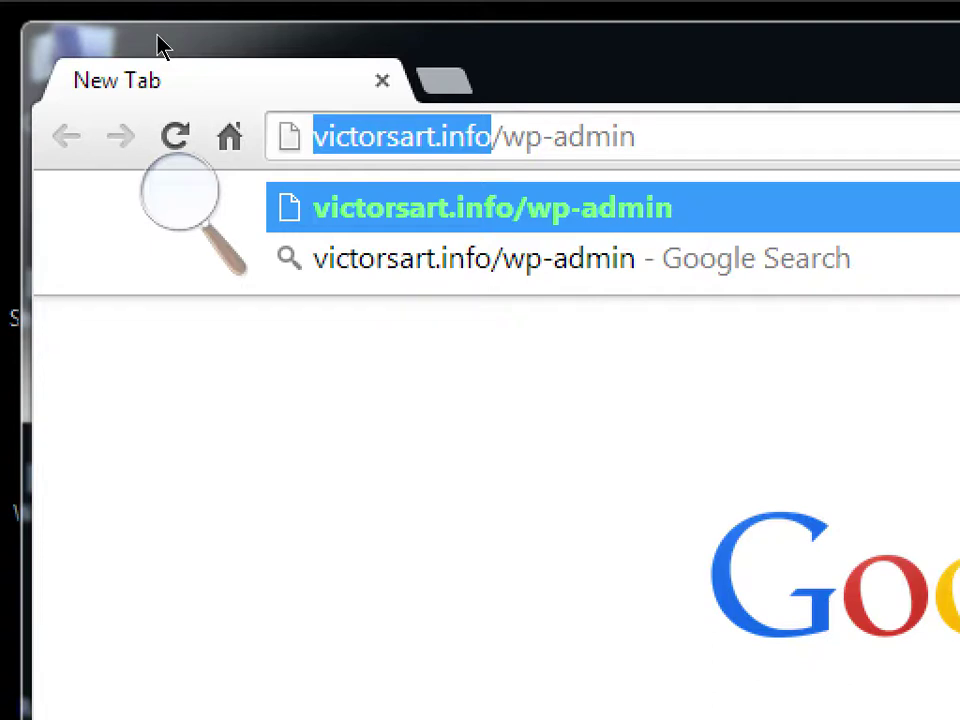
key("Return")
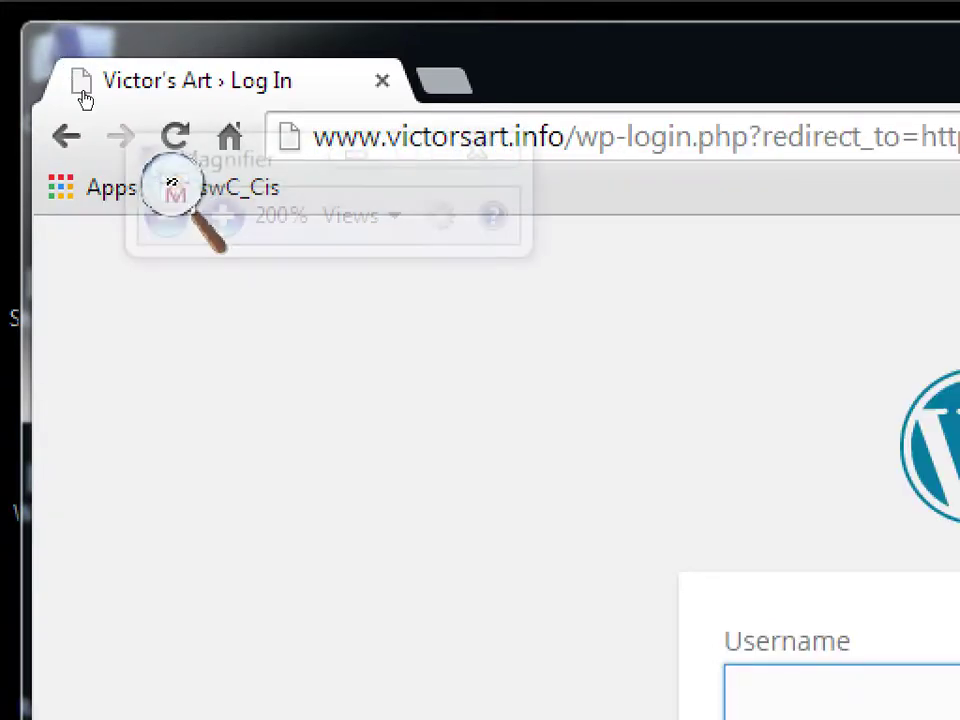
- Re-enter the address so it ends in /wp-admin
key("super+Escape")
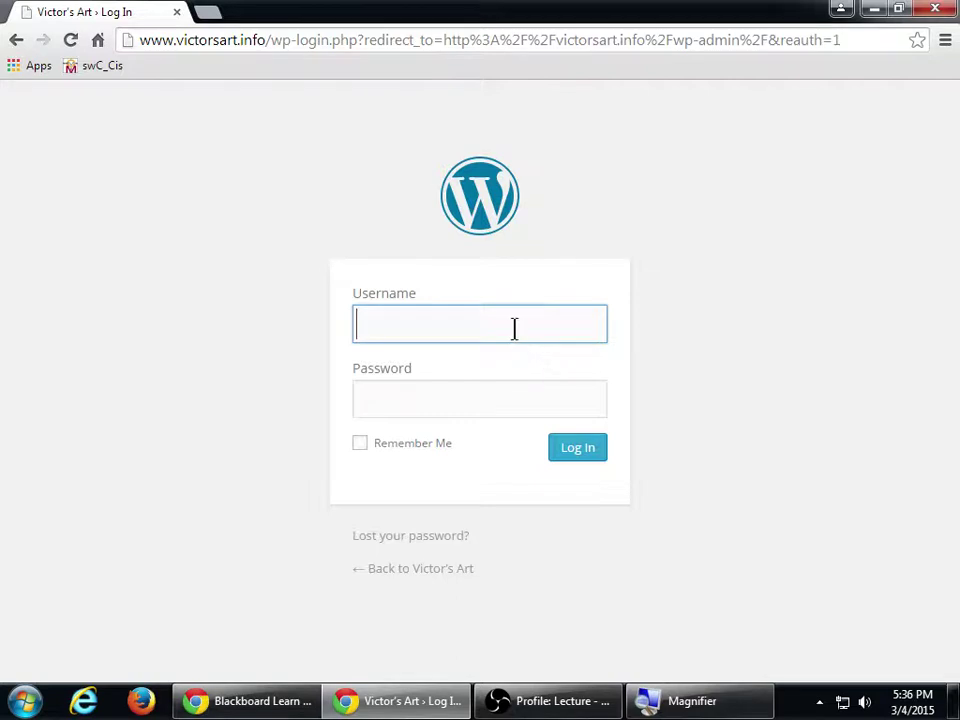
left_click(272, 40)
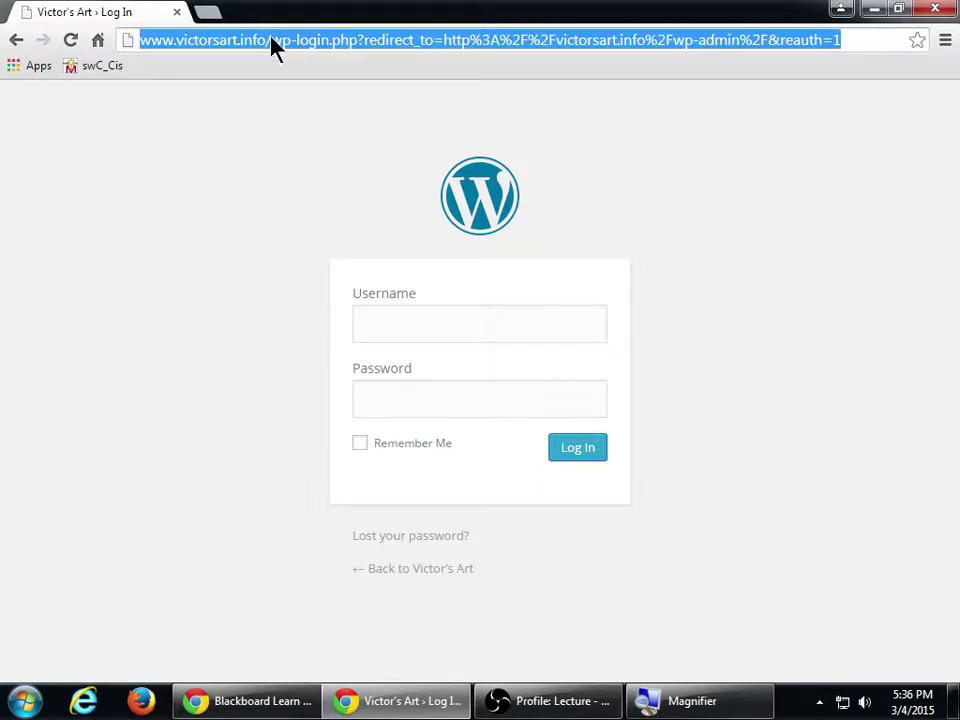
left_click(271, 40)
key("shift+End")
type("w")
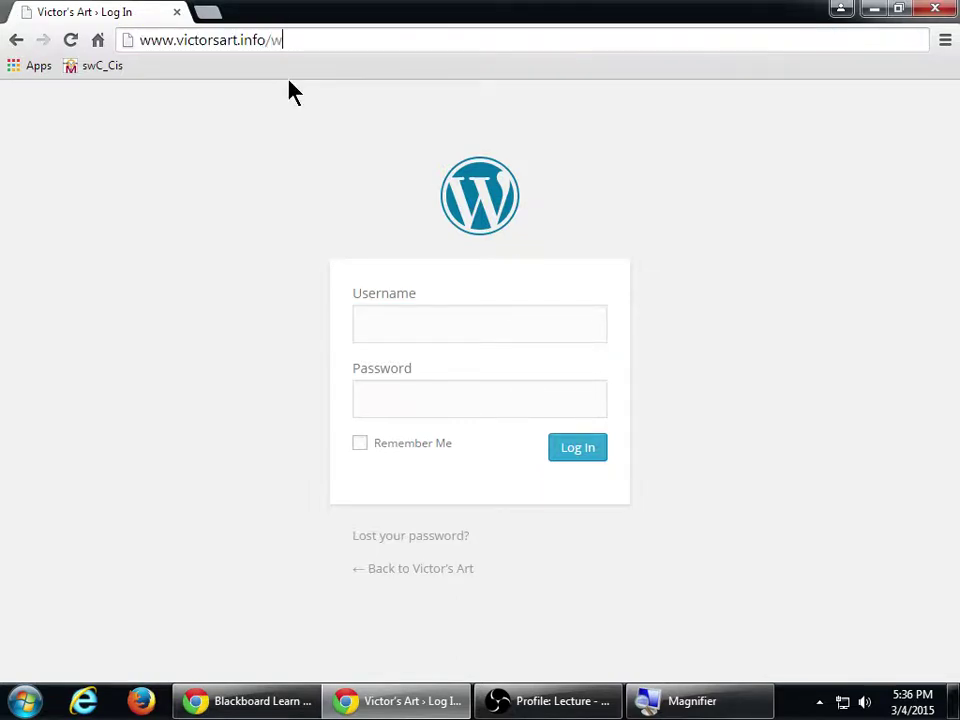
type("p-admin")
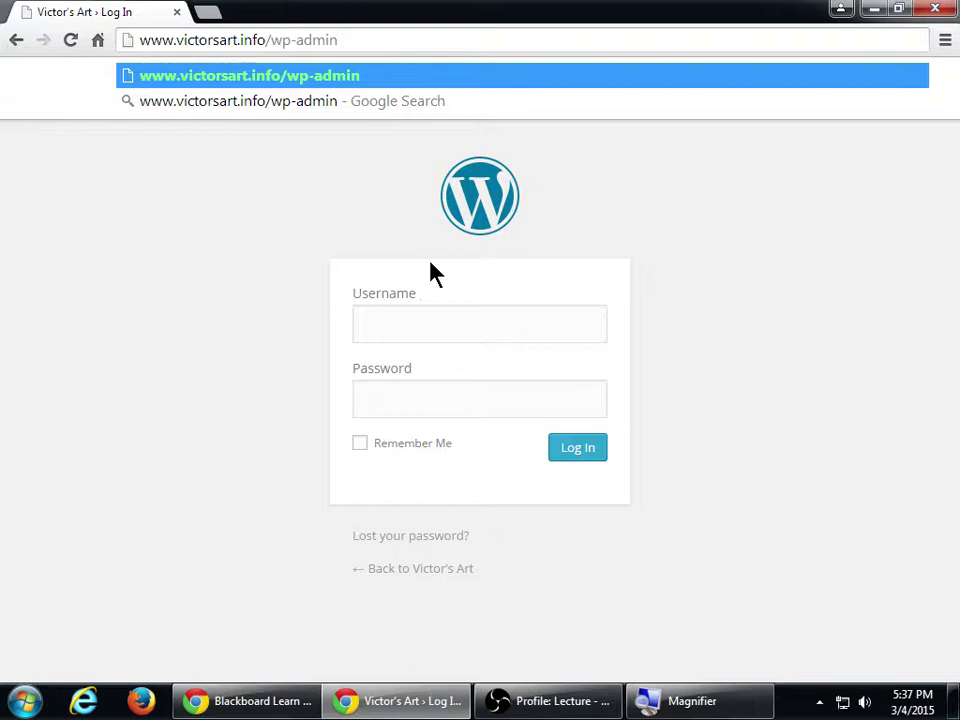
- Log in with the admin username and password to reach the Dashboard
left_click(860, 658)
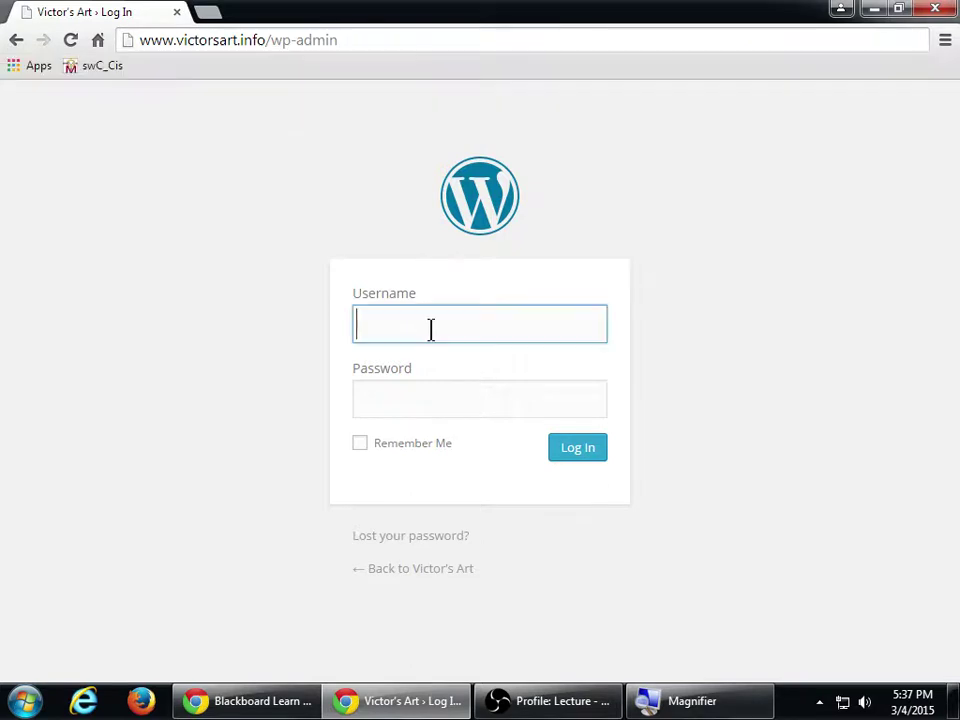
type("victorc")
key("Tab")
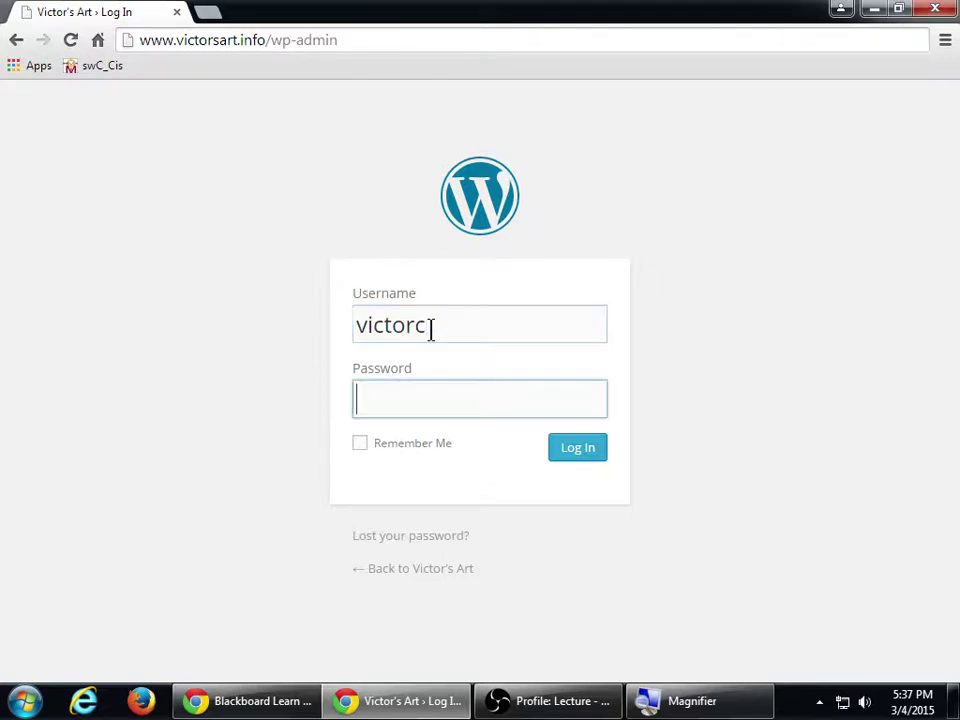
type("•••••••")
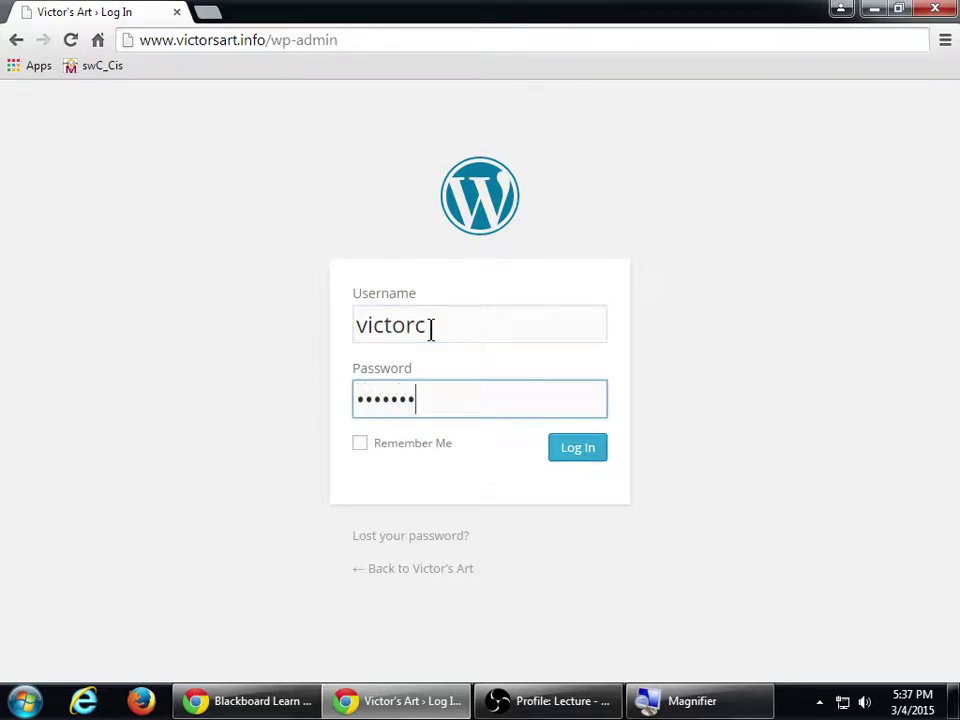
type("•••••••")
key("Return")
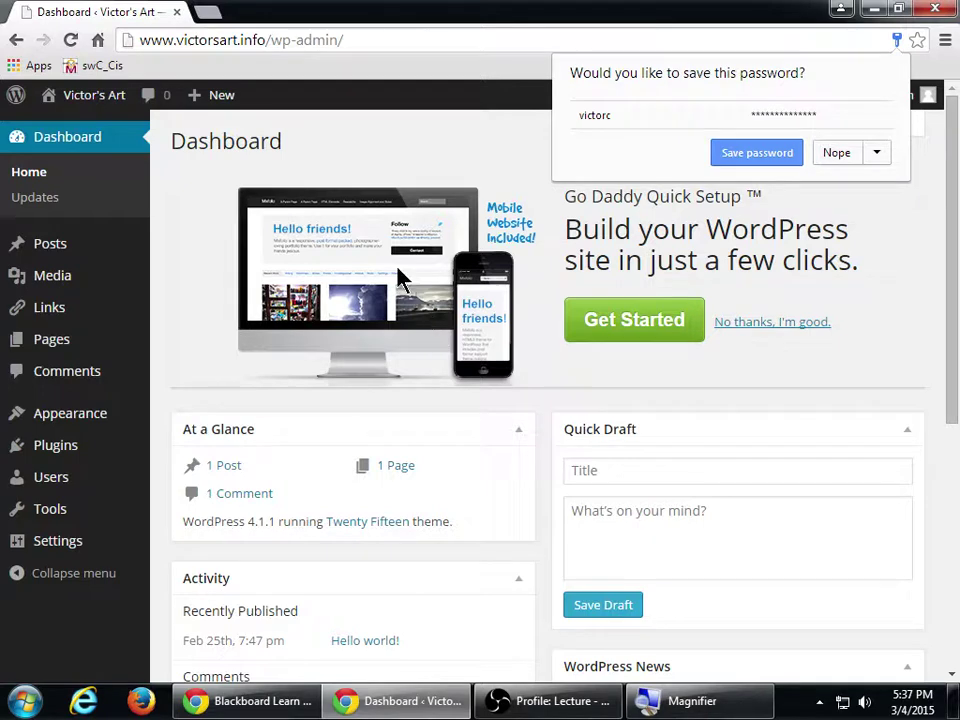
- Decline Chrome's offer to save the password
left_click(830, 153)
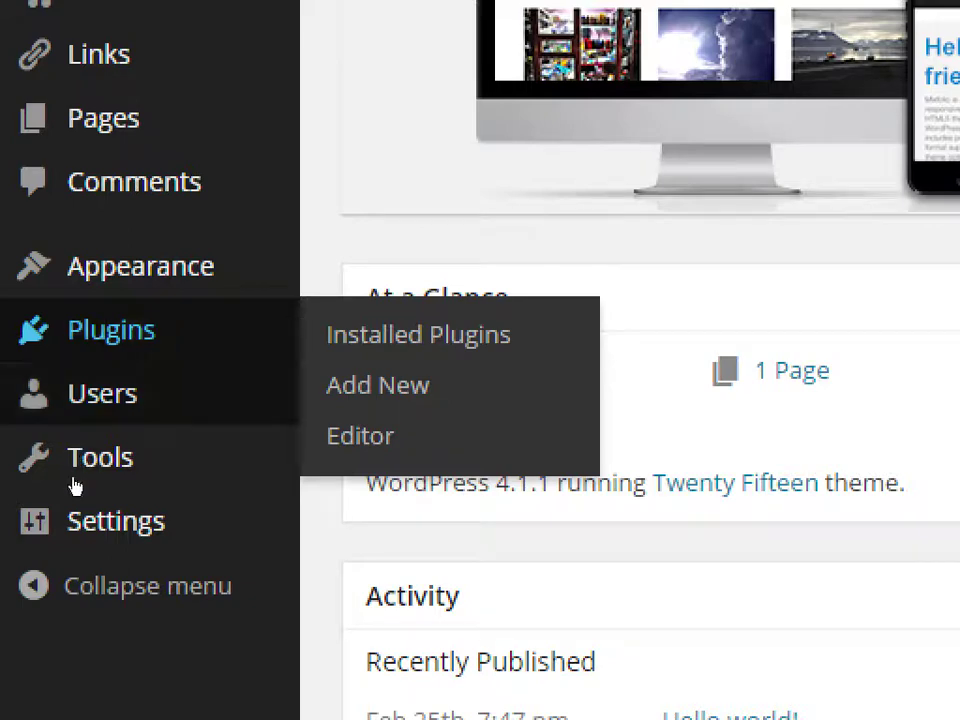
- Open Plugins > Installed Plugins and scroll through Akismet, Go Daddy Quick Setup, Hello Dolly and Limit Login Attempts
mouse_move(84, 482)
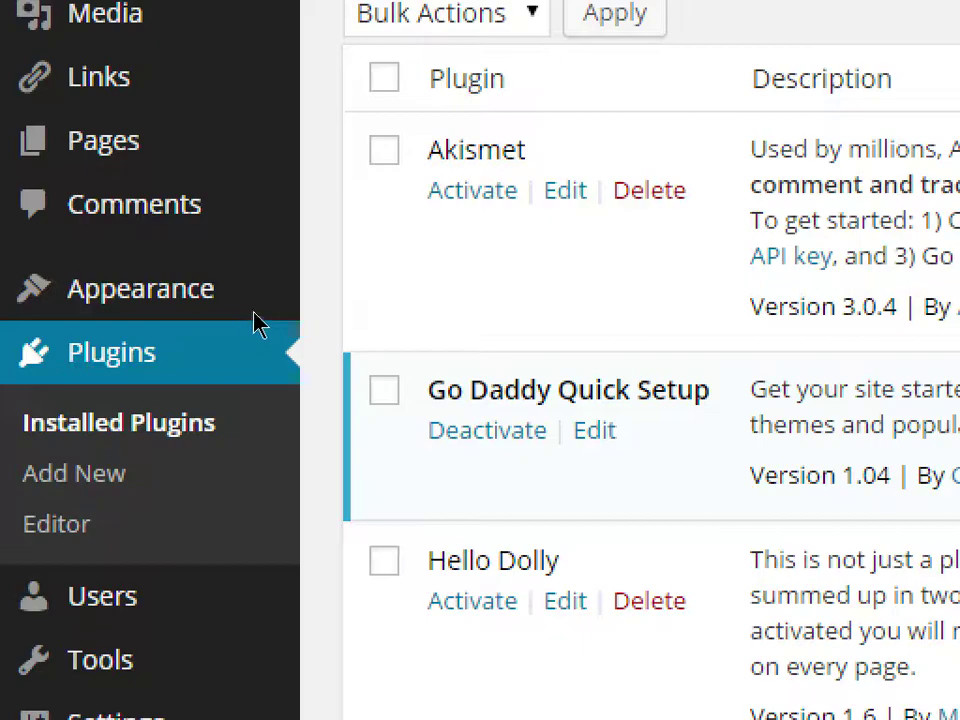
scroll(255, 574, "down", 5)
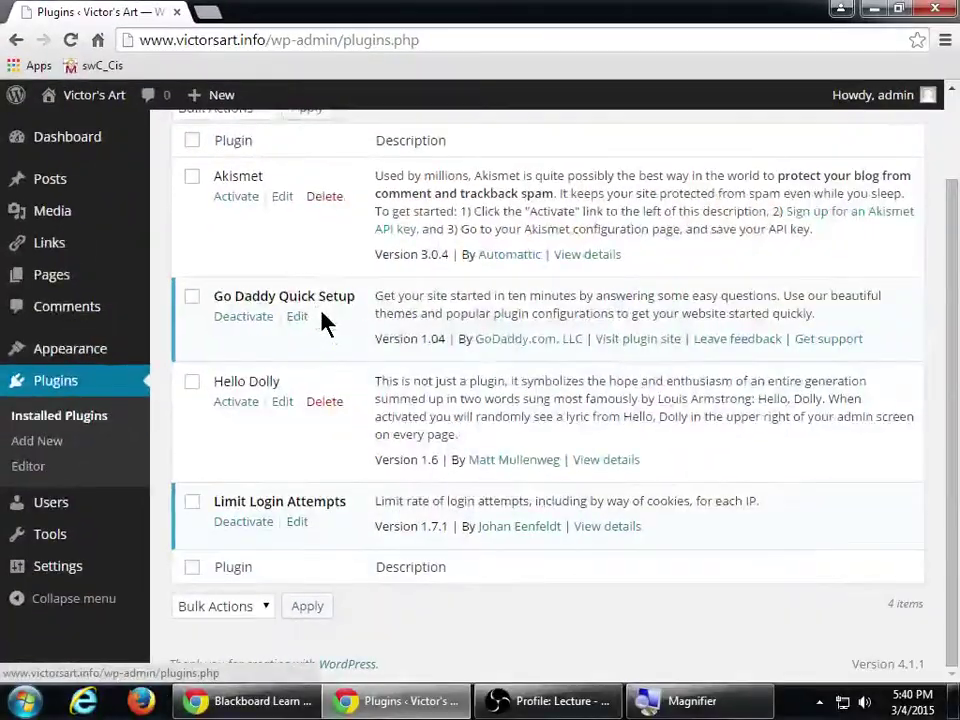
left_click(95, 143)
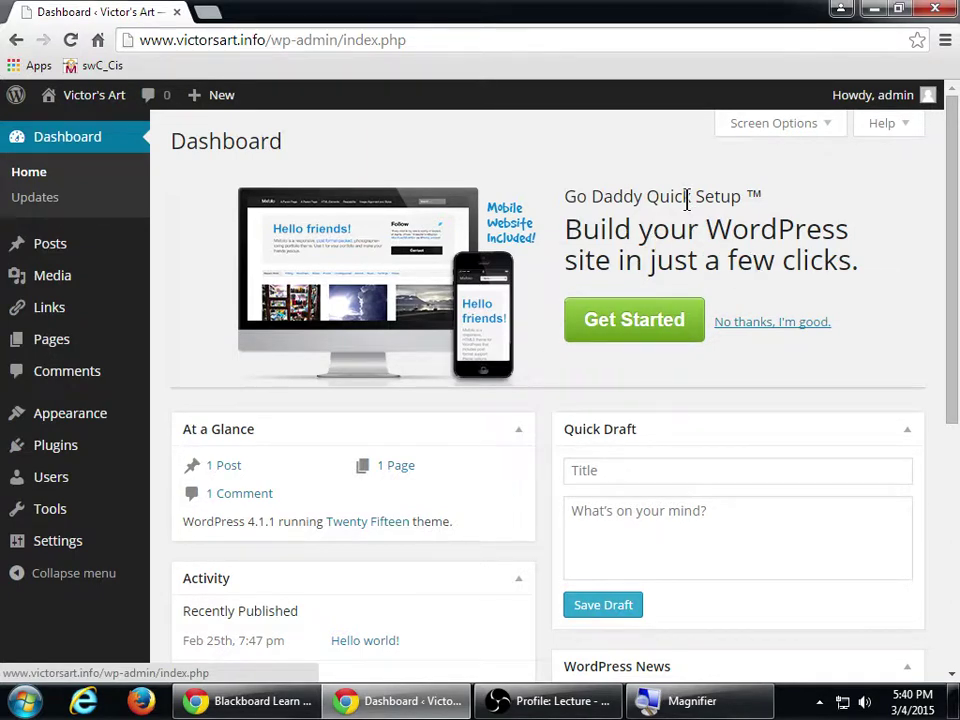
left_click(75, 447)
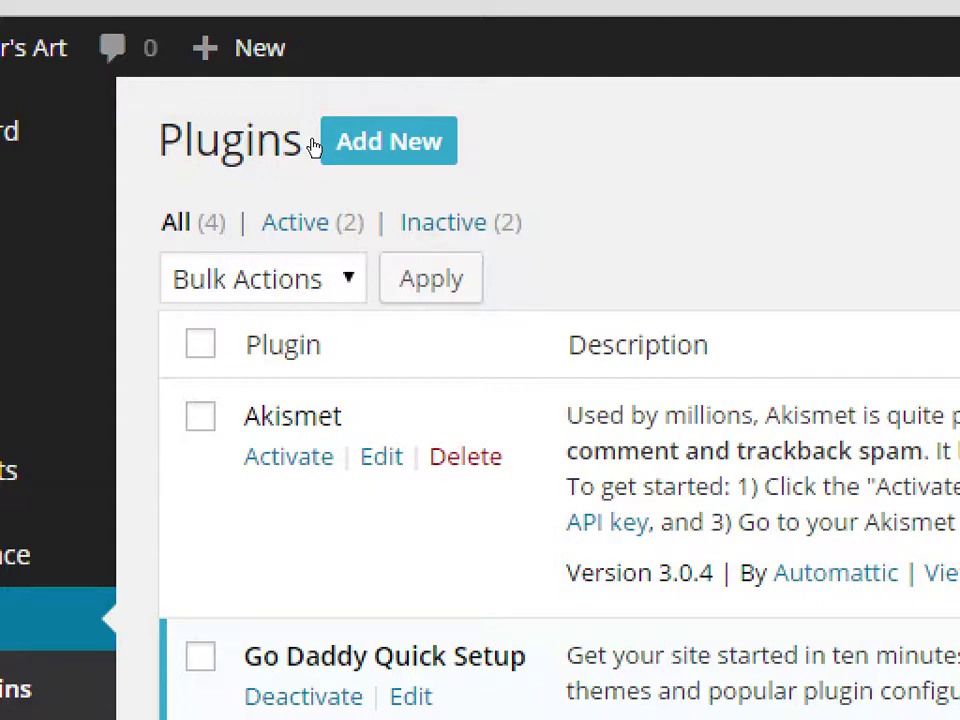
- Open Add Plugins and browse the Featured list with BuddyPress, Jetpack, bbPress and Theme Check
left_click(316, 146)
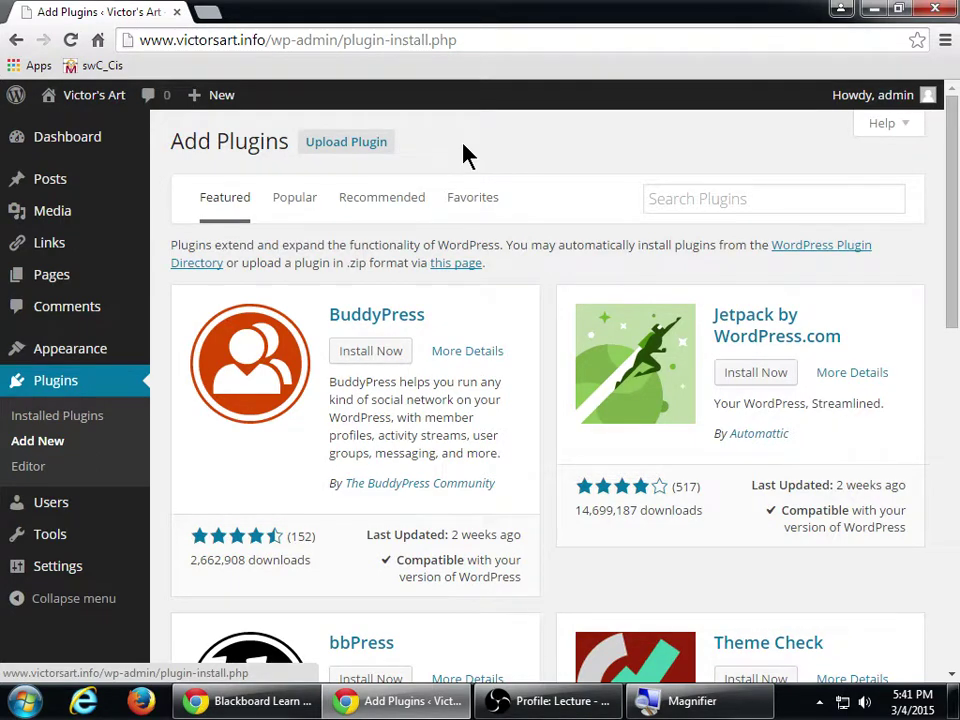
scroll(463, 155, "down", 1)
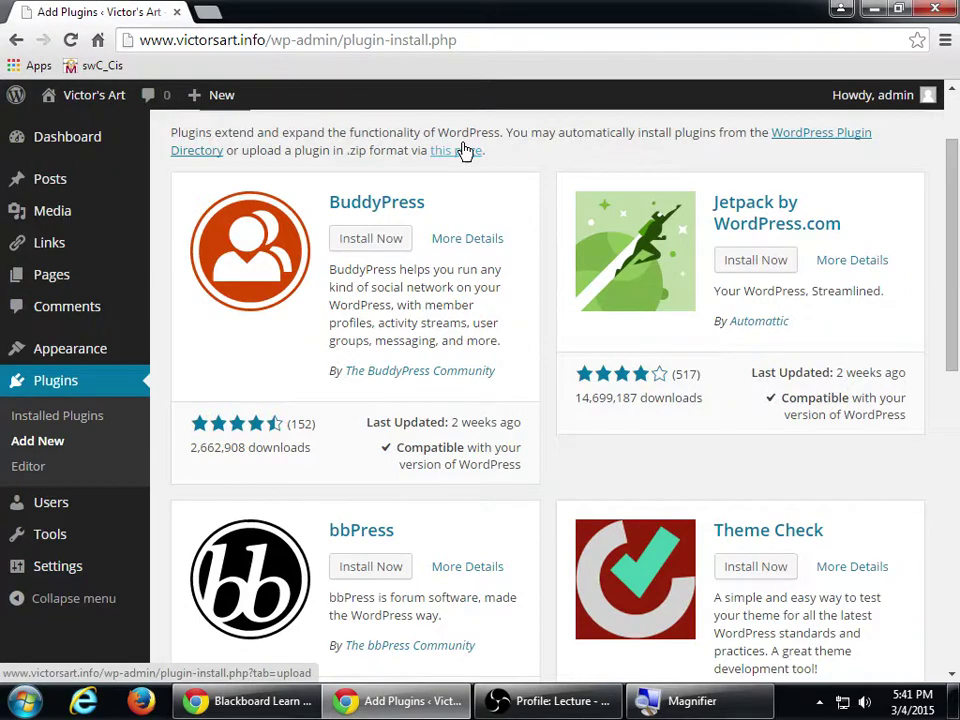
scroll(463, 152, "down", 4)
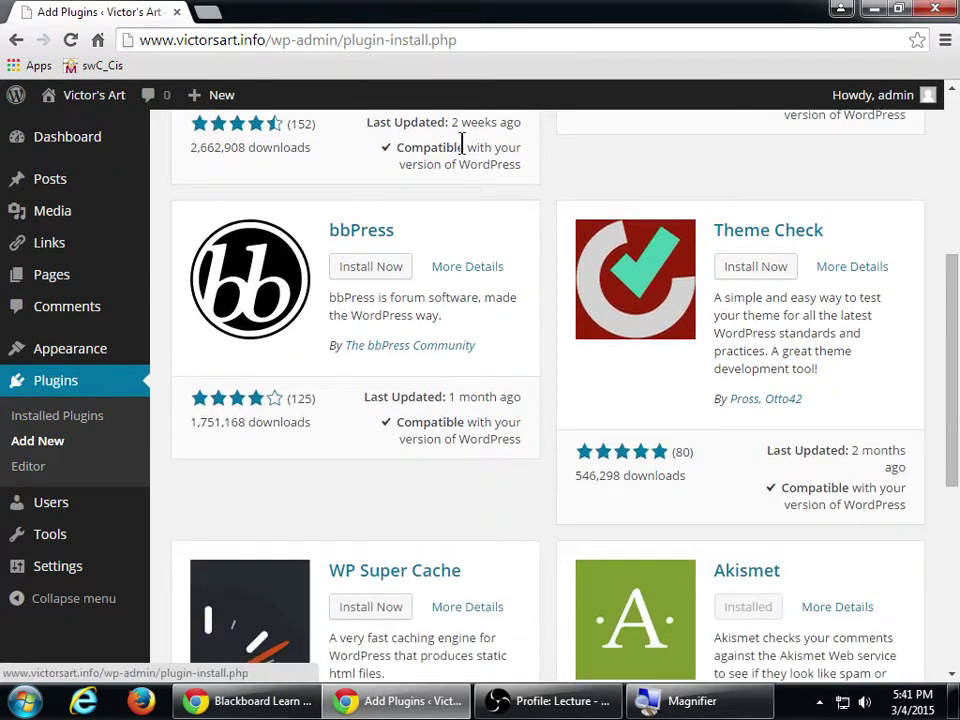
scroll(463, 155, "down", 1)
scroll(463, 155, "up", 4)
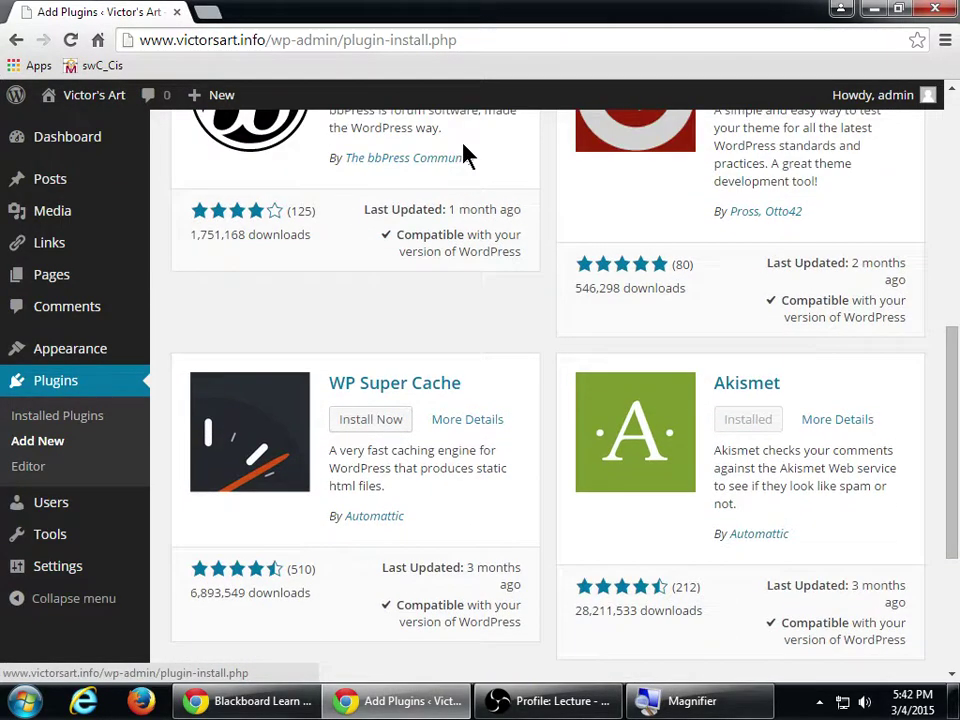
scroll(463, 155, "up", 2)
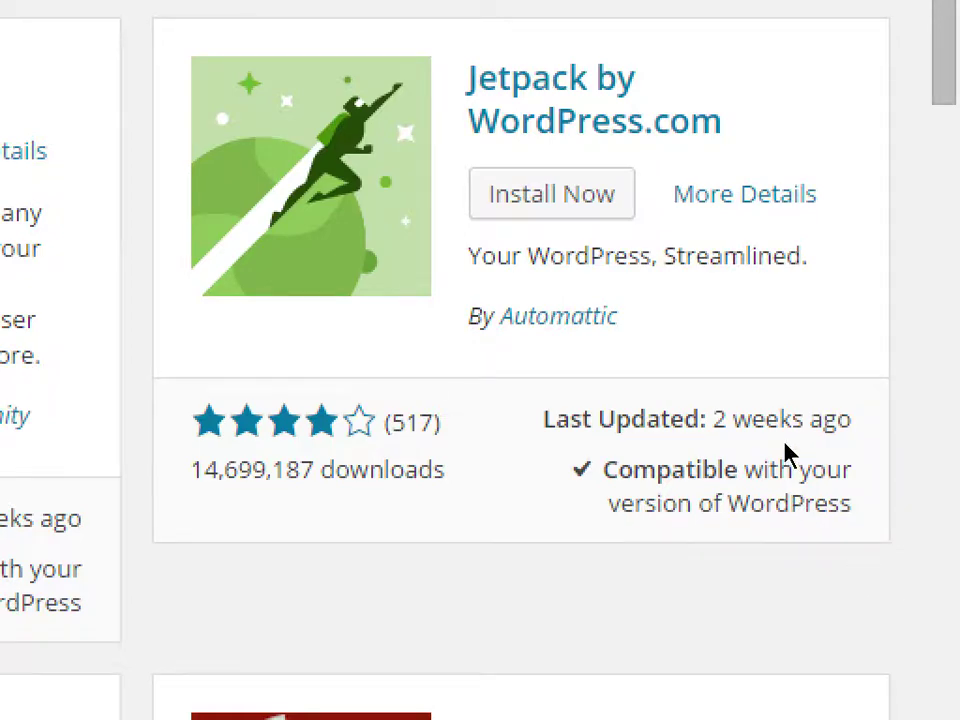
scroll(680, 587, "down", 3)
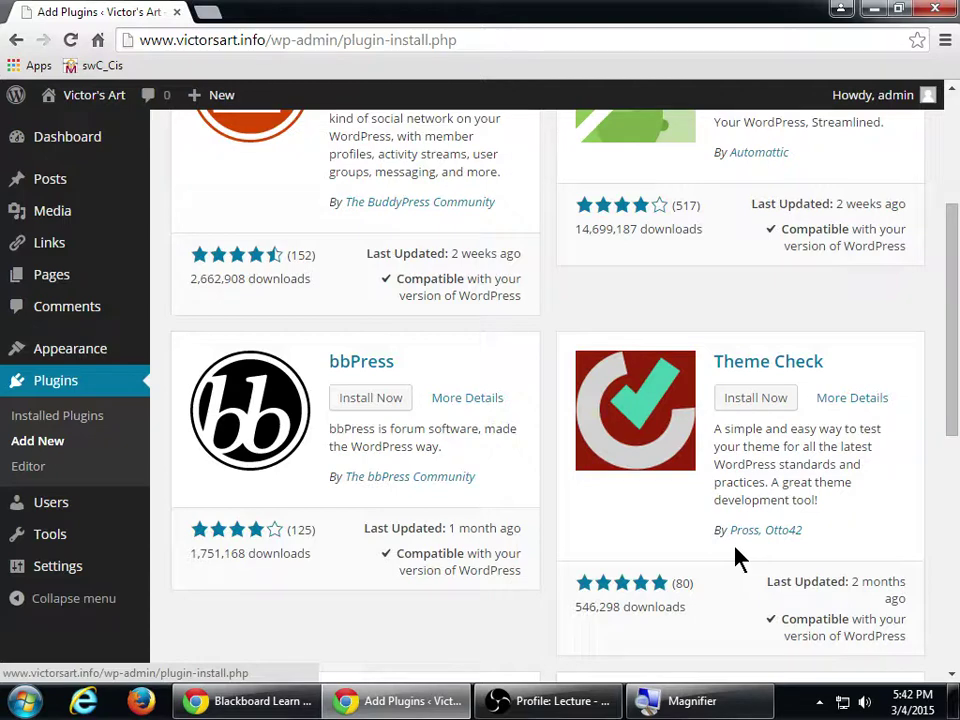
scroll(724, 561, "up", 3)
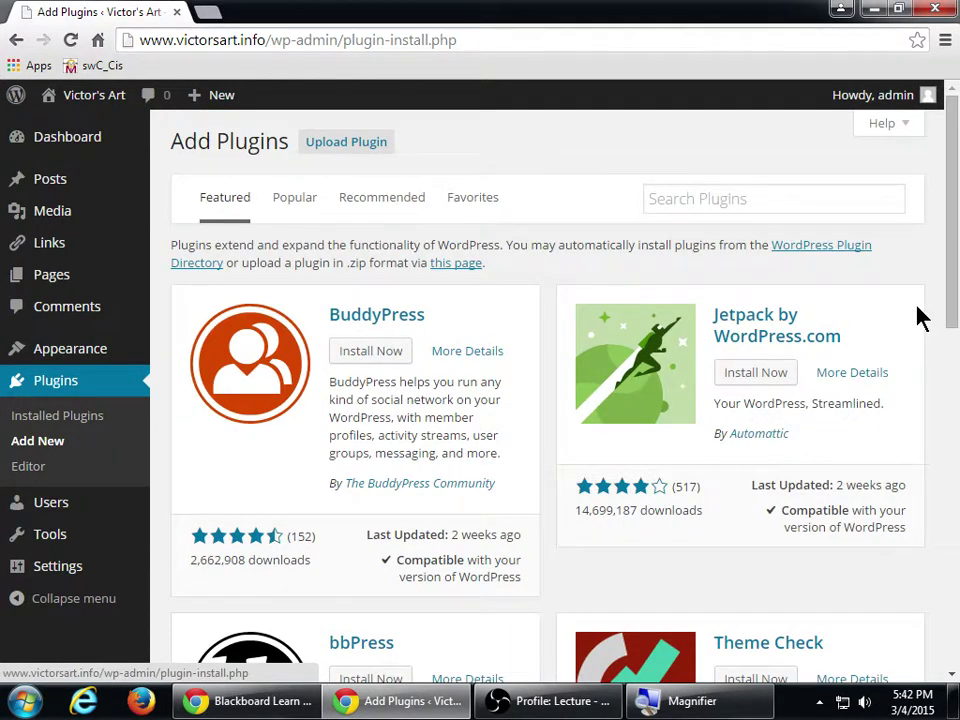
left_click(862, 378)
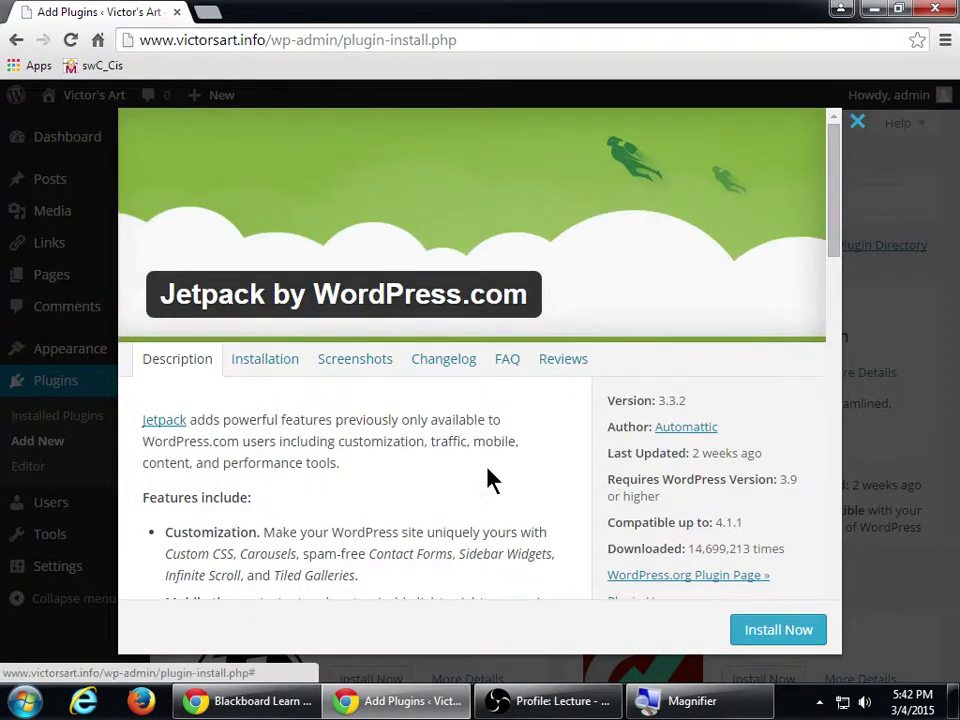
scroll(336, 488, "down", 3)
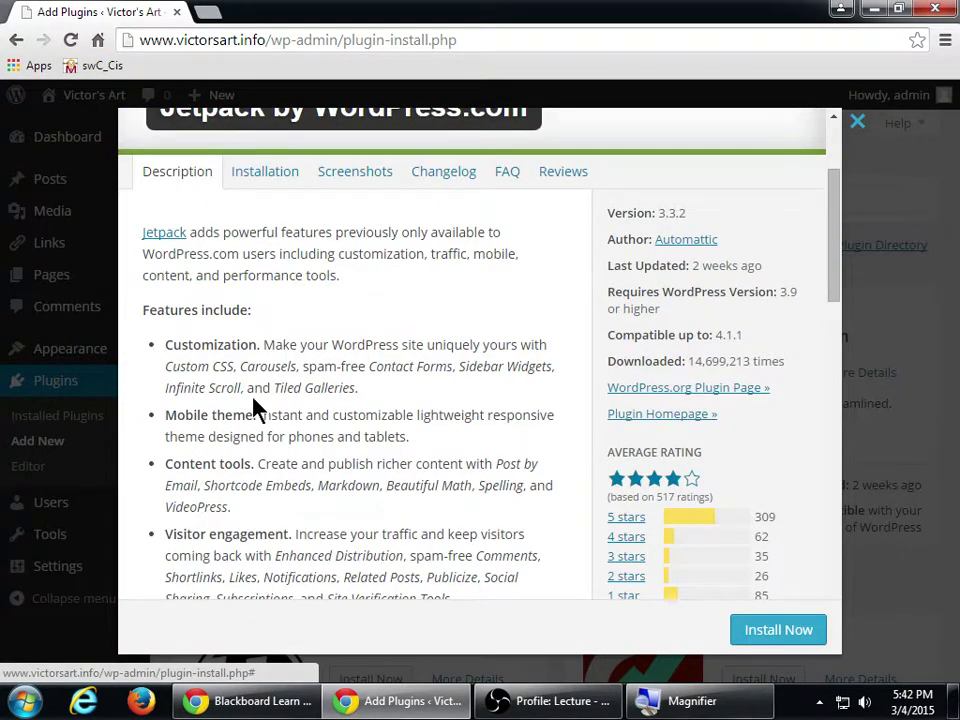
scroll(304, 461, "down", 5)
scroll(321, 476, "down", 6)
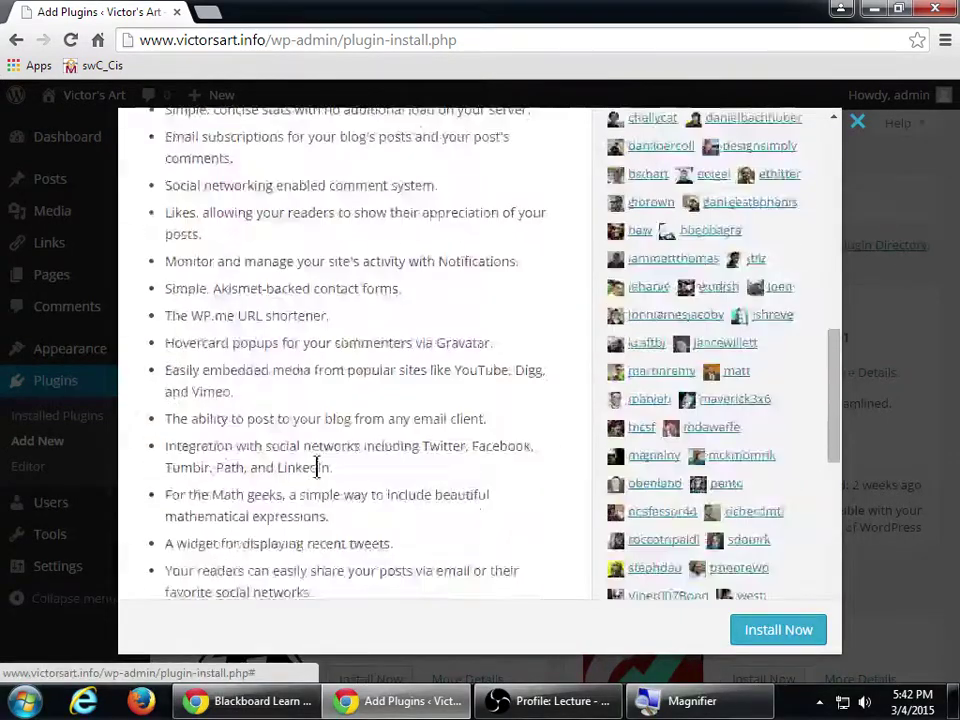
scroll(316, 466, "up", 14)
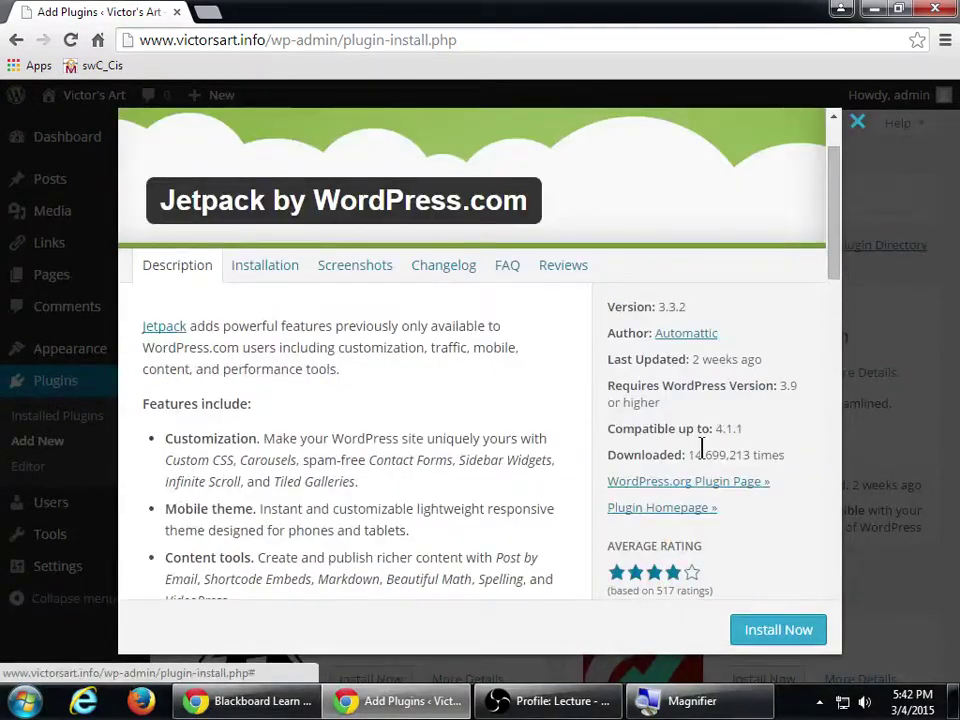
scroll(771, 452, "down", 1)
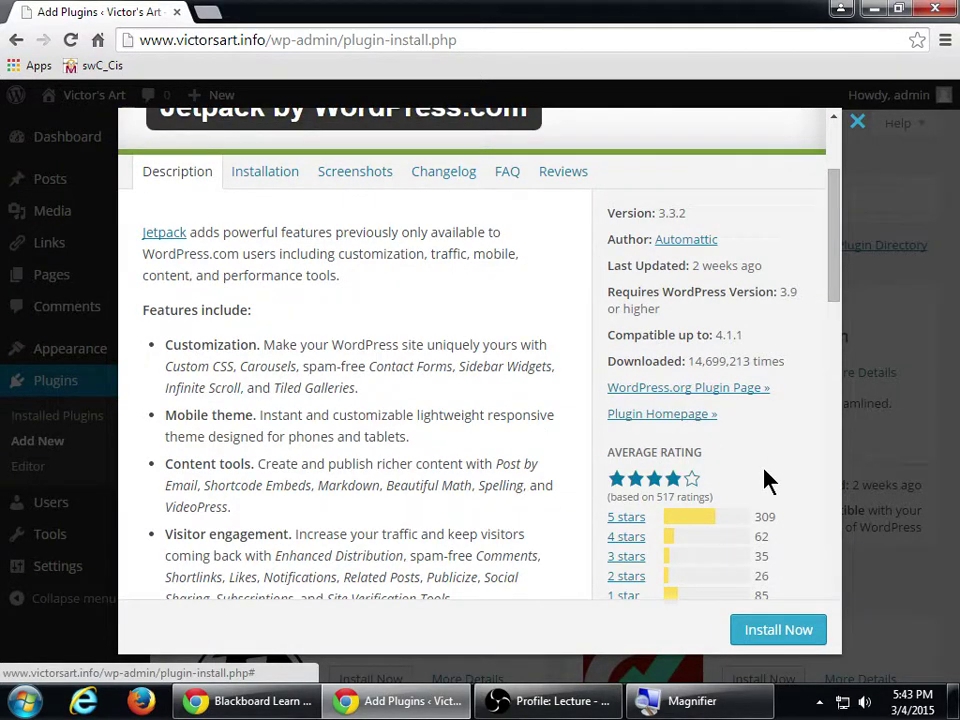
scroll(725, 496, "down", 1)
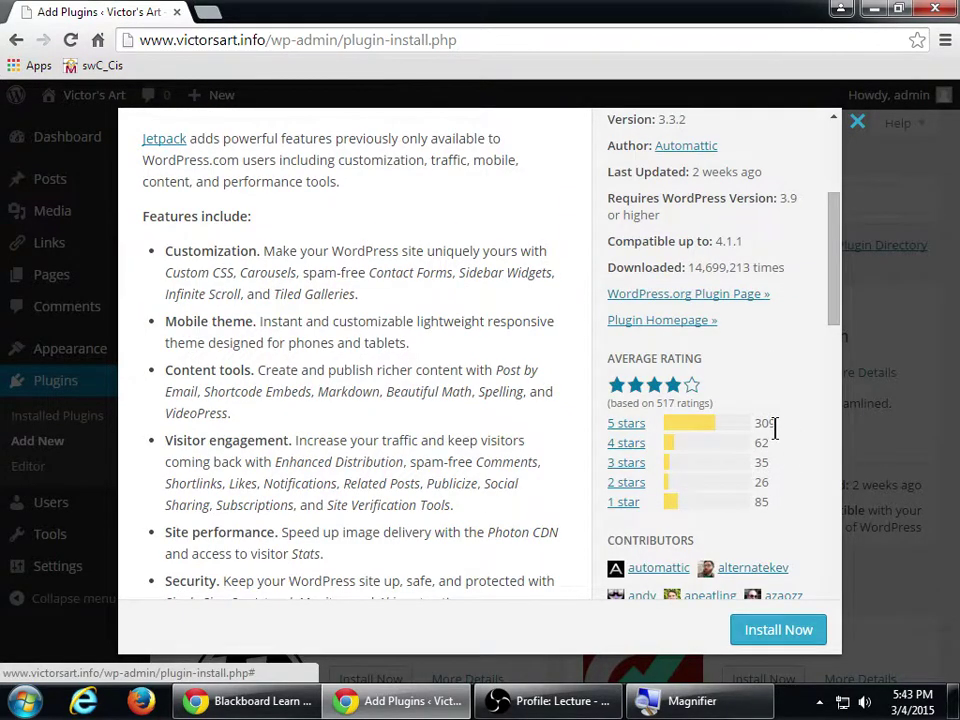
scroll(771, 428, "up", 1)
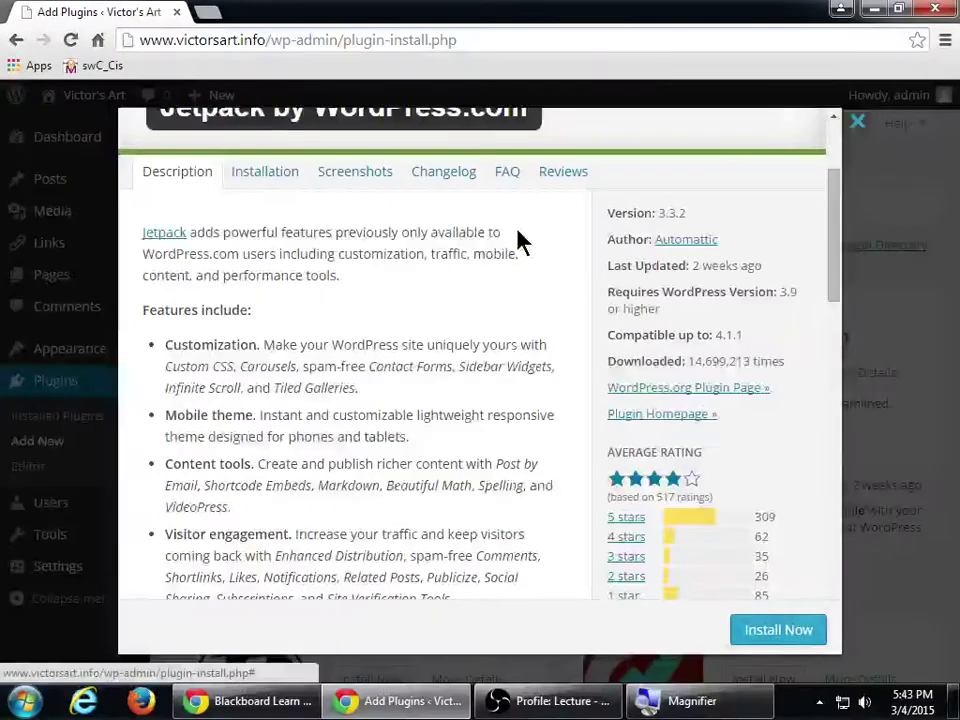
key("Escape")
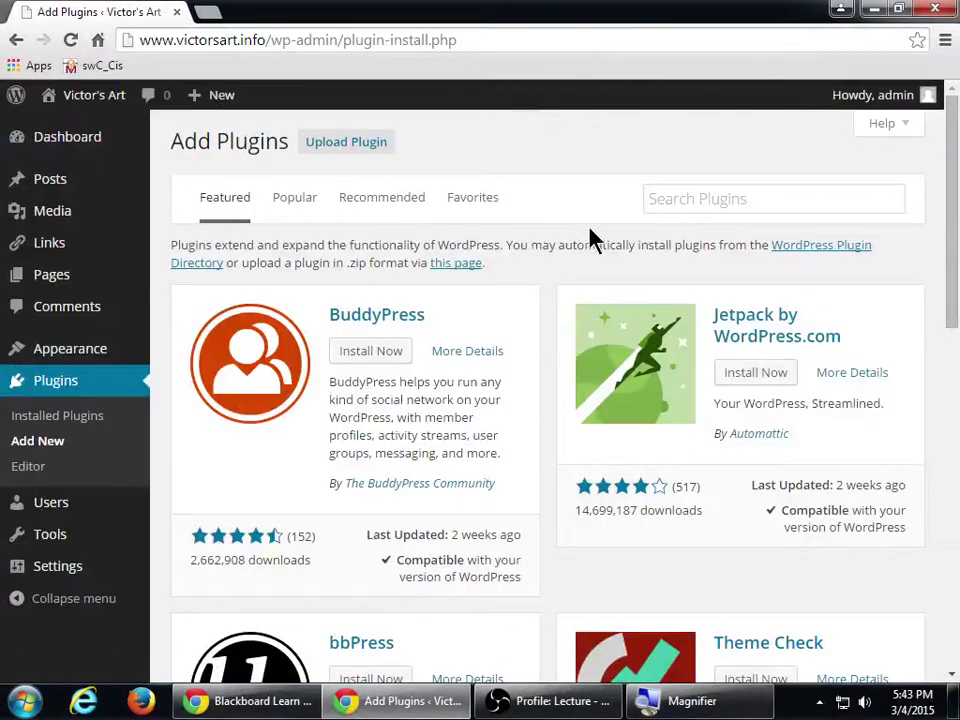
- Put the cursor in the Search Plugins box
left_click(697, 204)
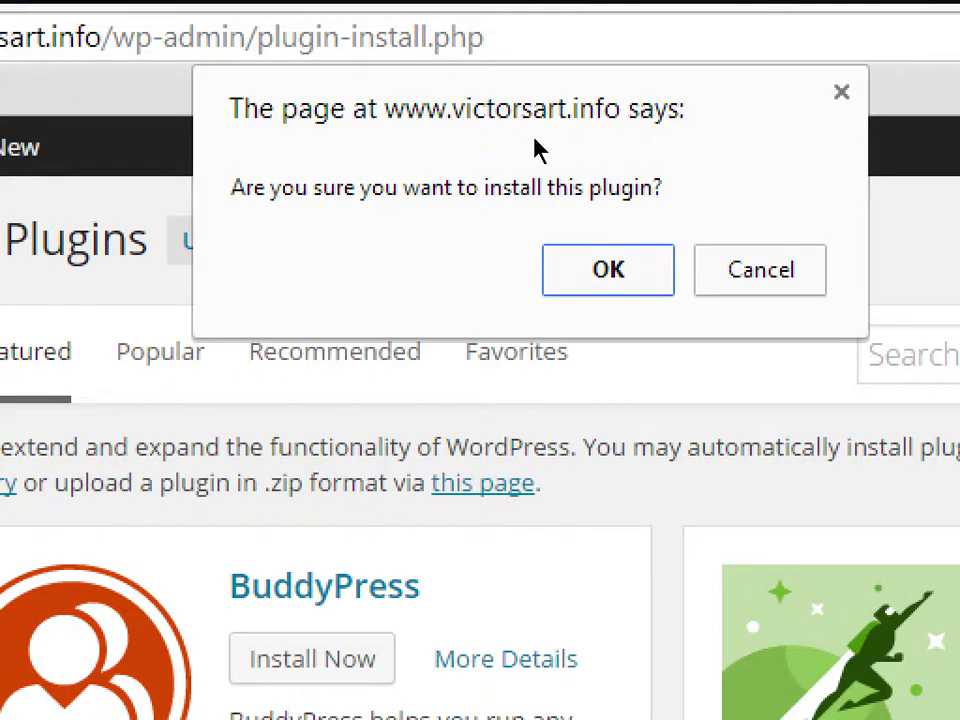
- Dismiss the prompt and install Jetpack by WordPress.com from its card, confirming with OK
key("Return")
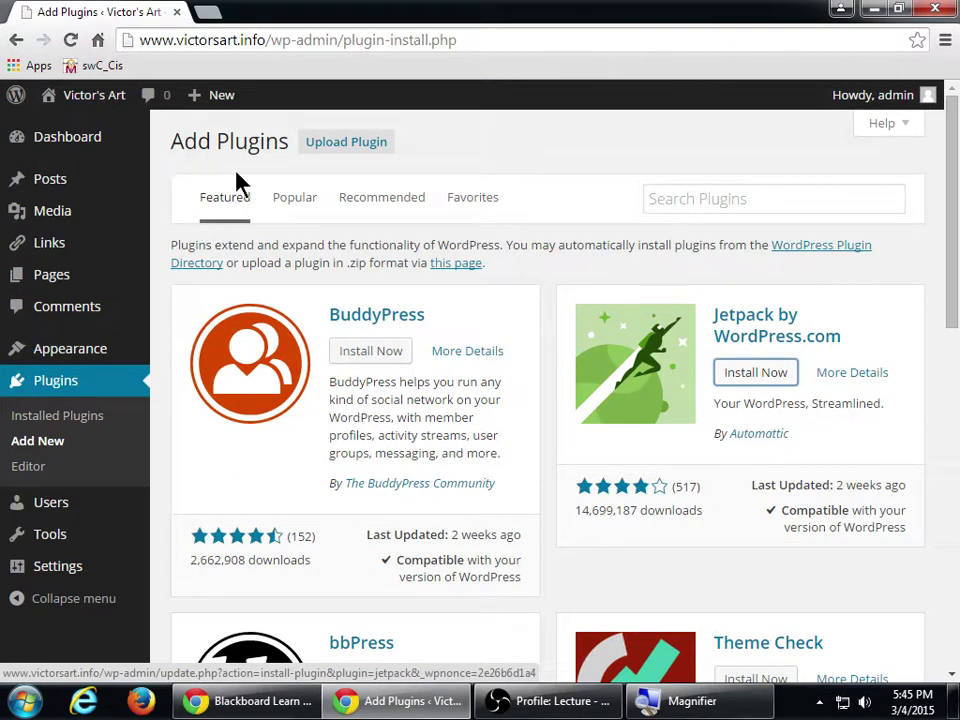
left_click(755, 378)
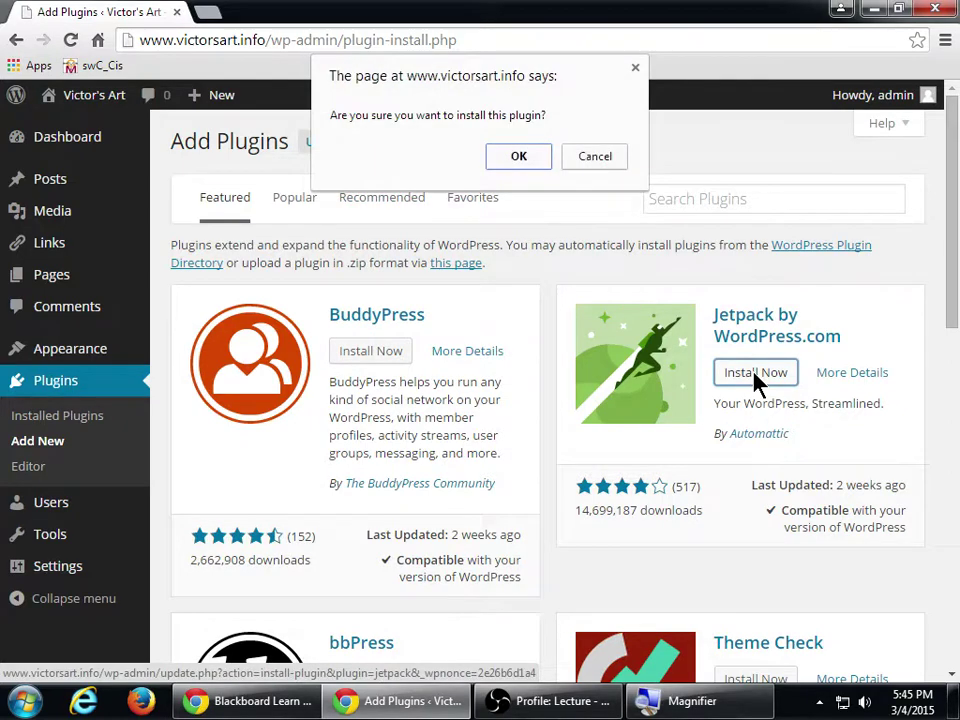
left_click(520, 160)
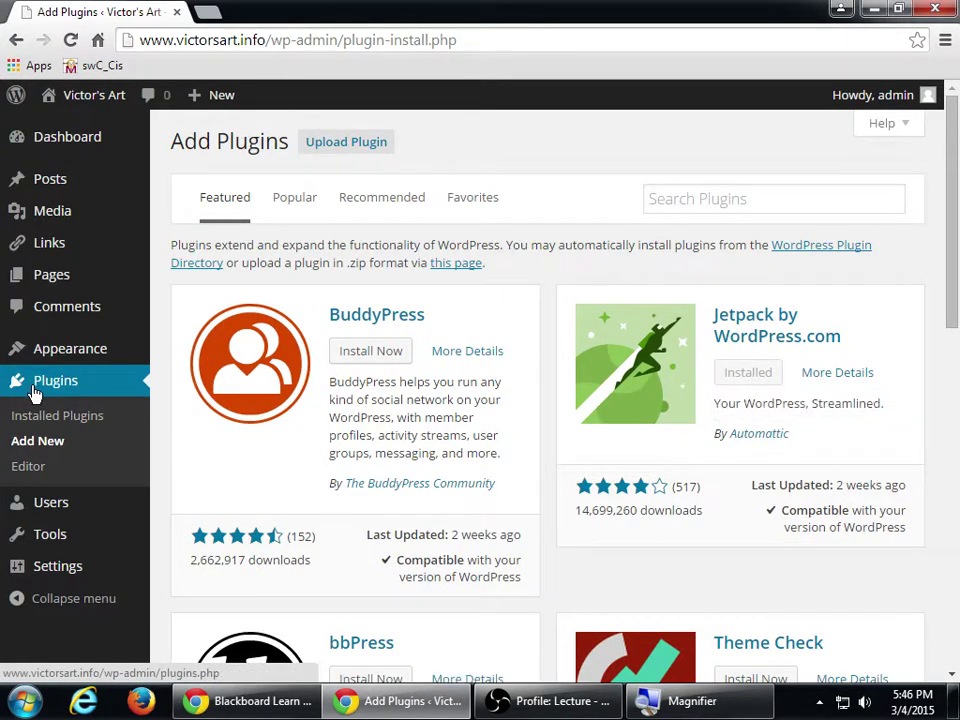
- Open and reload Installed Plugins, scrolling down to the inactive Jetpack 3.3.2 entry
left_click(53, 420)
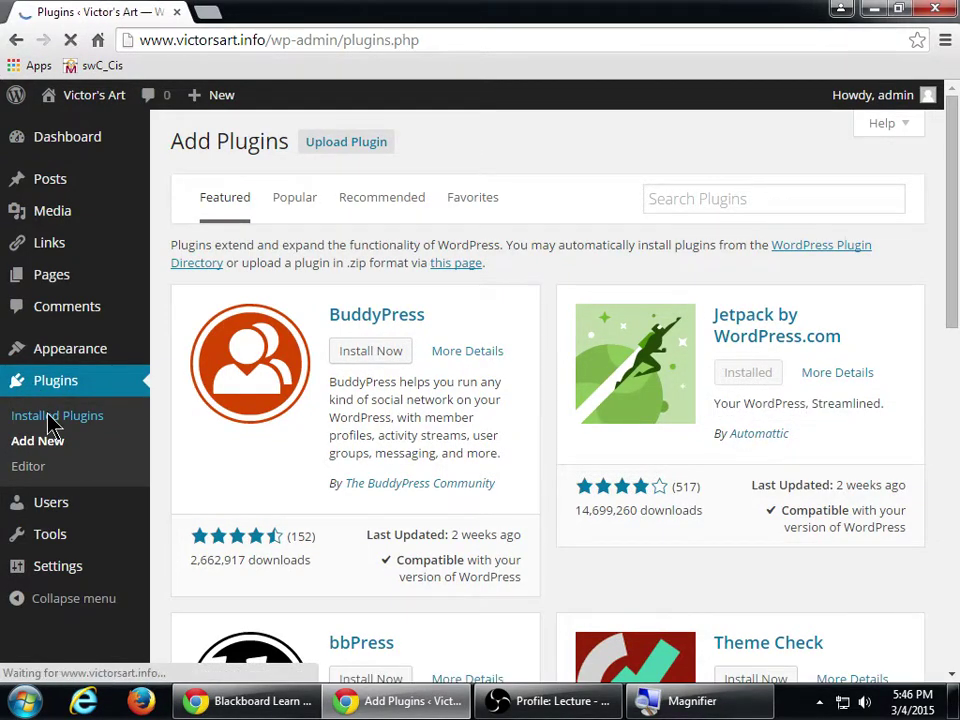
scroll(197, 439, "down", 2)
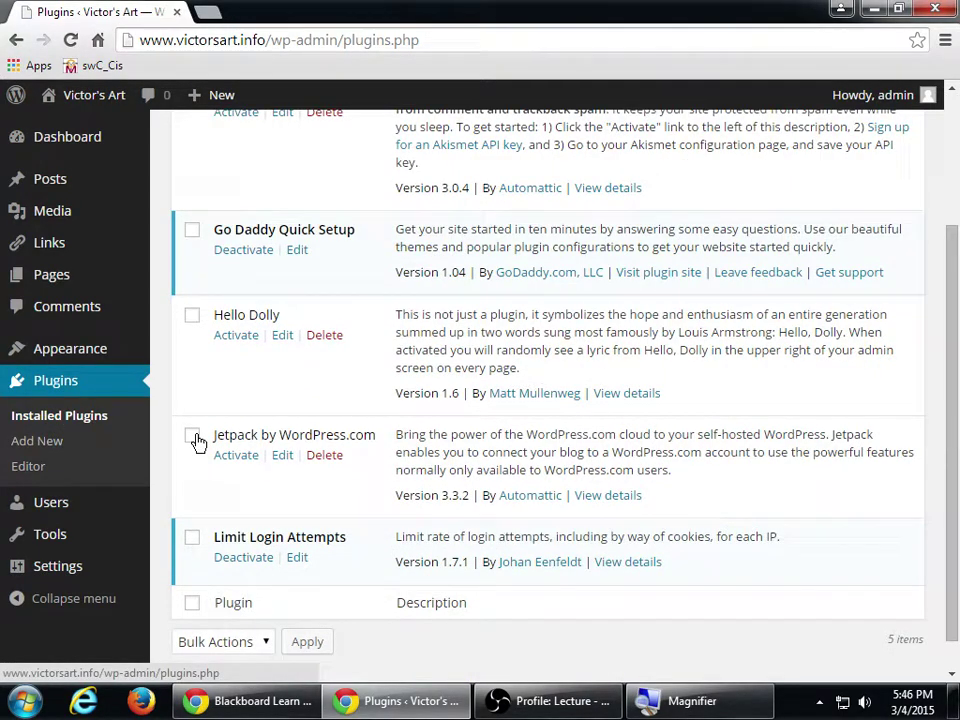
left_click(74, 425)
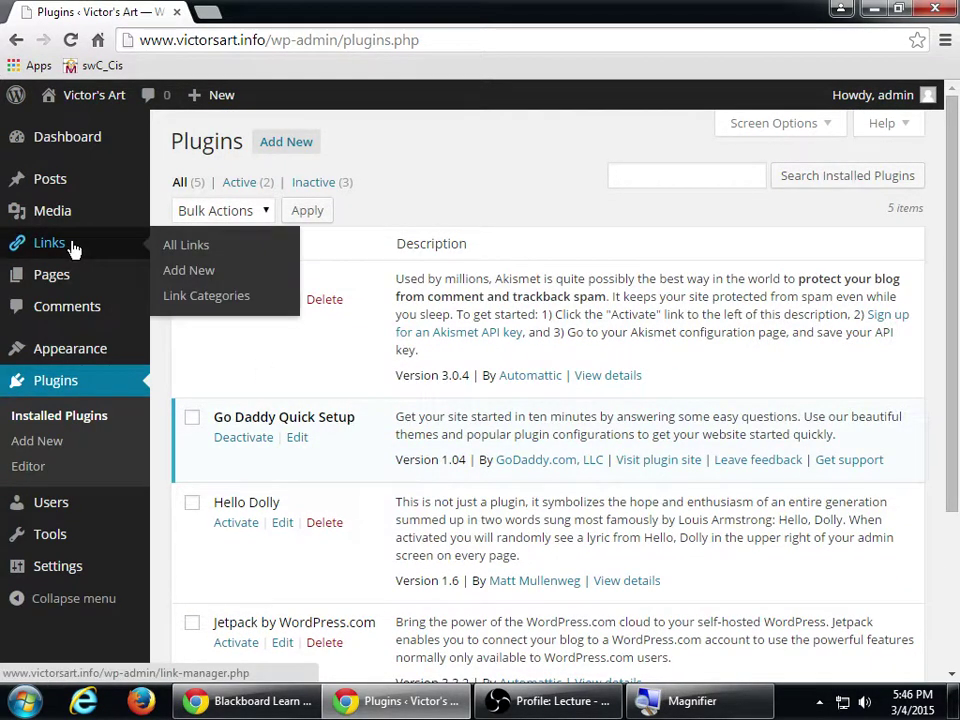
mouse_move(84, 293)
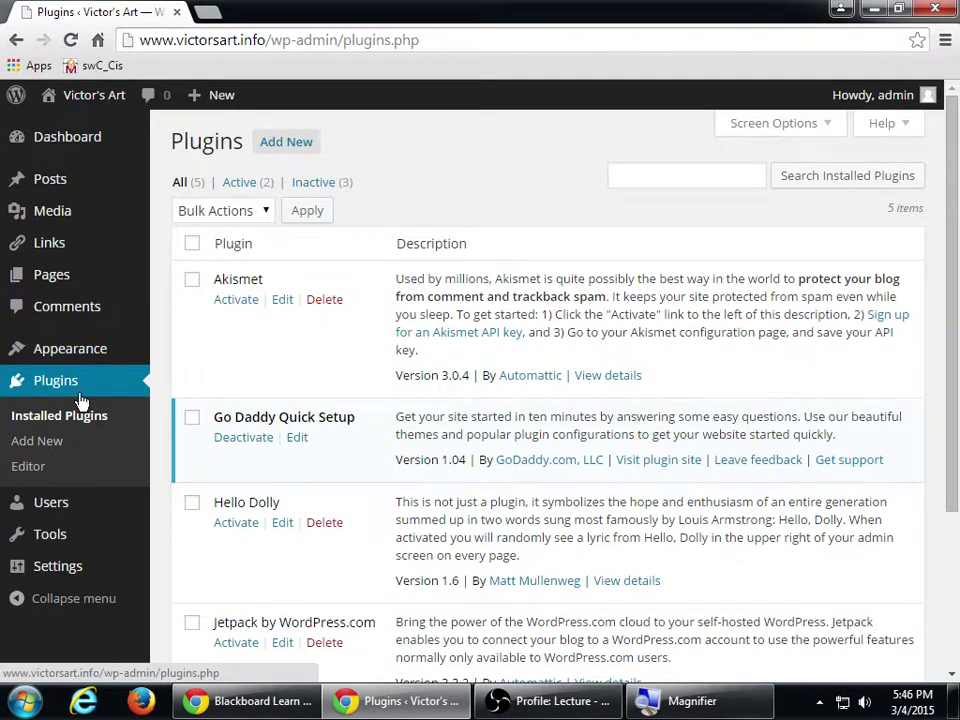
scroll(300, 400, "down", 3)
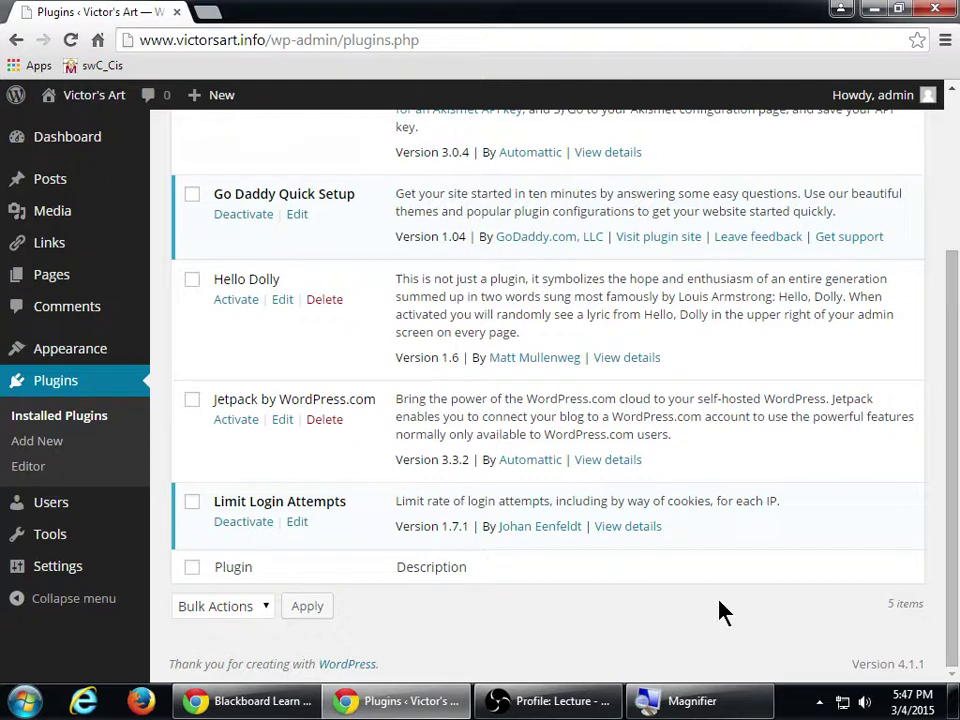
- Reload Installed Plugins and activate Jetpack through its Activate link, triggering a fatal error
left_click(58, 427)
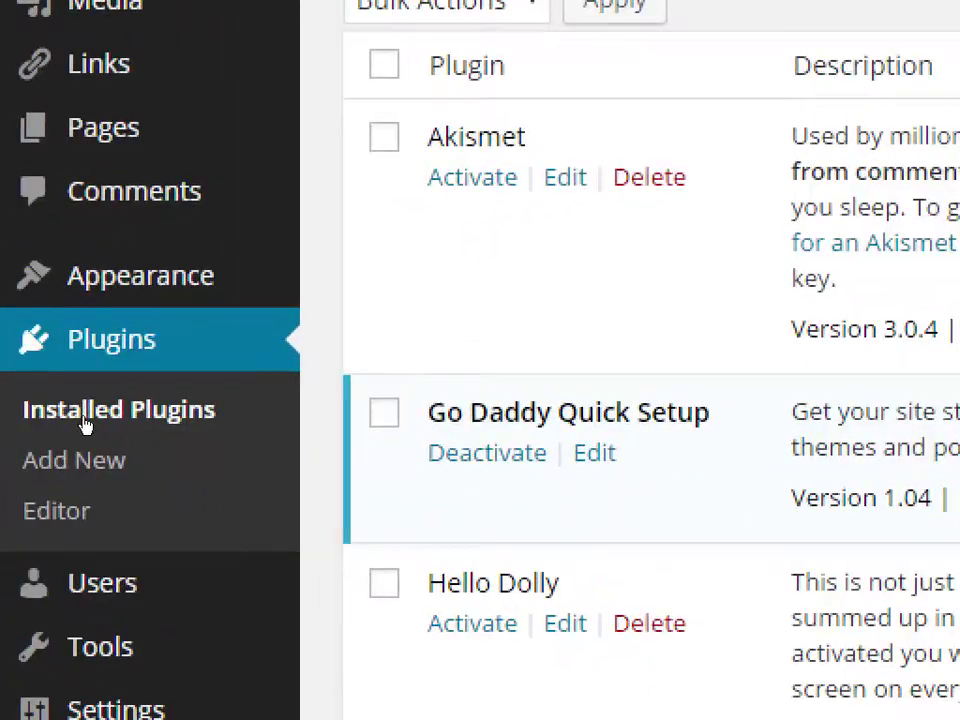
scroll(189, 422, "down", 4)
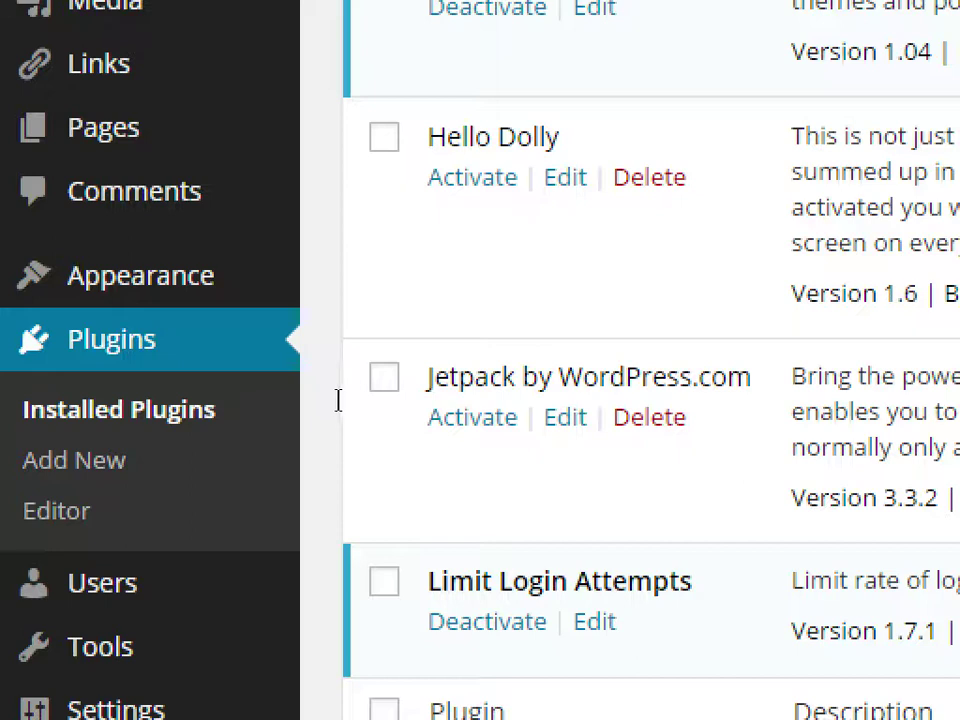
key("Tab")
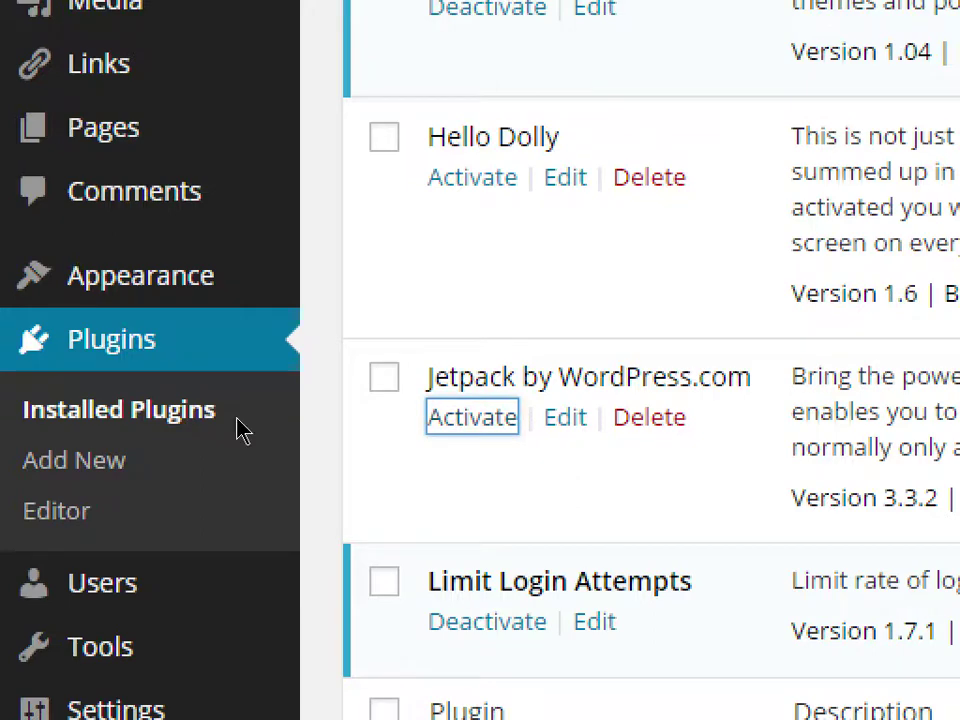
key("Return")
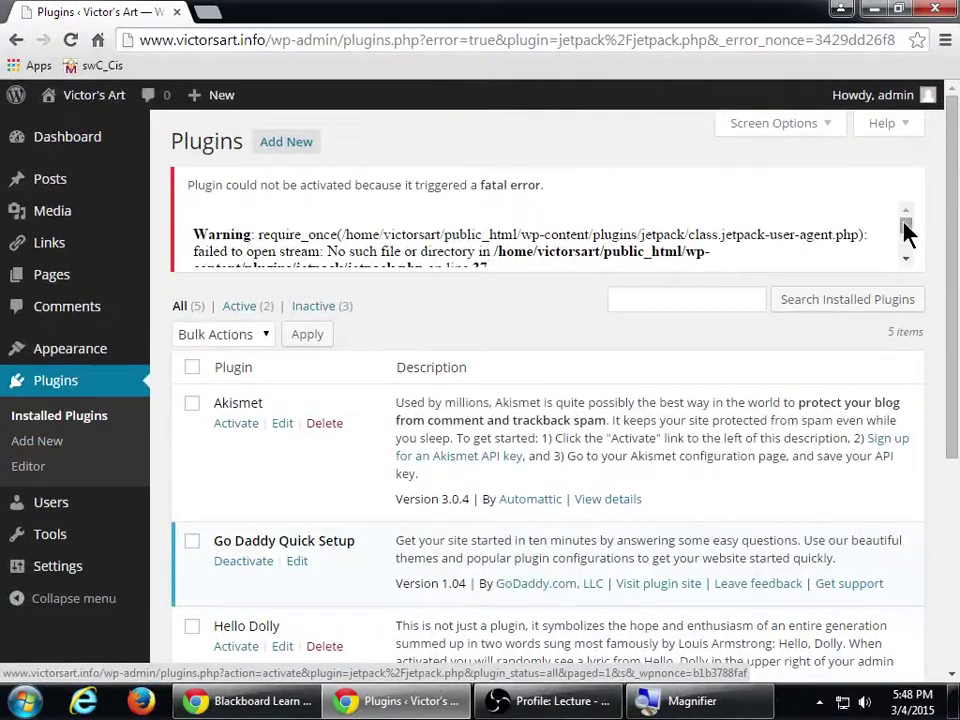
- Refresh the Plugins list and delete Jetpack along with its files and data
left_click_drag(904, 224, 904, 256)
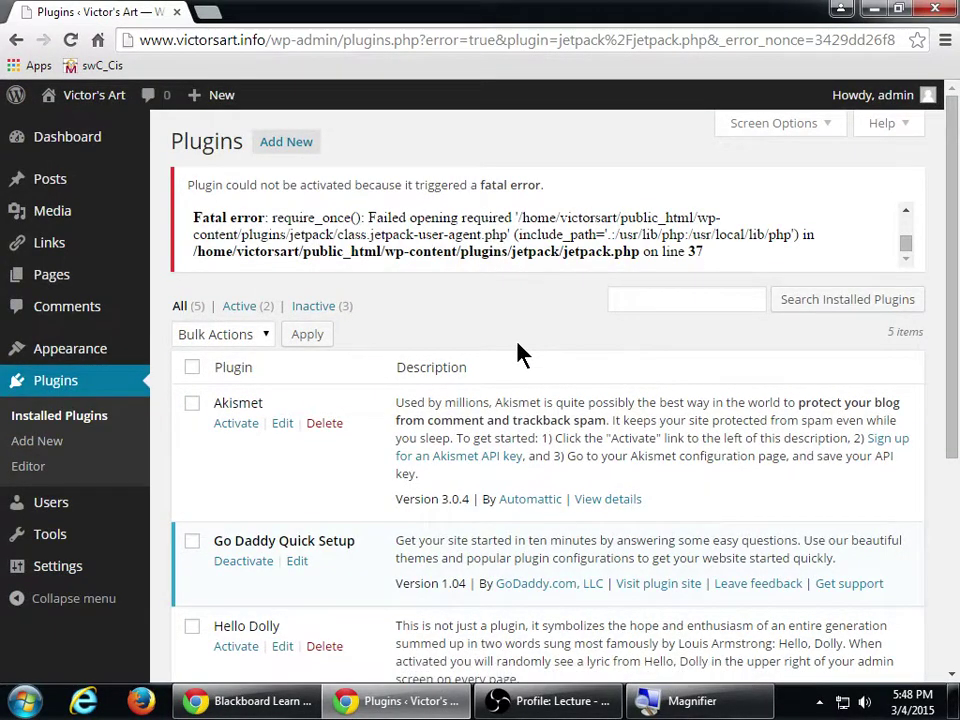
key("F5")
scroll(450, 410, "down", 4)
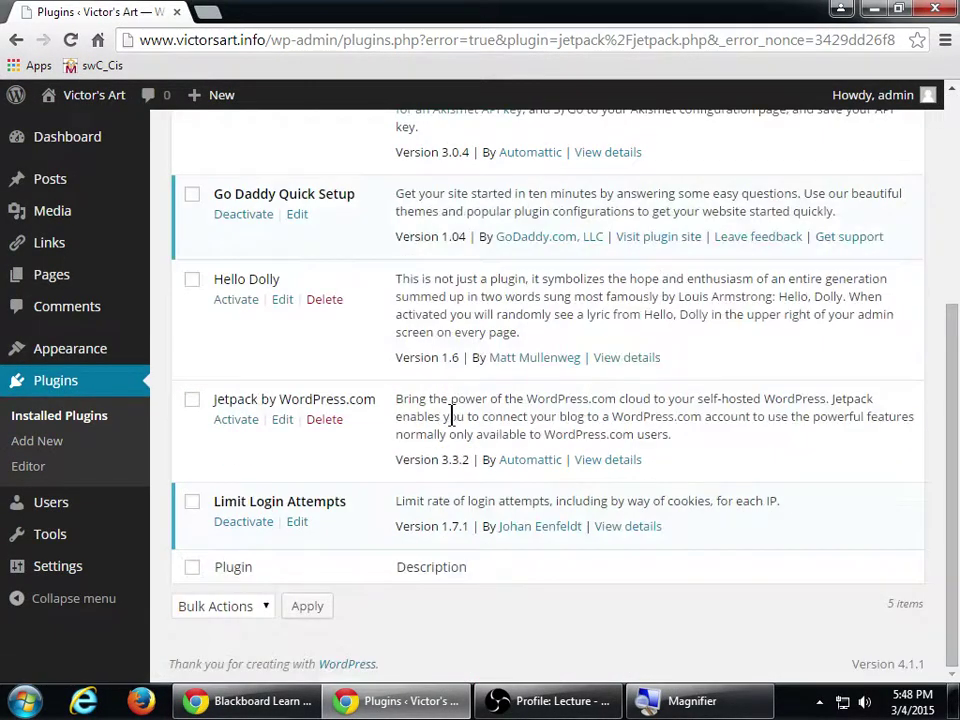
left_click(326, 421)
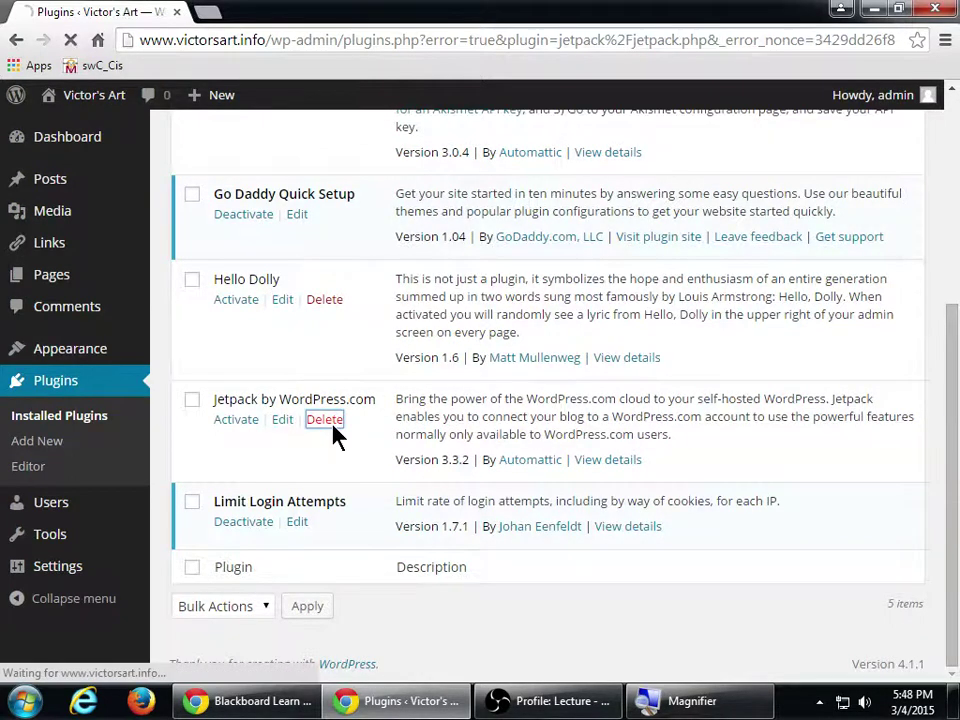
left_click(285, 280)
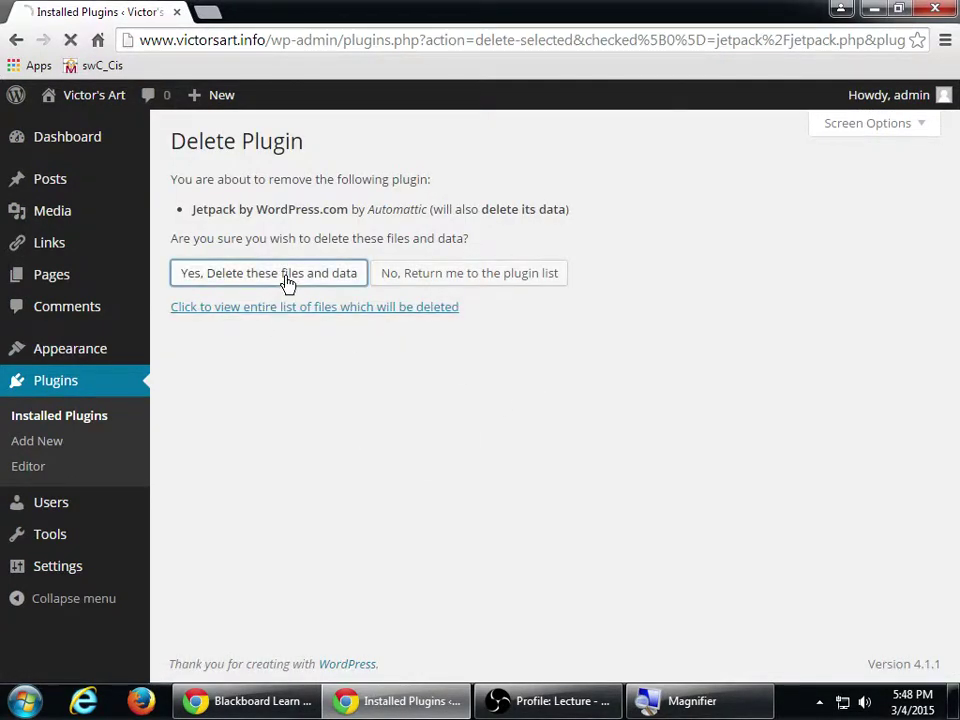
- Return to the top of the four-item Plugins list and focus the plugin search box
scroll(467, 380, "down", 3)
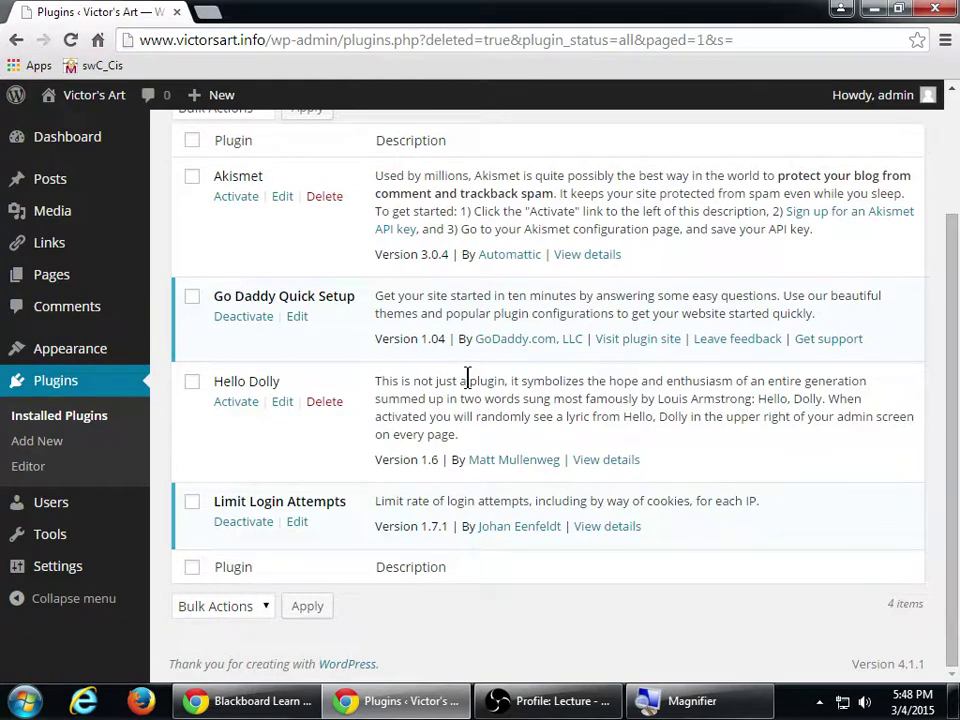
scroll(467, 380, "up", 3)
left_click(651, 233)
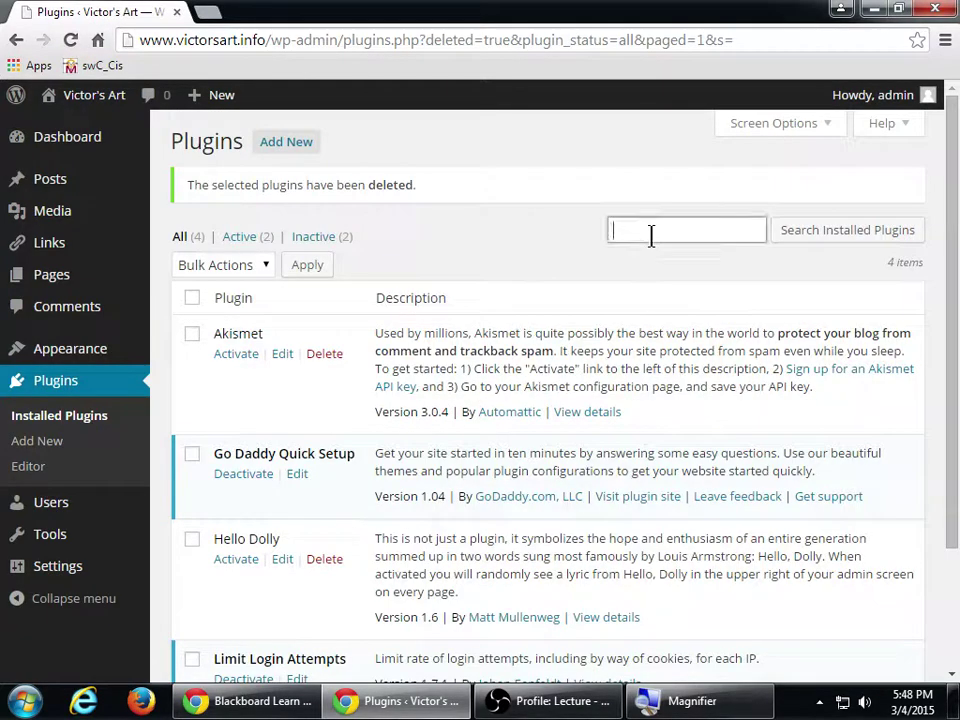
- Reinstall Jetpack by WordPress.com 3.3.2 from Add New and activate it
left_click(296, 145)
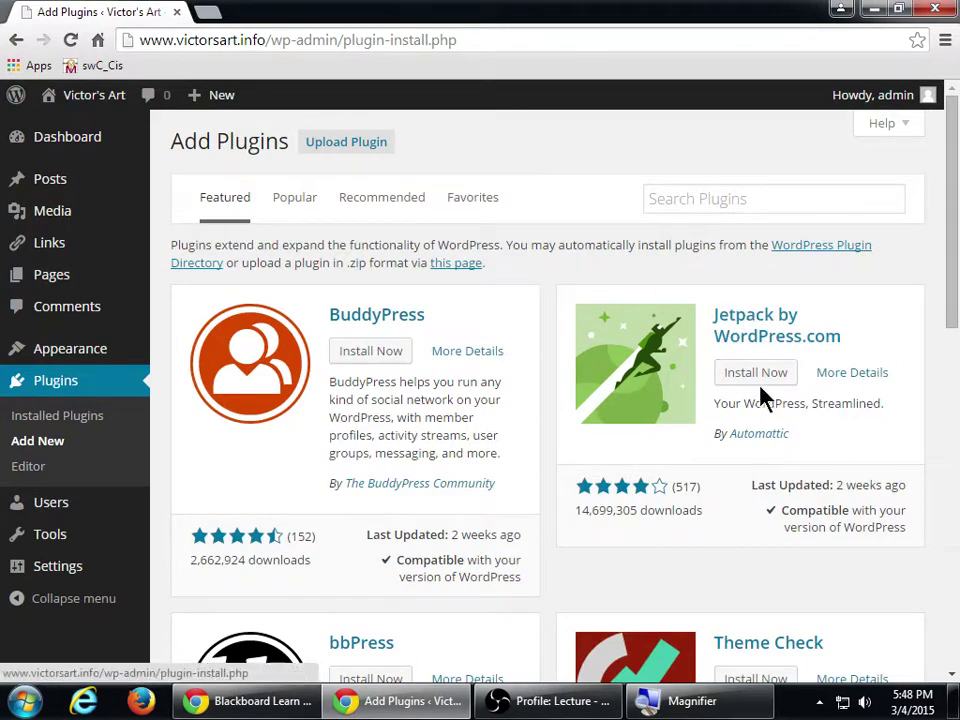
left_click(760, 381)
left_click(505, 157)
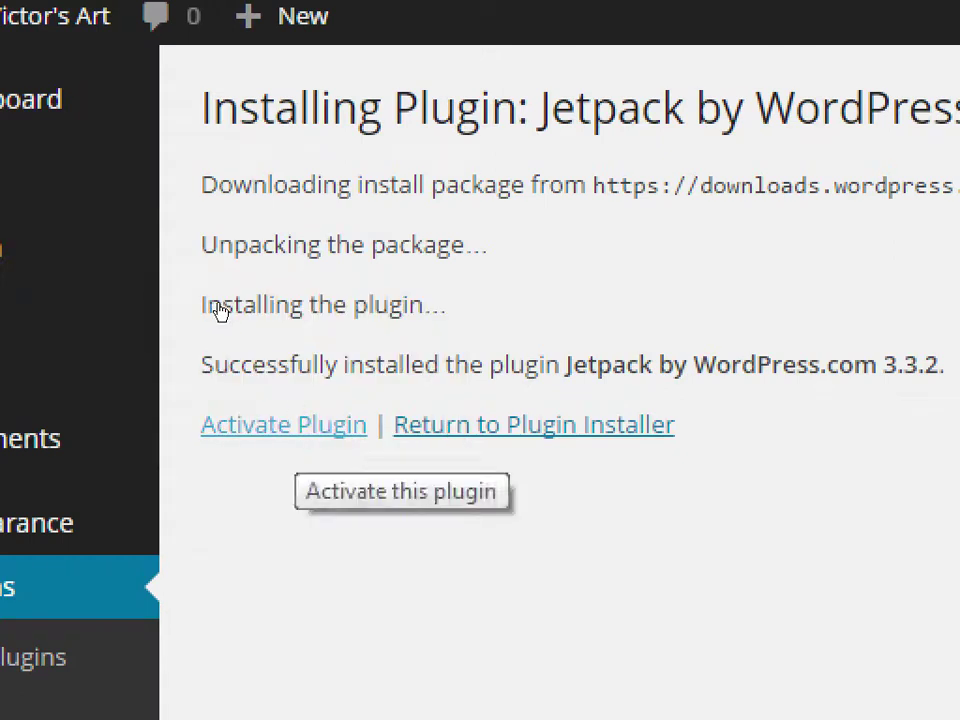
left_click(283, 424)
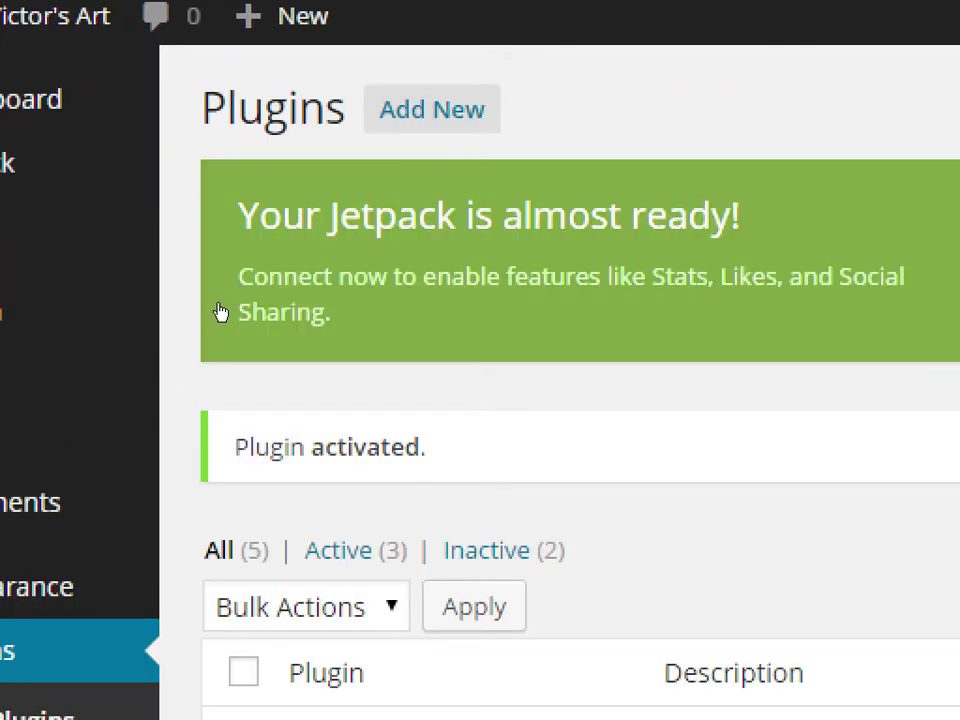
- Select part of the Jetpack almost-ready banner heading, then clear the selection
left_click_drag(330, 205, 531, 205)
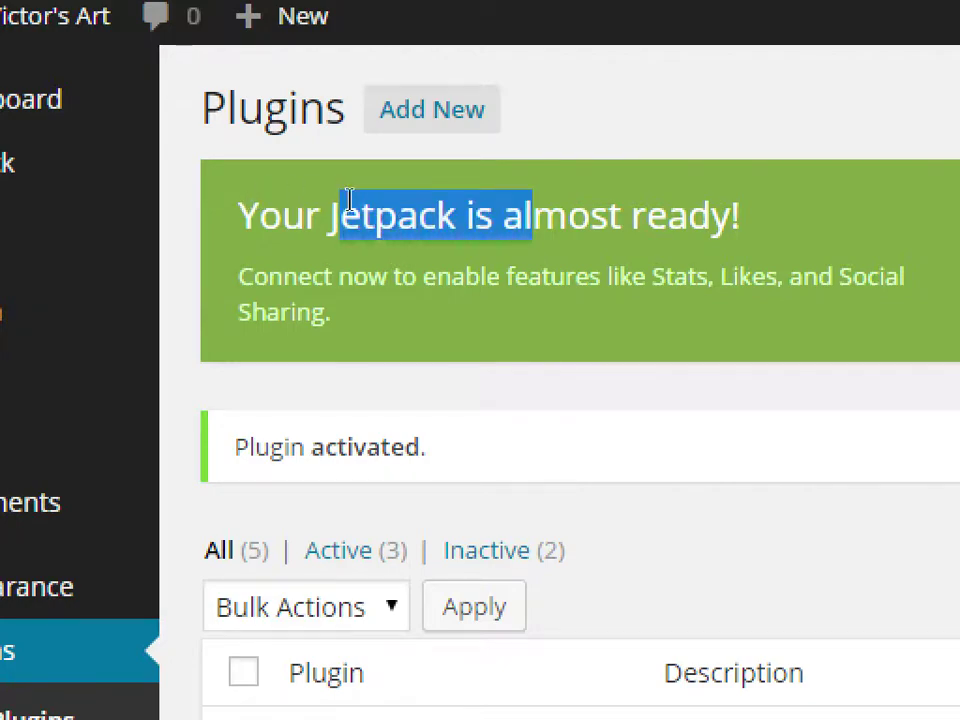
left_click(405, 203)
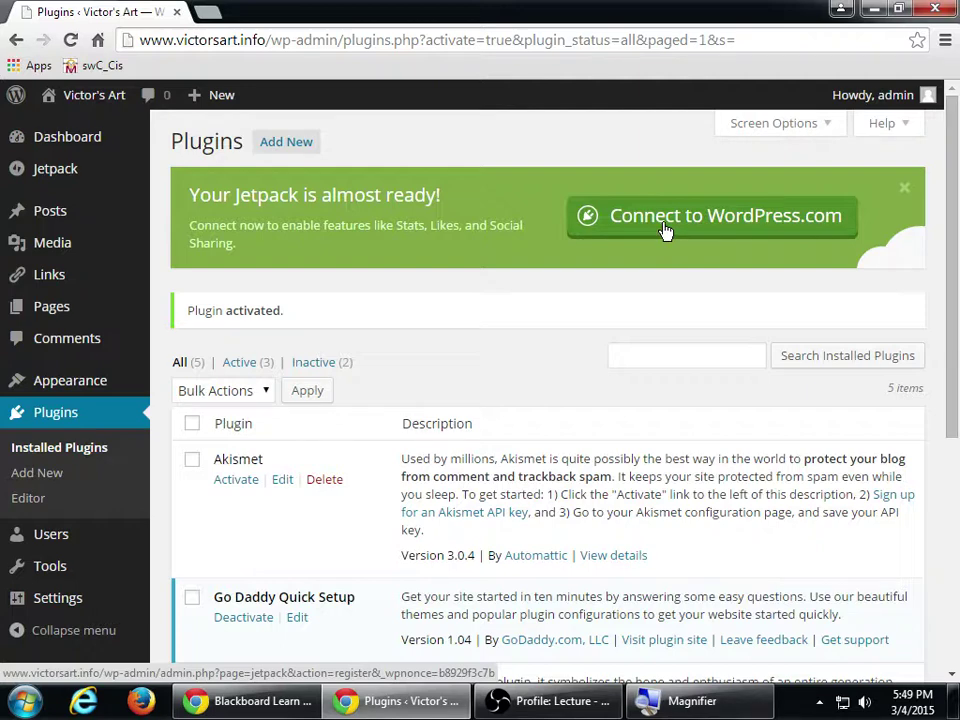
- Authorize Jetpack with WordPress.com by signing in with the account username and password
left_click(664, 230)
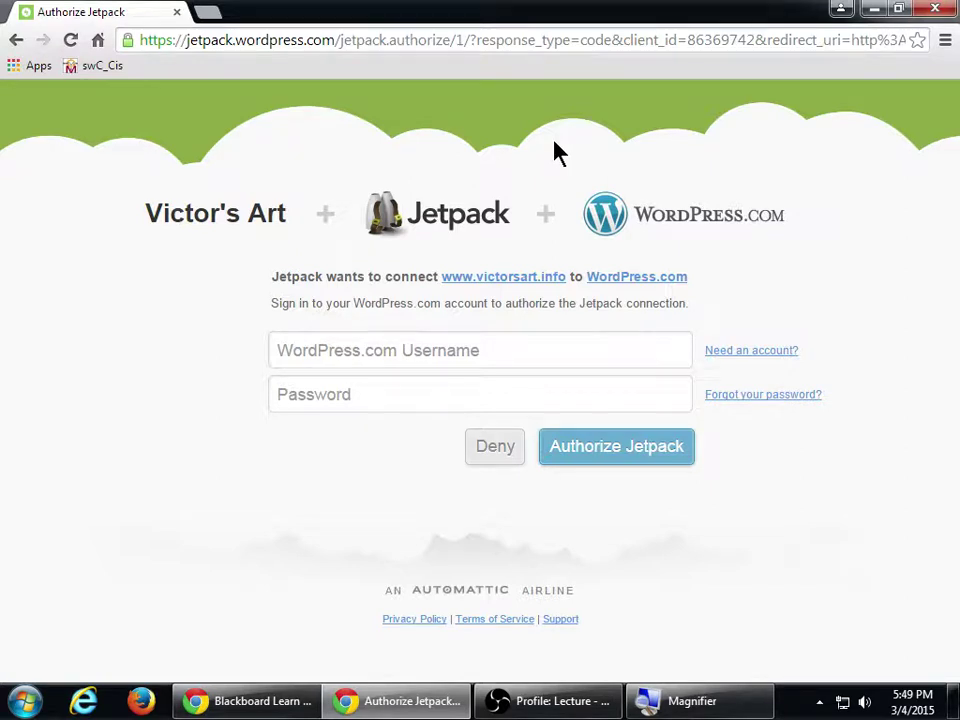
left_click(480, 352)
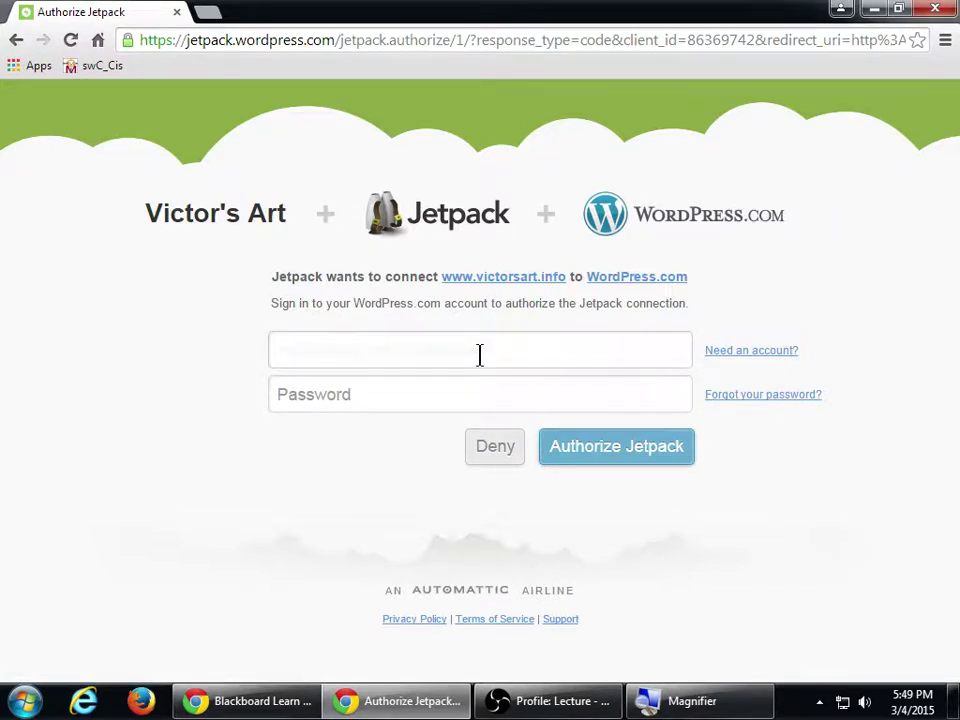
key("Tab")
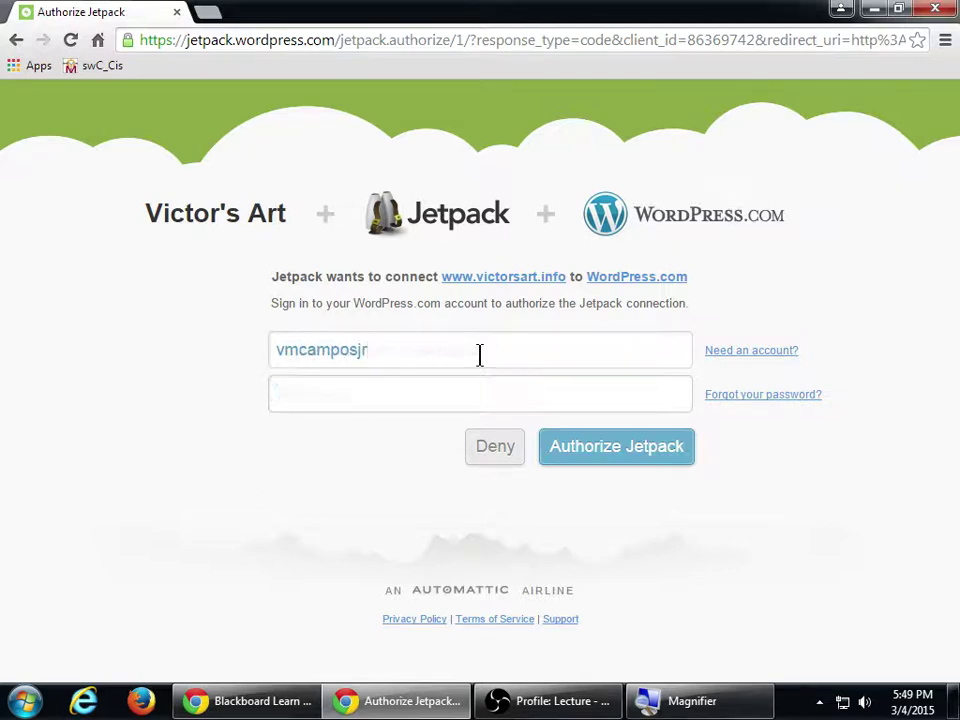
type("••••••••••••")
key("Return")
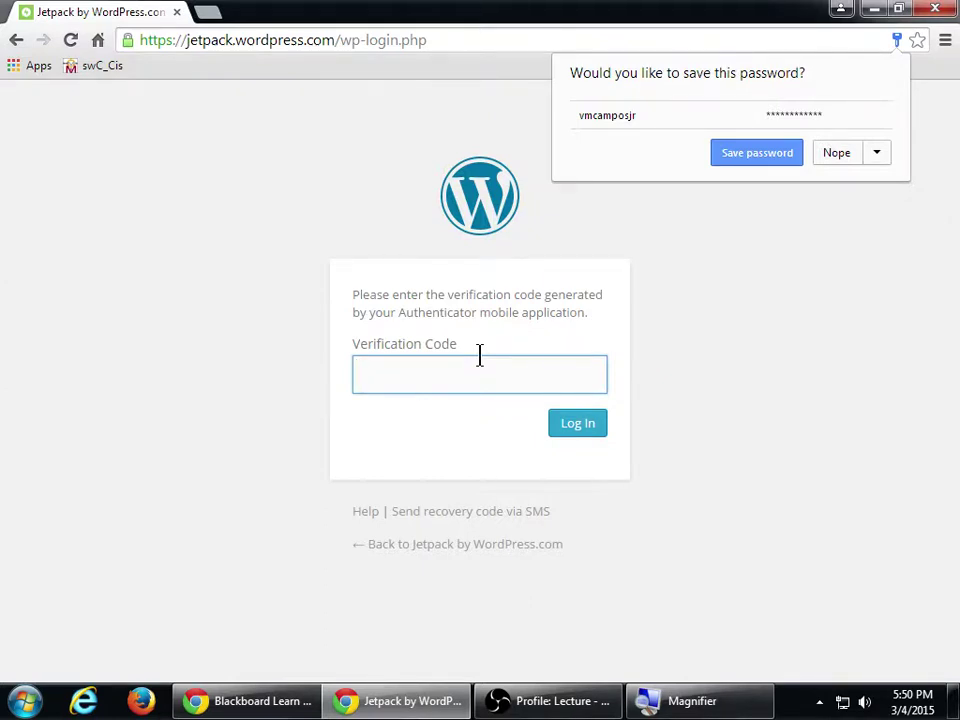
- Dismiss the save-password prompt and submit the Authenticator verification code to finish connecting
left_click(486, 383)
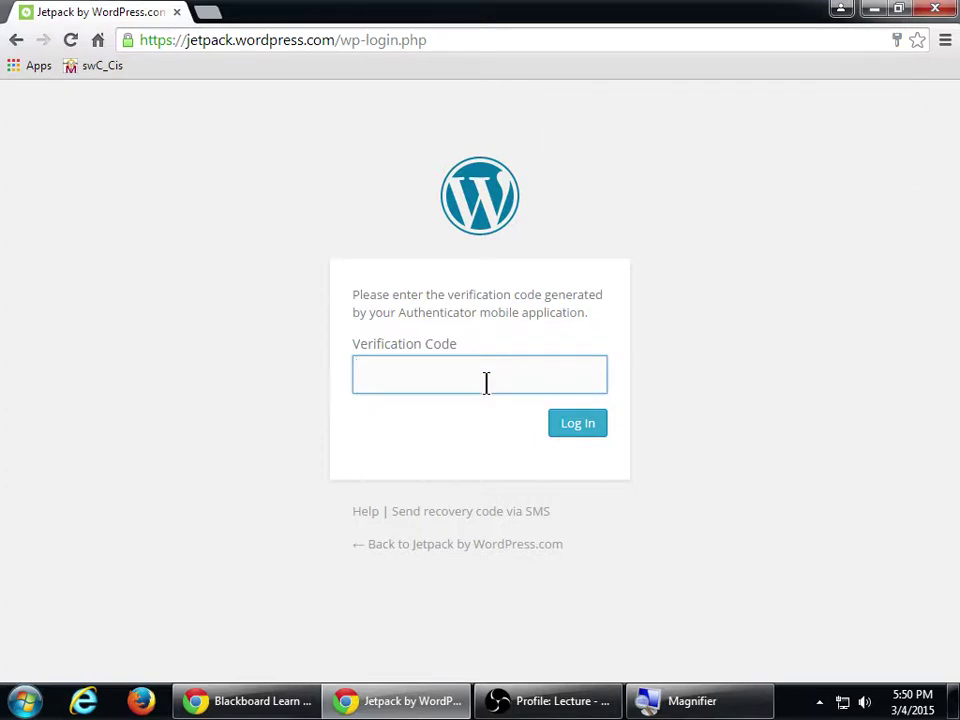
key("Return")
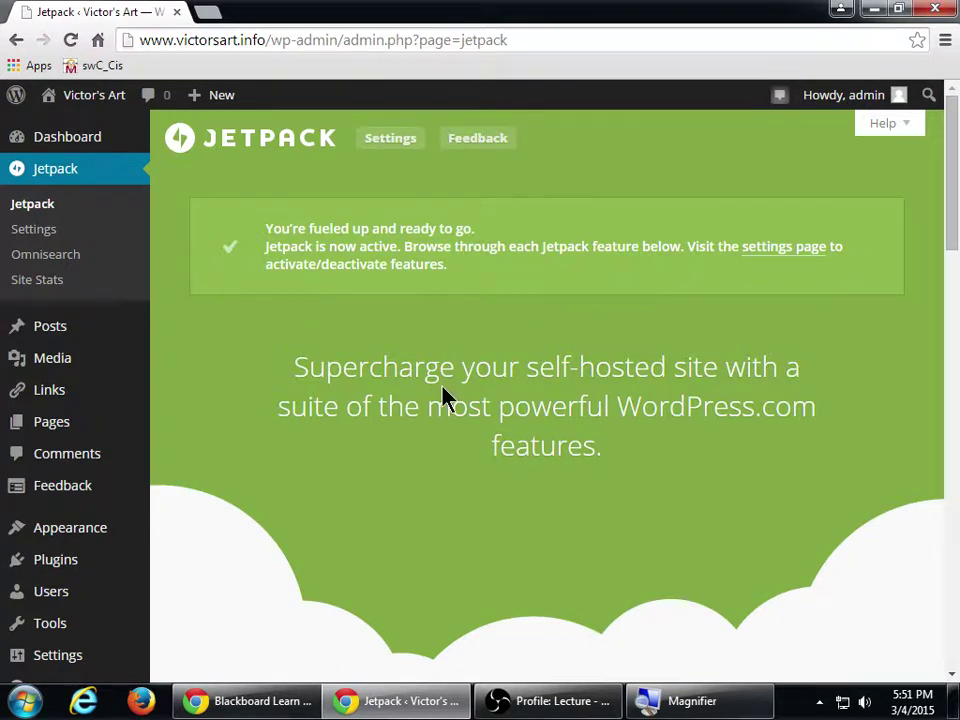
scroll(445, 395, "down", 10)
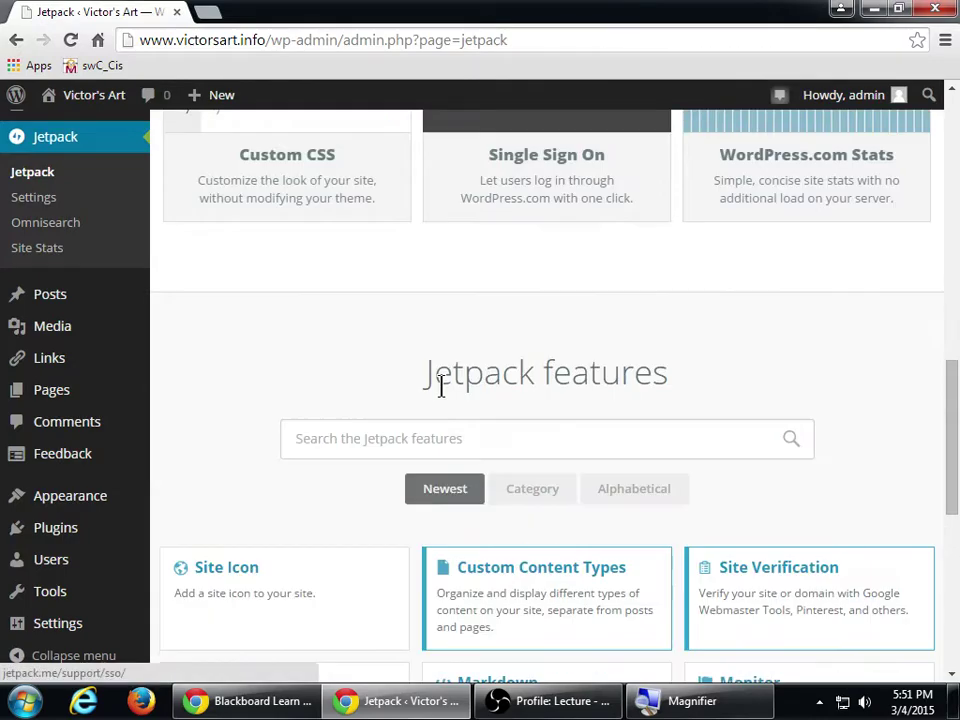
scroll(352, 383, "down", 3)
scroll(352, 380, "up", 1)
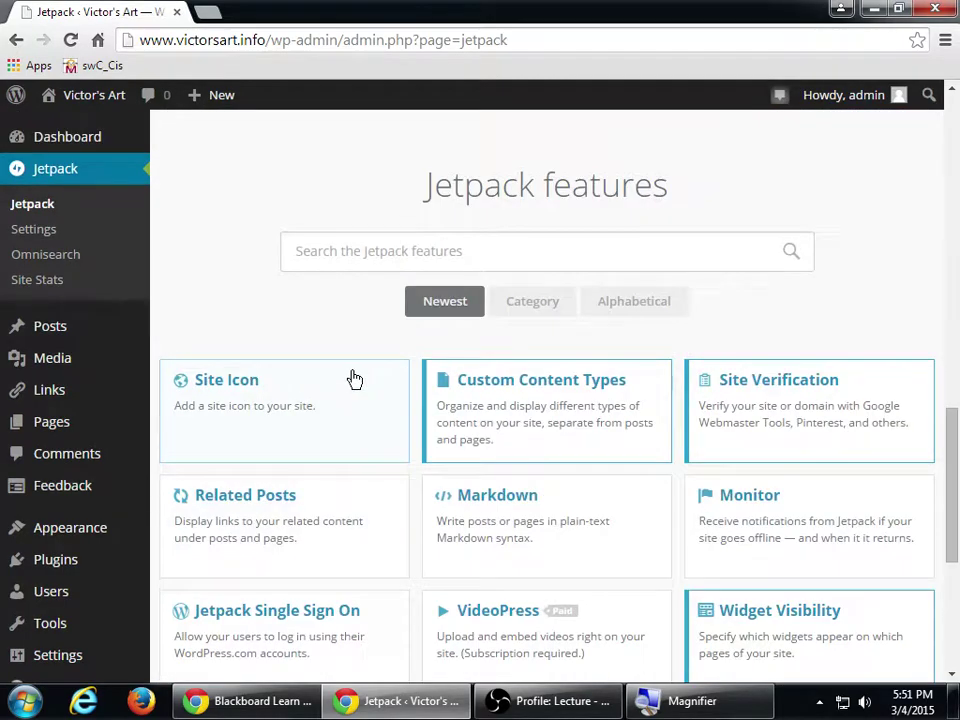
scroll(352, 381, "down", 3)
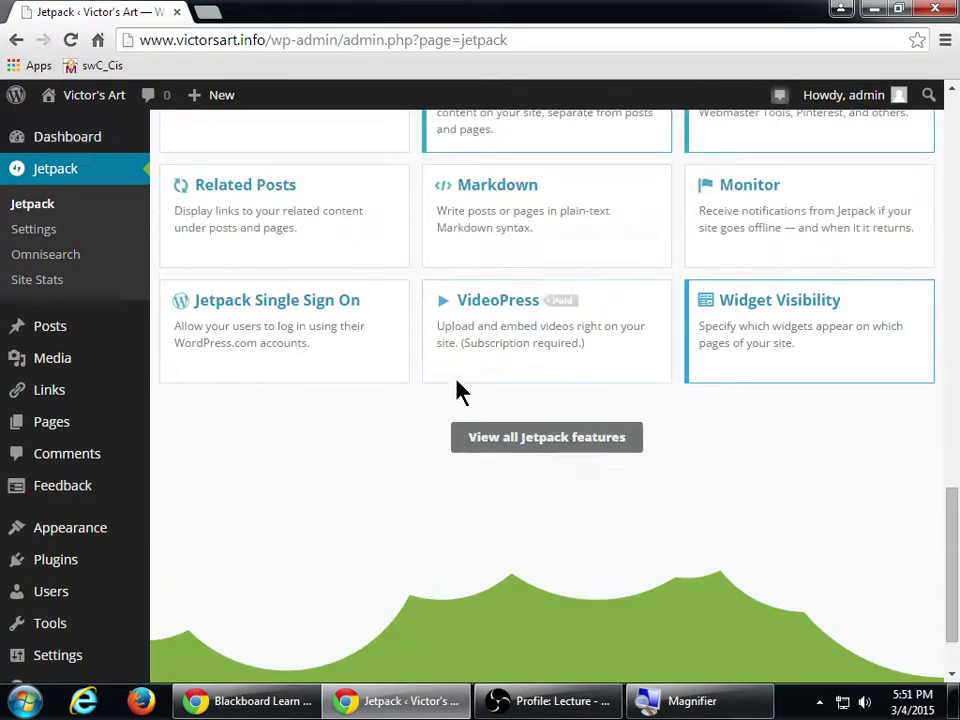
scroll(456, 391, "down", 2)
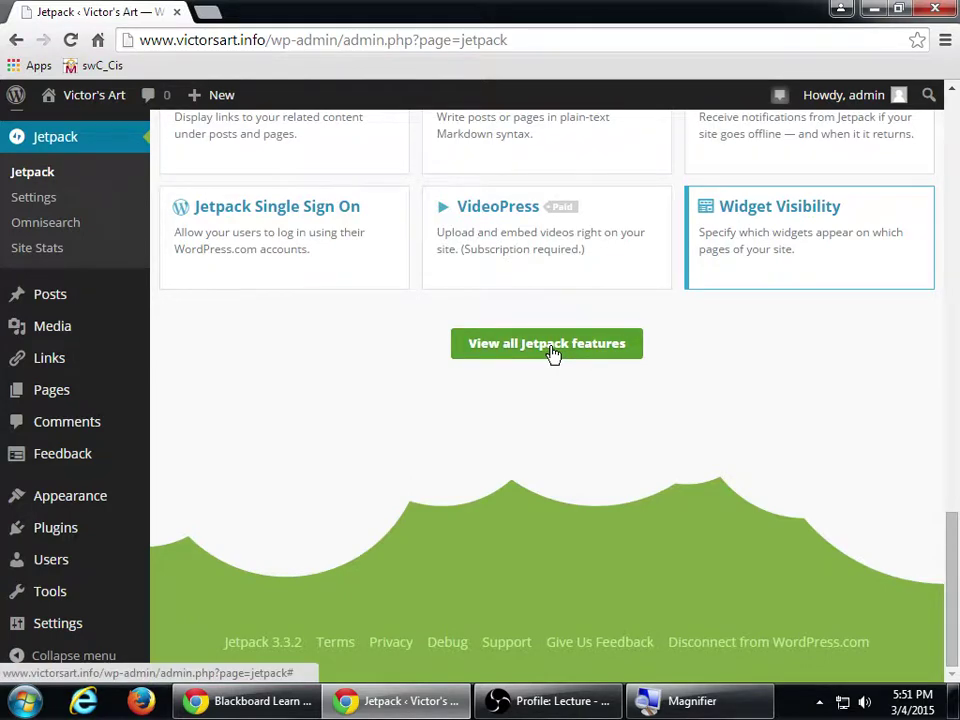
scroll(553, 353, "up", 15)
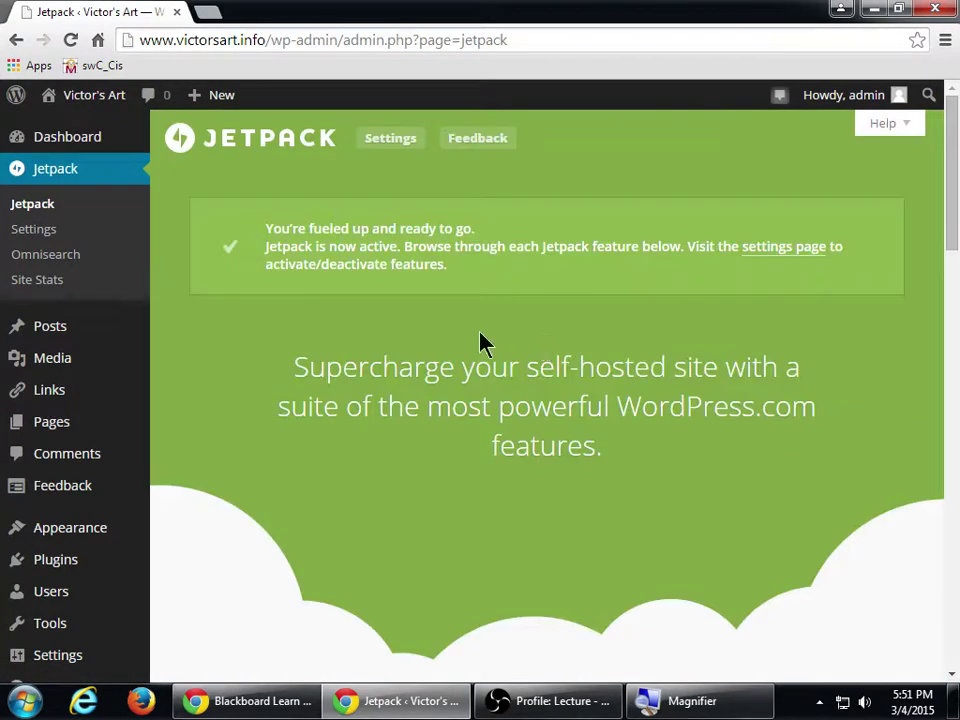
scroll(514, 336, "down", 15)
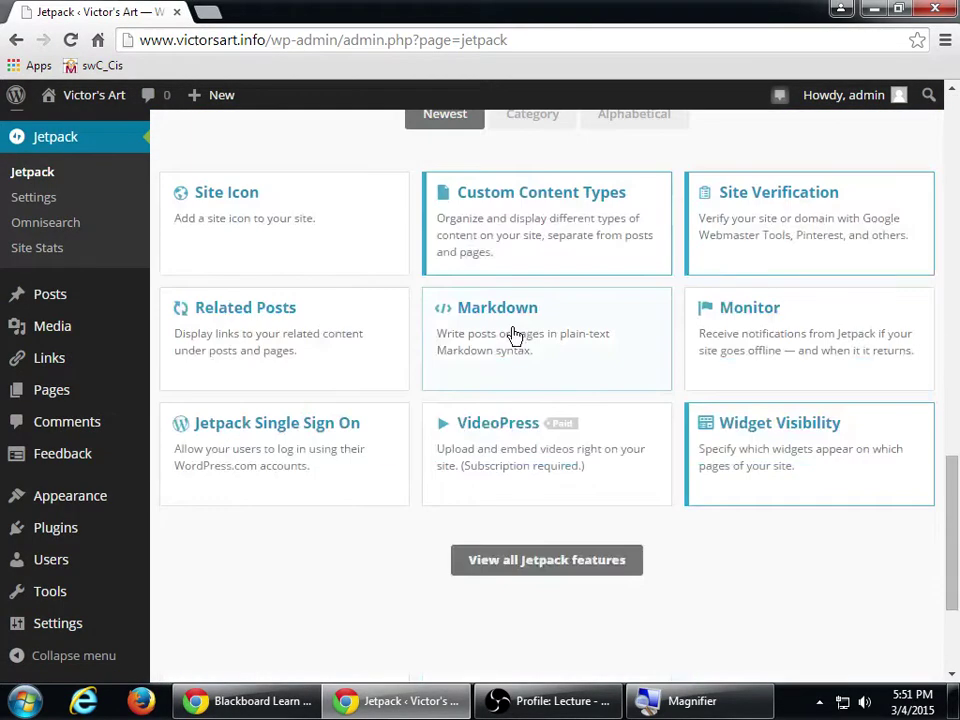
scroll(577, 385, "up", 15)
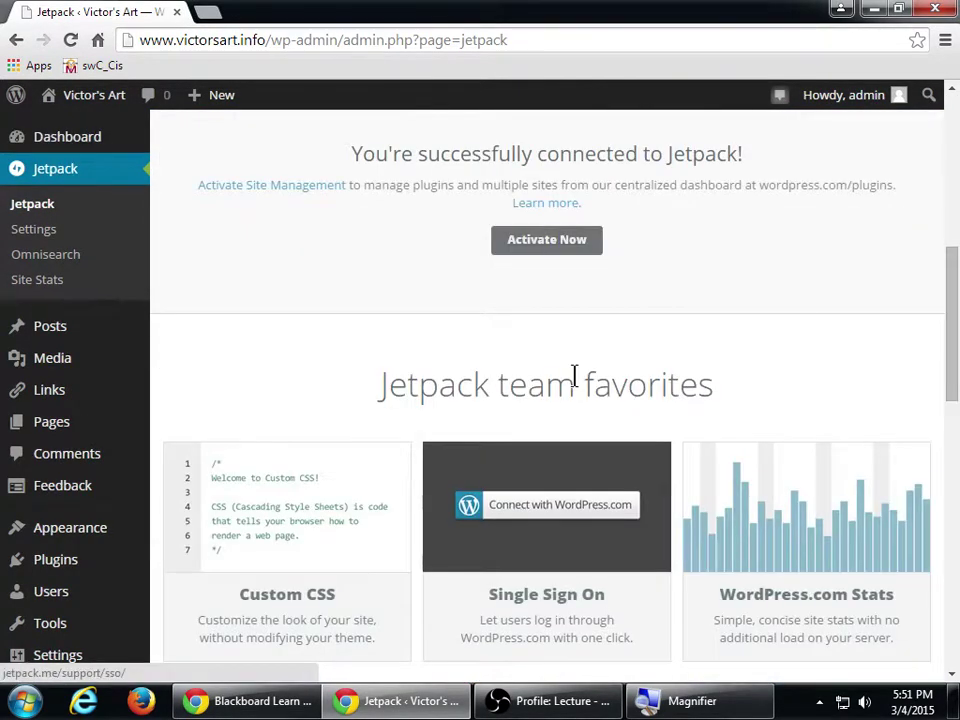
scroll(575, 380, "down", 15)
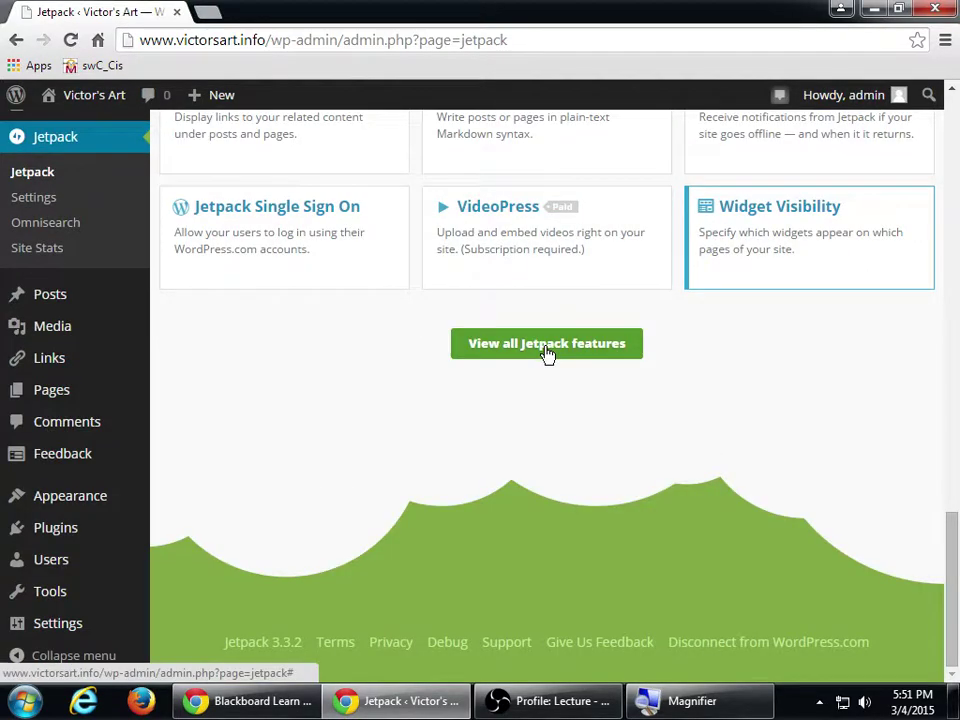
left_click(547, 344)
scroll(572, 401, "down", 6)
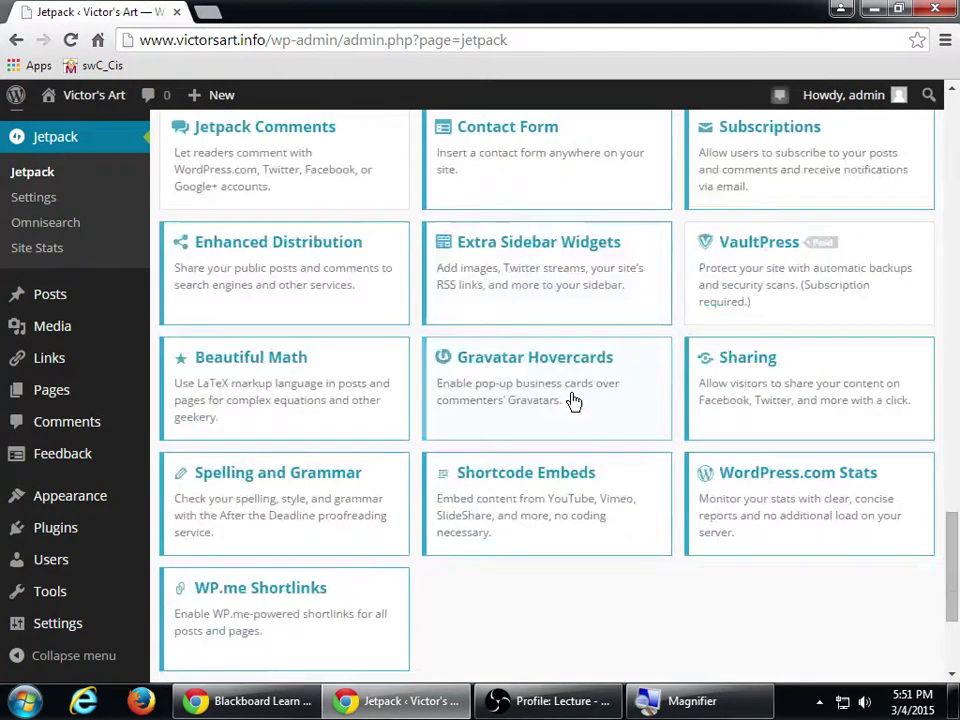
scroll(572, 405, "down", 2)
scroll(527, 448, "up", 5)
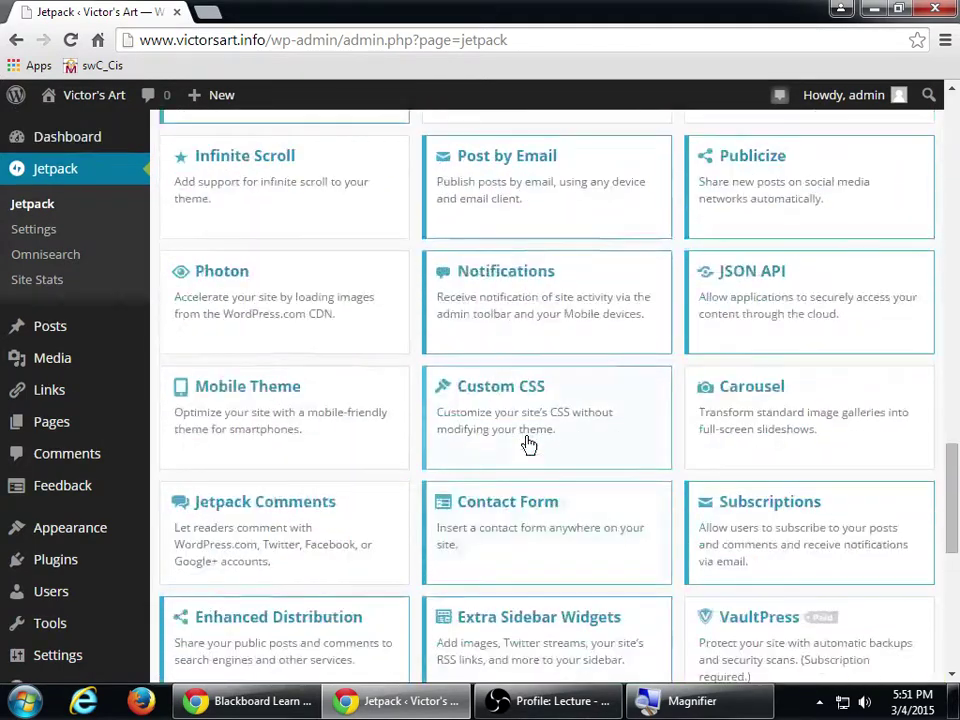
scroll(528, 445, "up", 2)
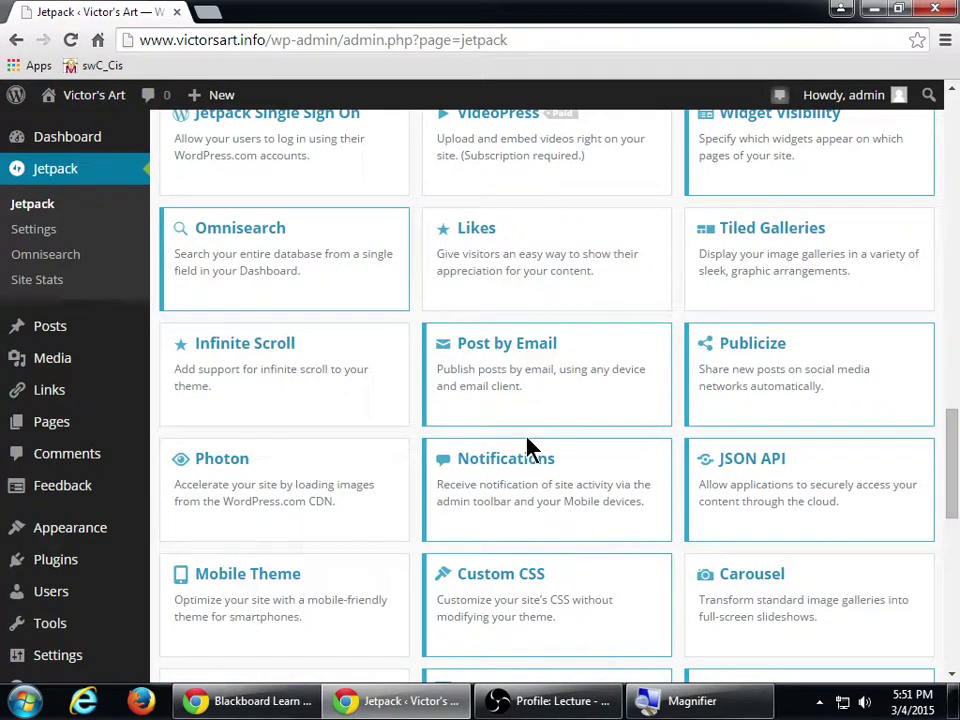
scroll(530, 445, "up", 2)
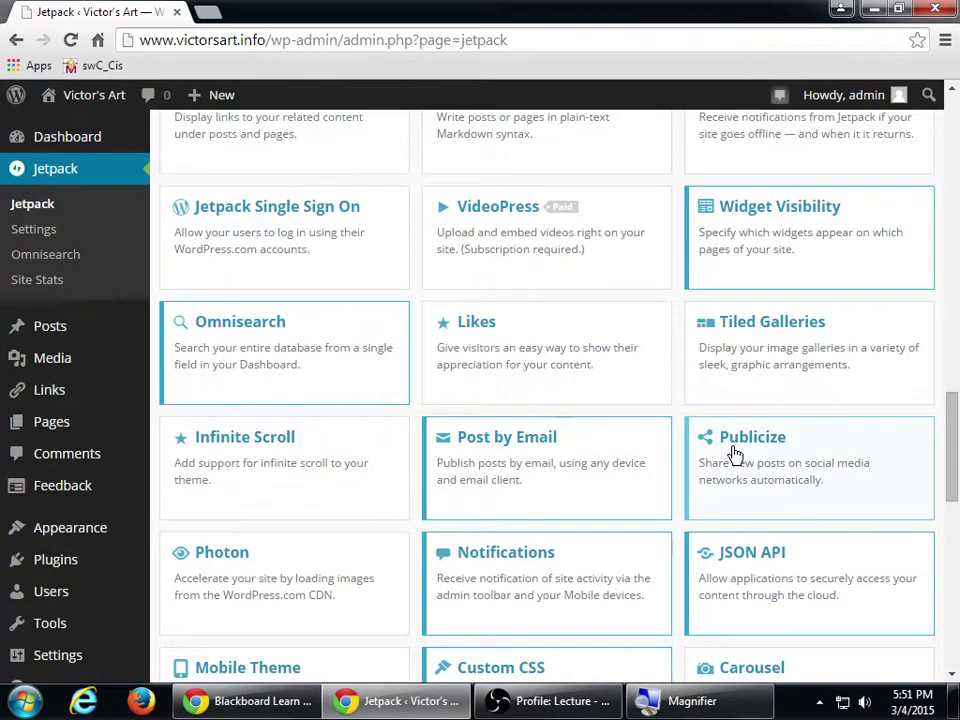
scroll(633, 410, "up", 1)
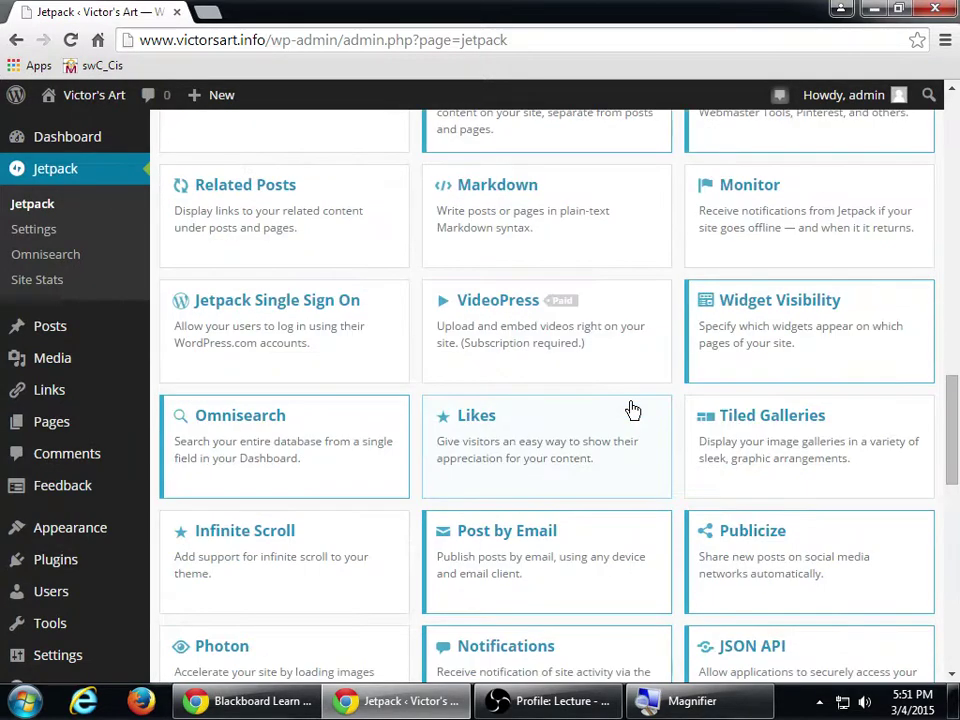
scroll(633, 410, "up", 1)
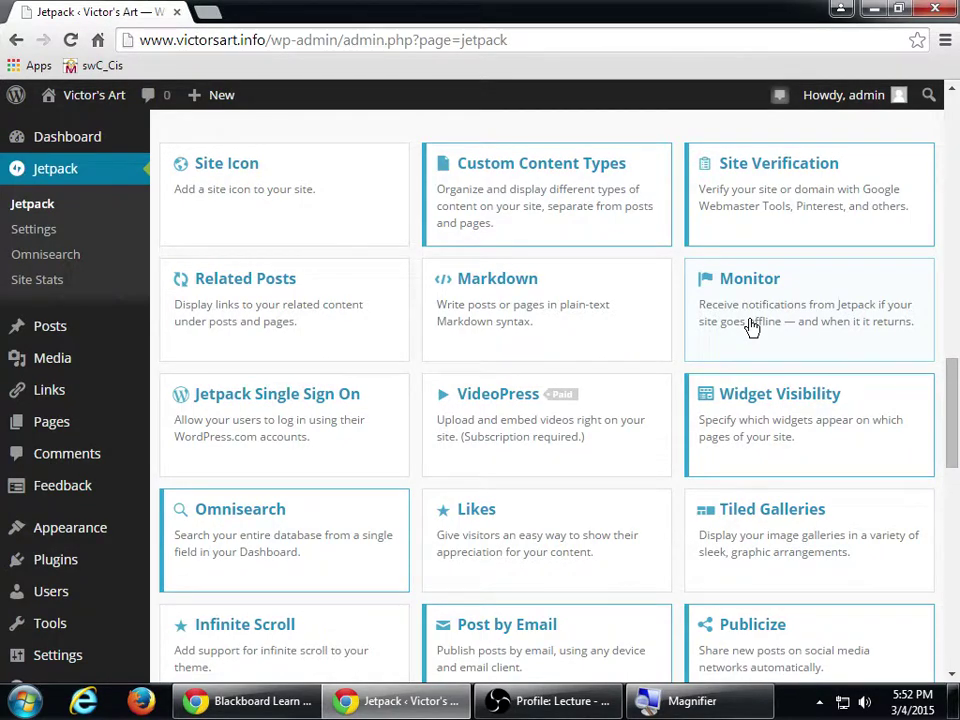
- Scroll through the alphabetical Jetpack Settings module list and back to the top
scroll(730, 314, "down", 10)
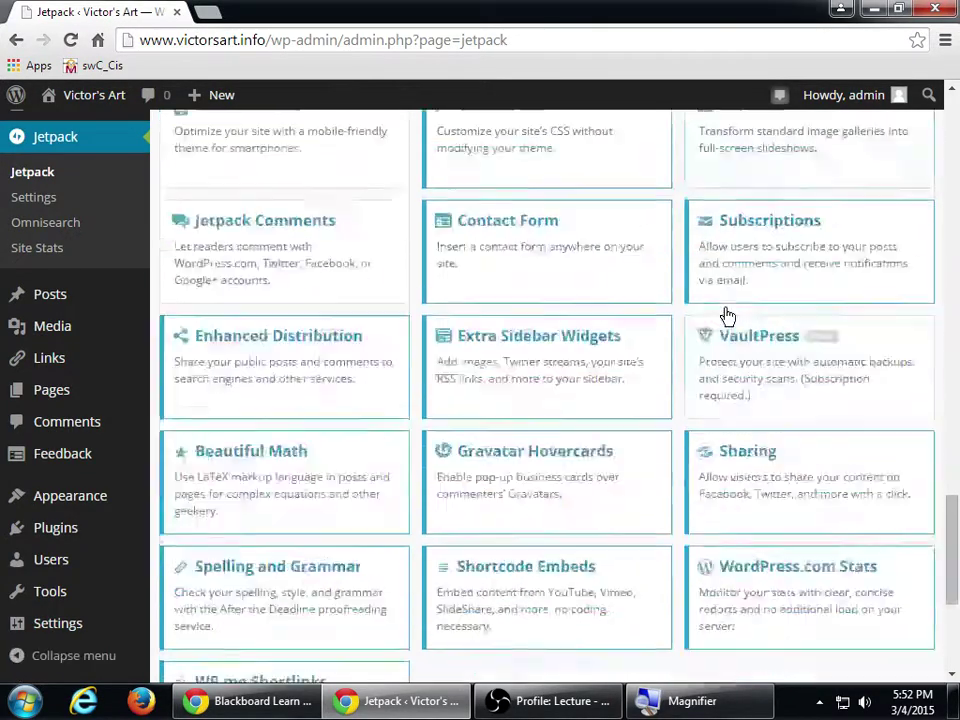
scroll(409, 321, "up", 7)
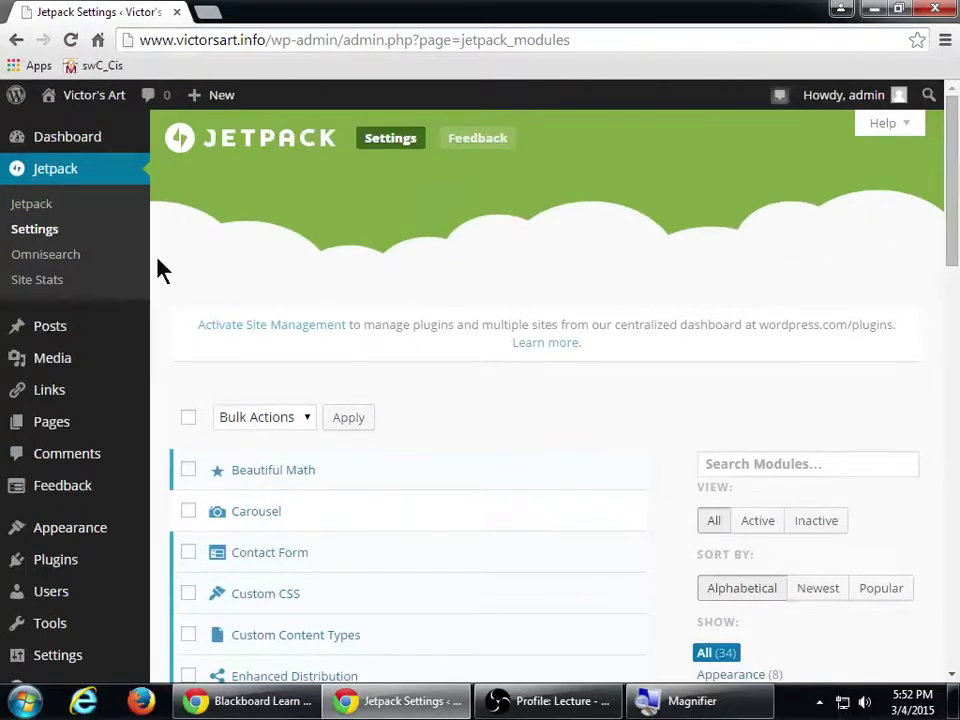
- Show the Carousel module's details window from the Jetpack Settings list
scroll(700, 403, "down", 3)
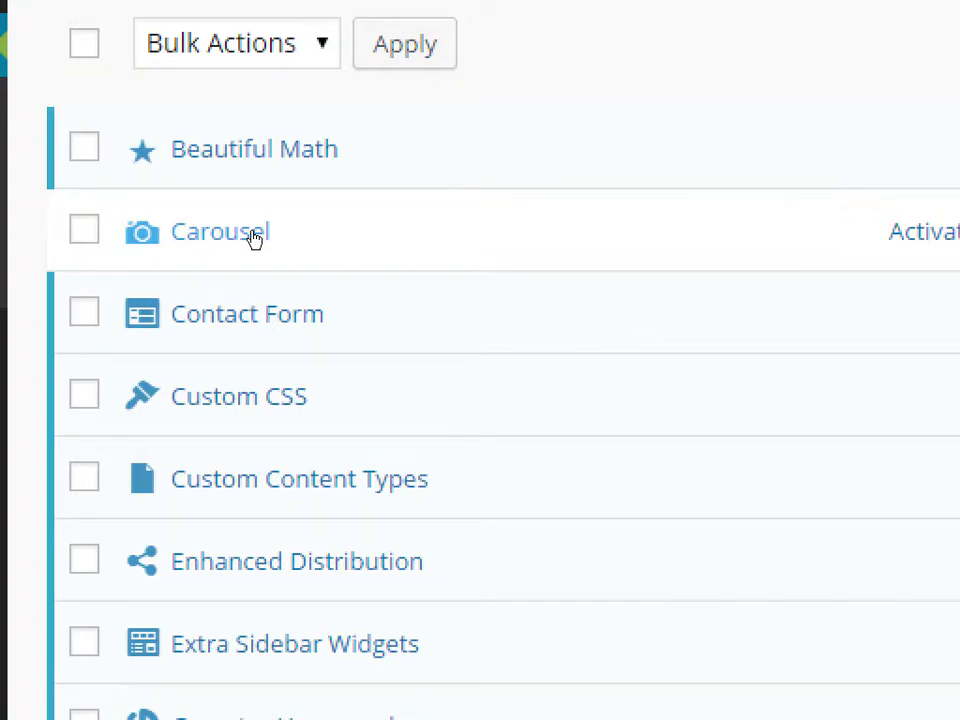
left_click(253, 237)
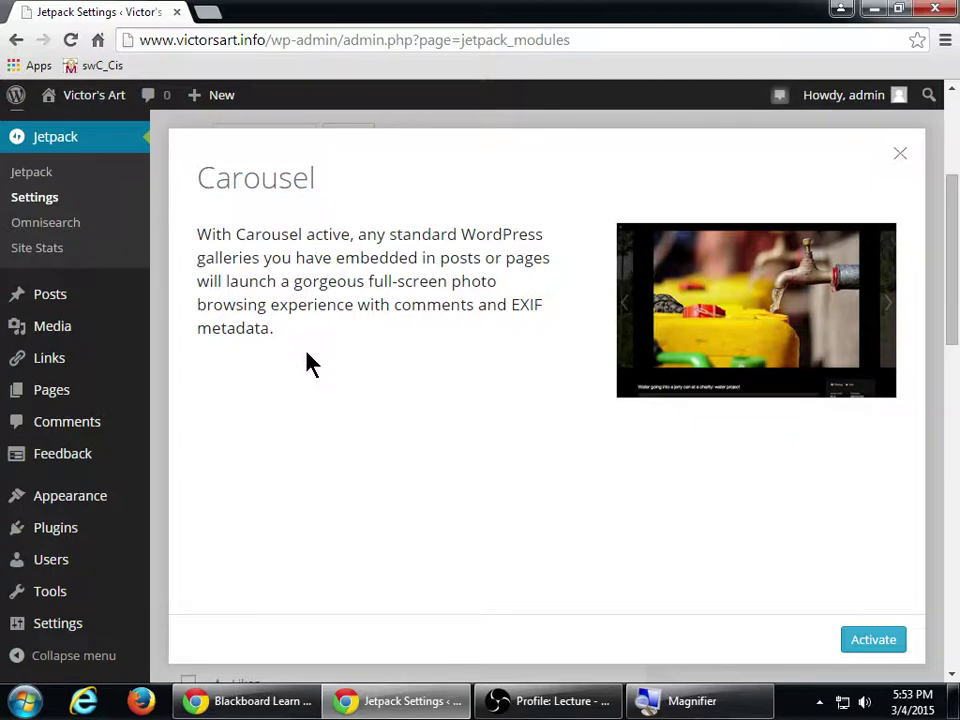
- Close the Carousel details window and continue down the module list
left_click(897, 157)
scroll(598, 358, "down", 2)
scroll(597, 358, "down", 1)
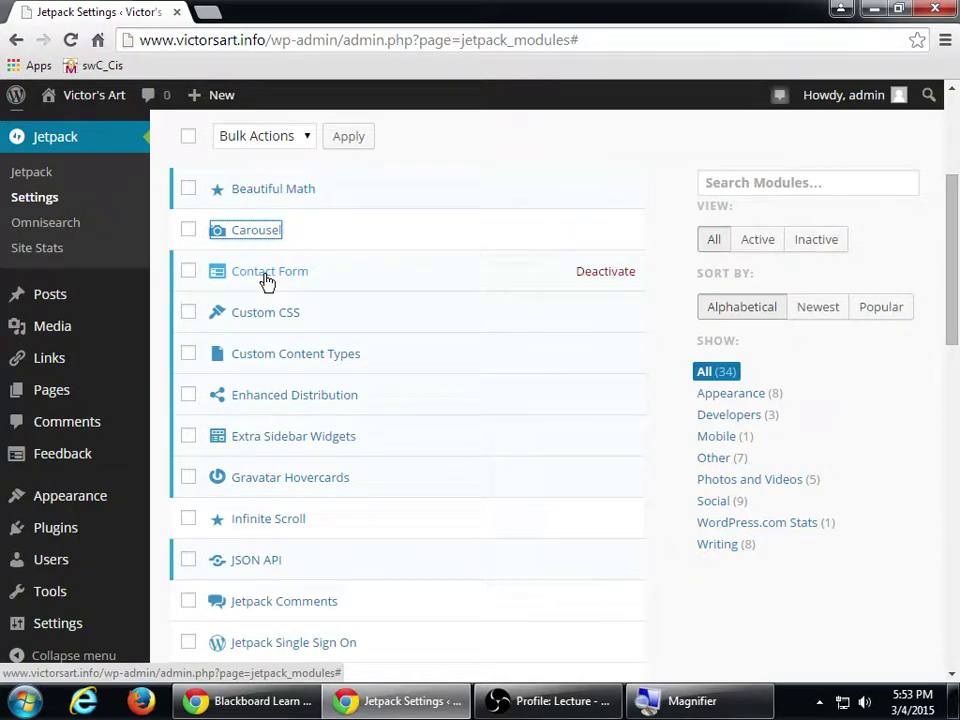
- Locate the Monitor module in the Jetpack list and activate it using the keyboard
scroll(183, 372, "down", 2)
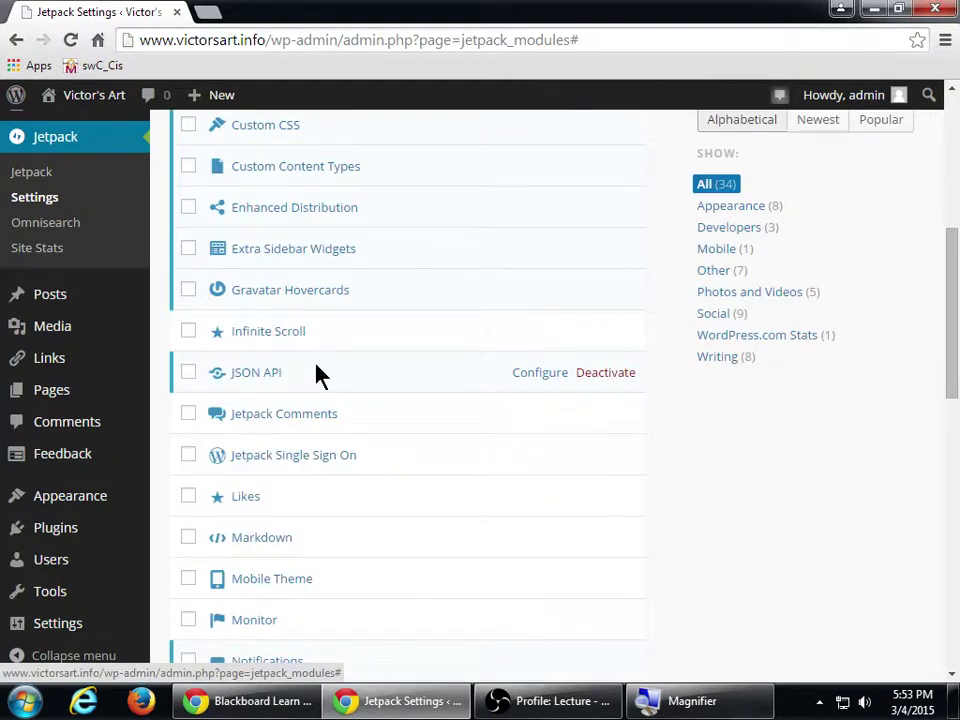
scroll(295, 424, "down", 1)
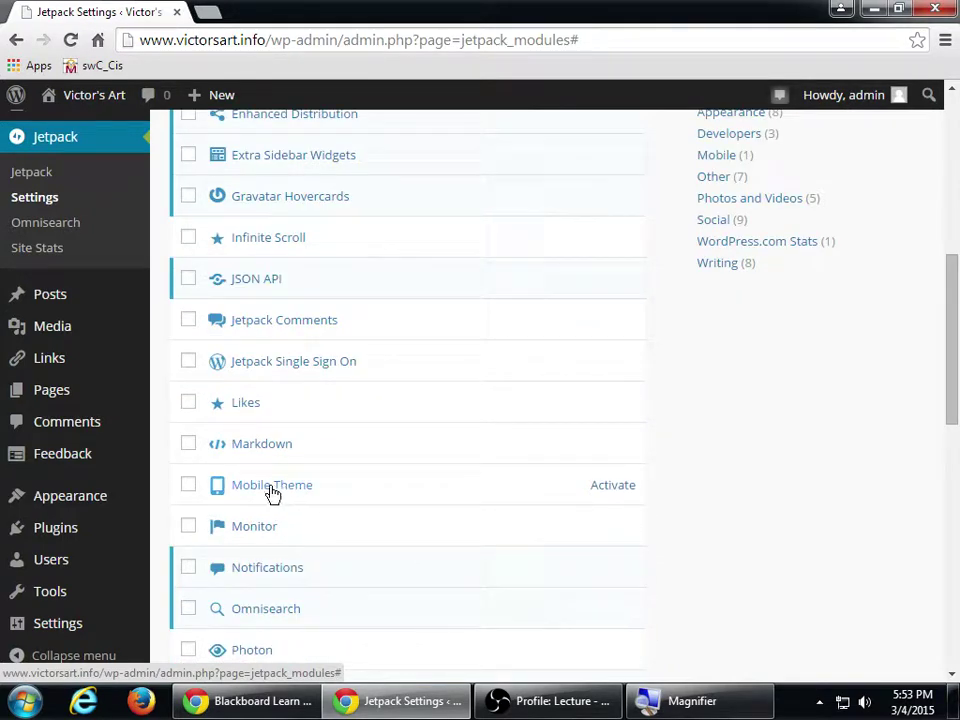
scroll(292, 495, "down", 1)
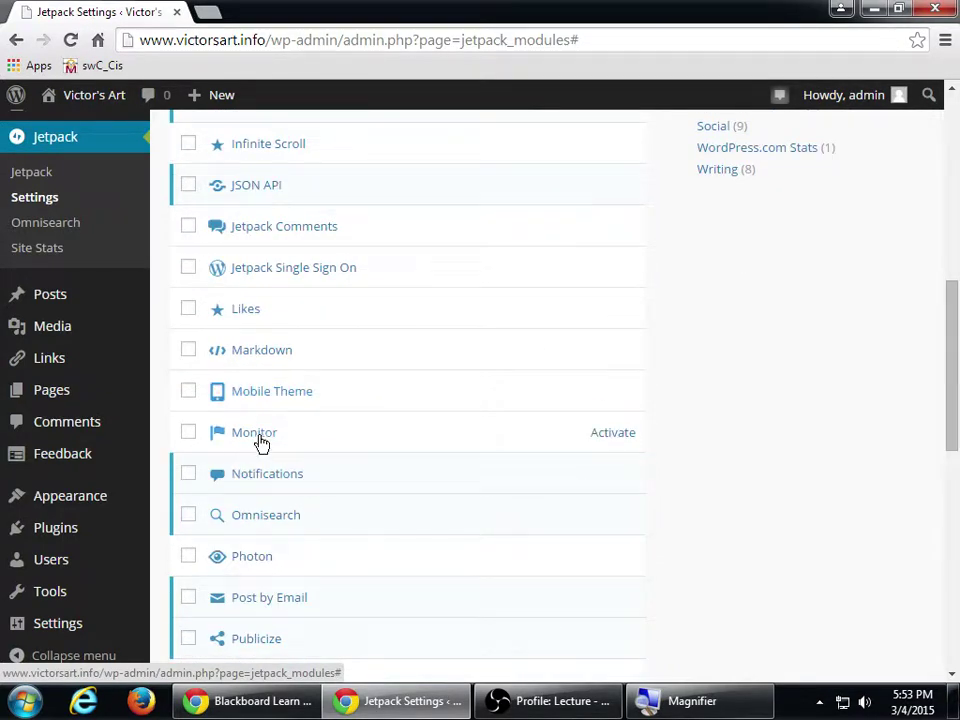
scroll(255, 480, "down", 2)
scroll(246, 512, "down", 4)
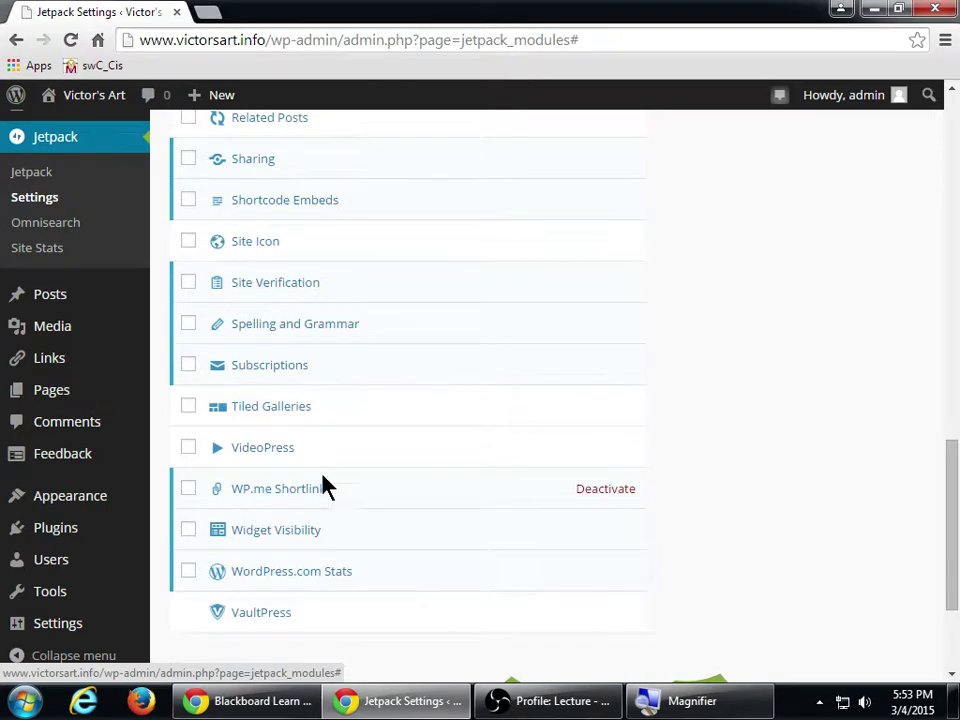
scroll(358, 459, "up", 15)
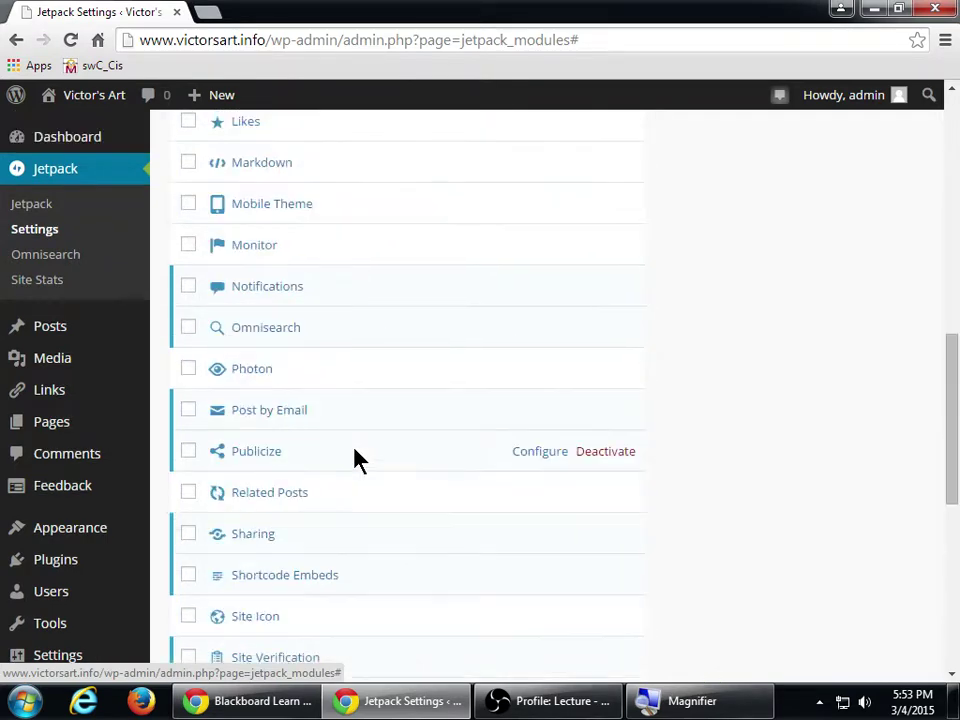
scroll(372, 445, "down", 1)
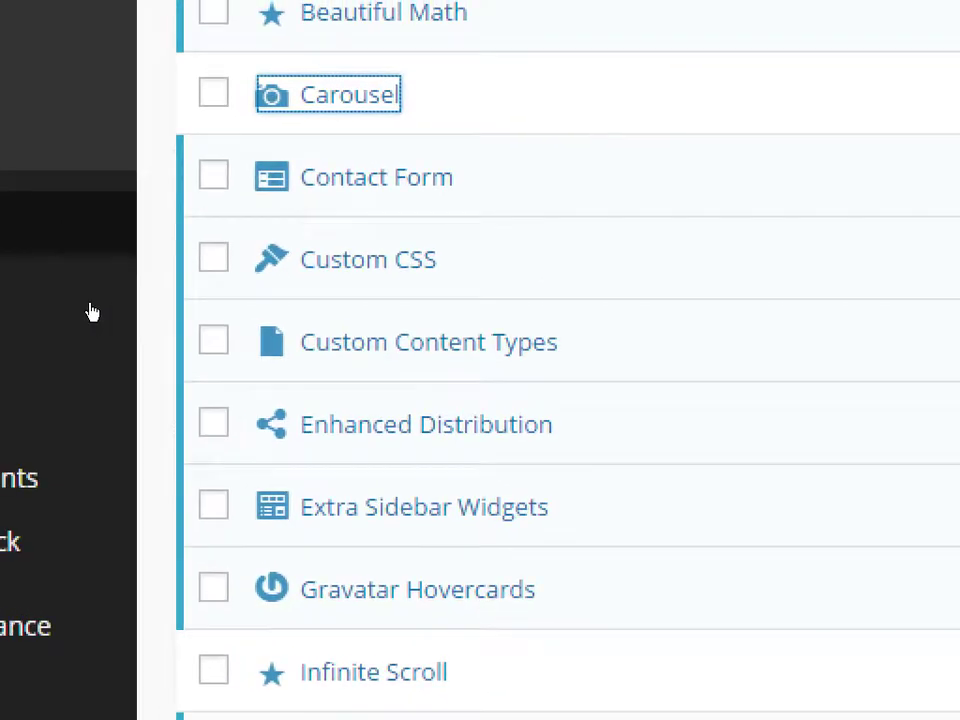
mouse_move(120, 298)
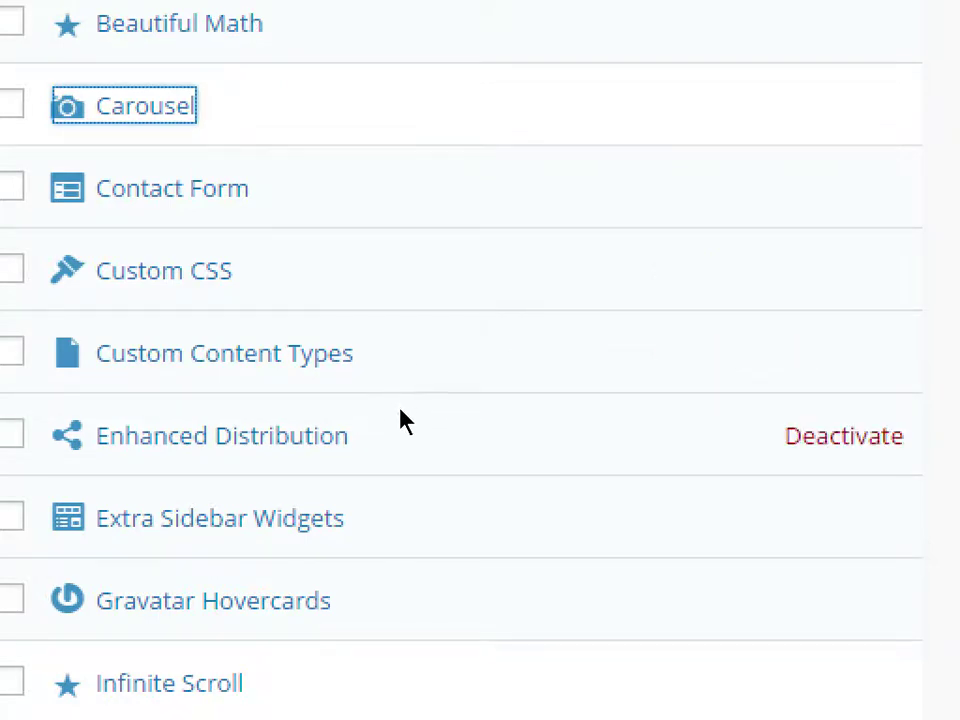
scroll(319, 617, "down", 4)
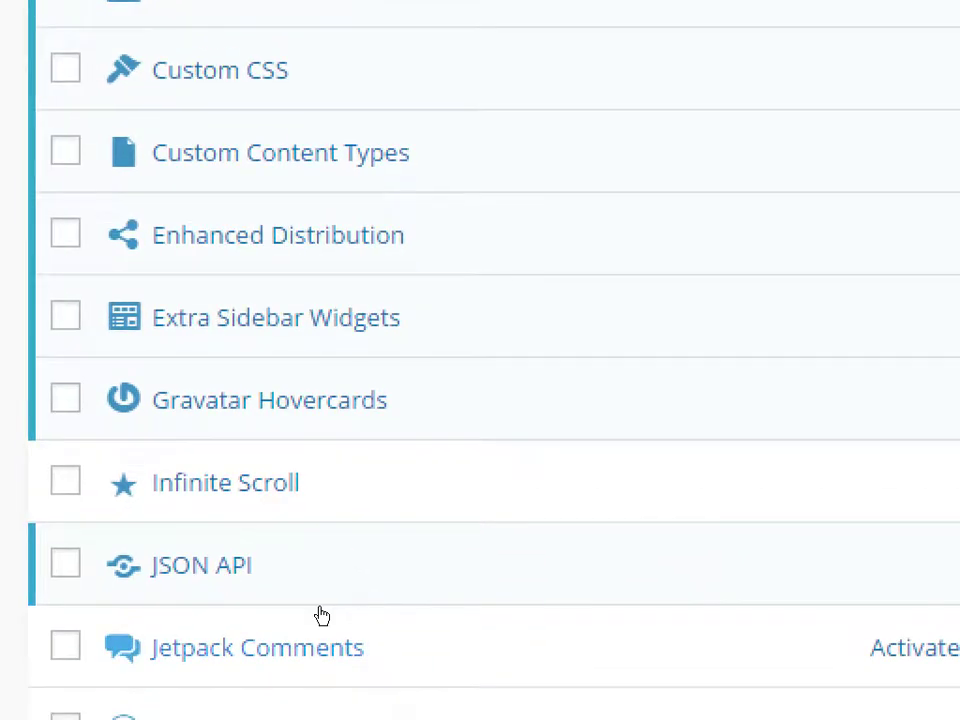
scroll(320, 615, "up", 5)
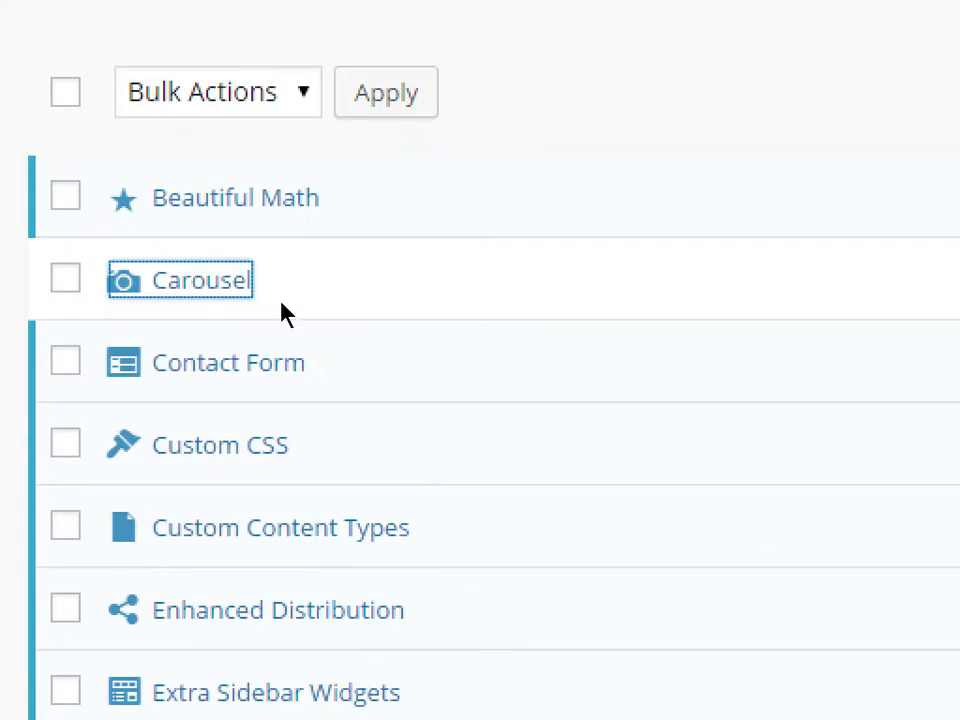
scroll(421, 474, "down", 5)
scroll(405, 515, "down", 2)
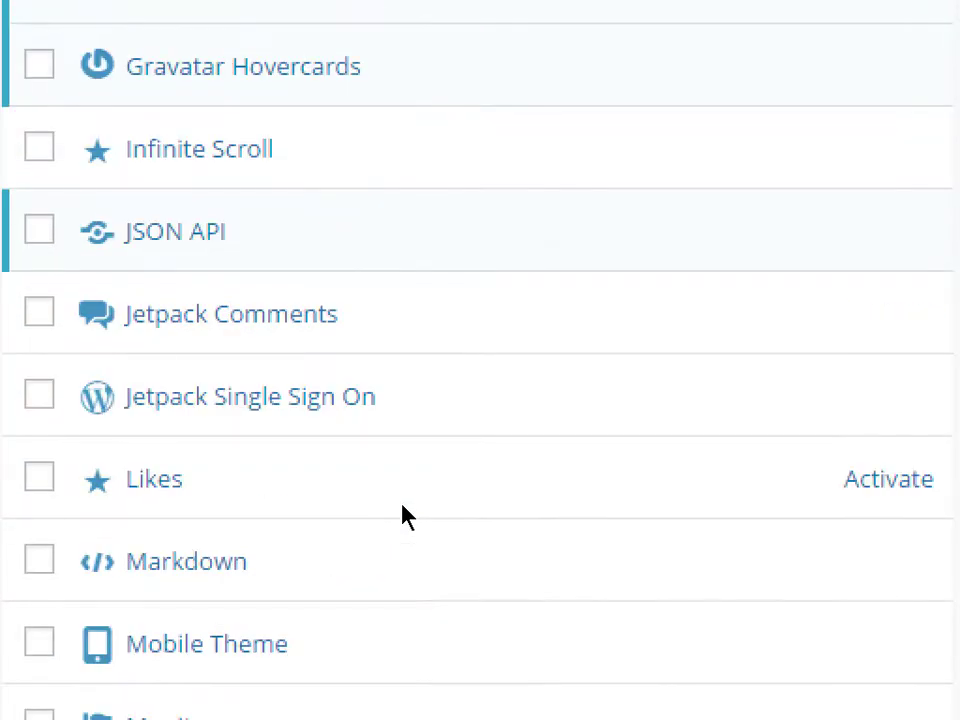
scroll(405, 510, "down", 4)
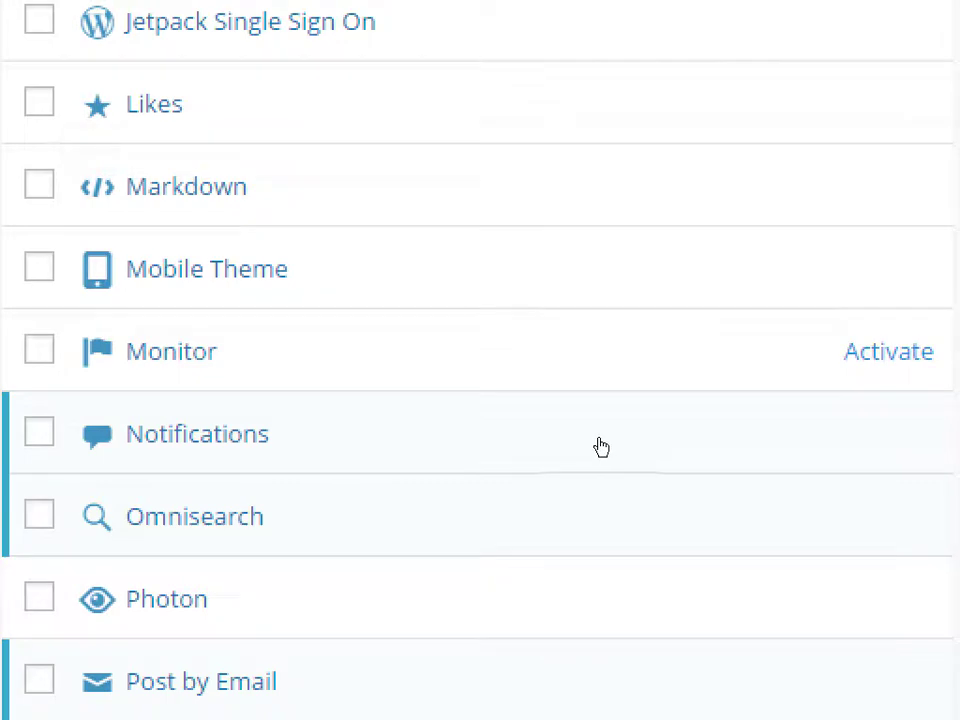
key("Tab")
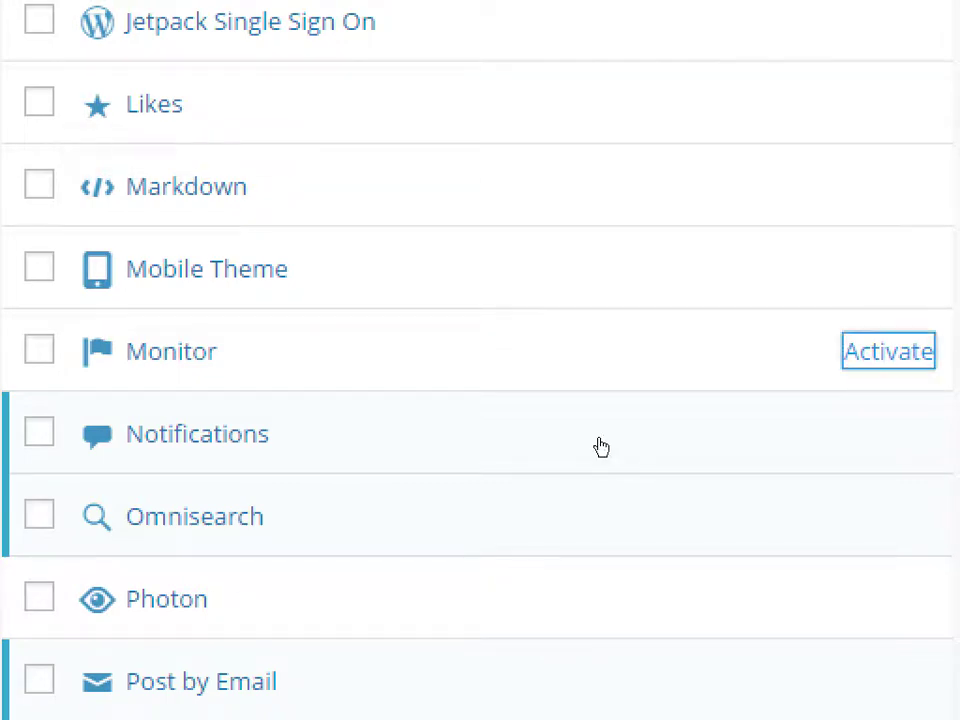
key("Return")
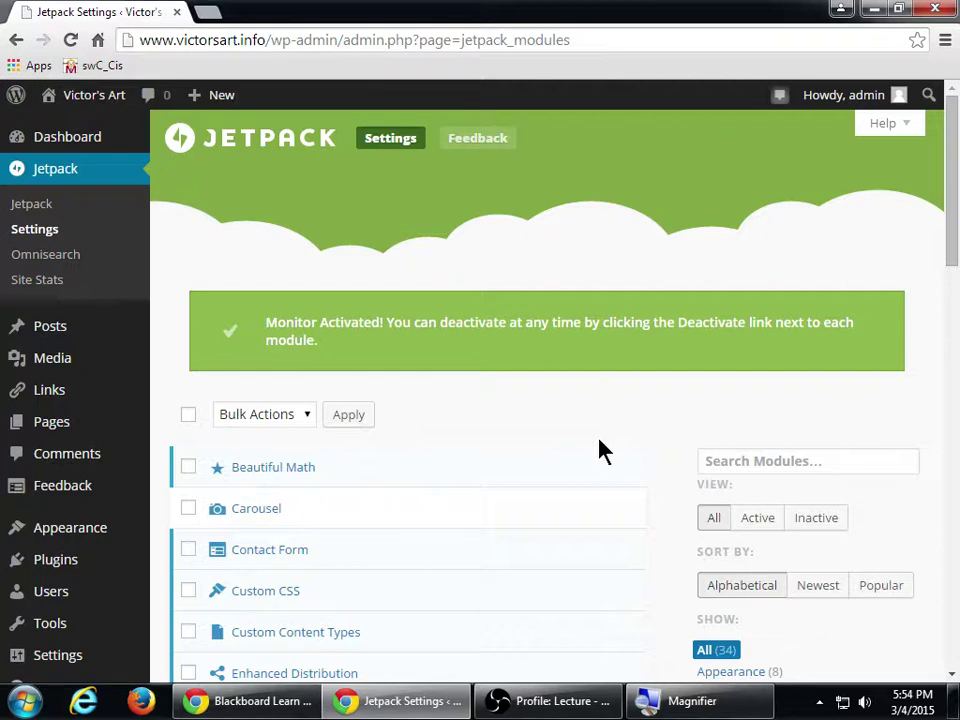
scroll(696, 268, "down", 5)
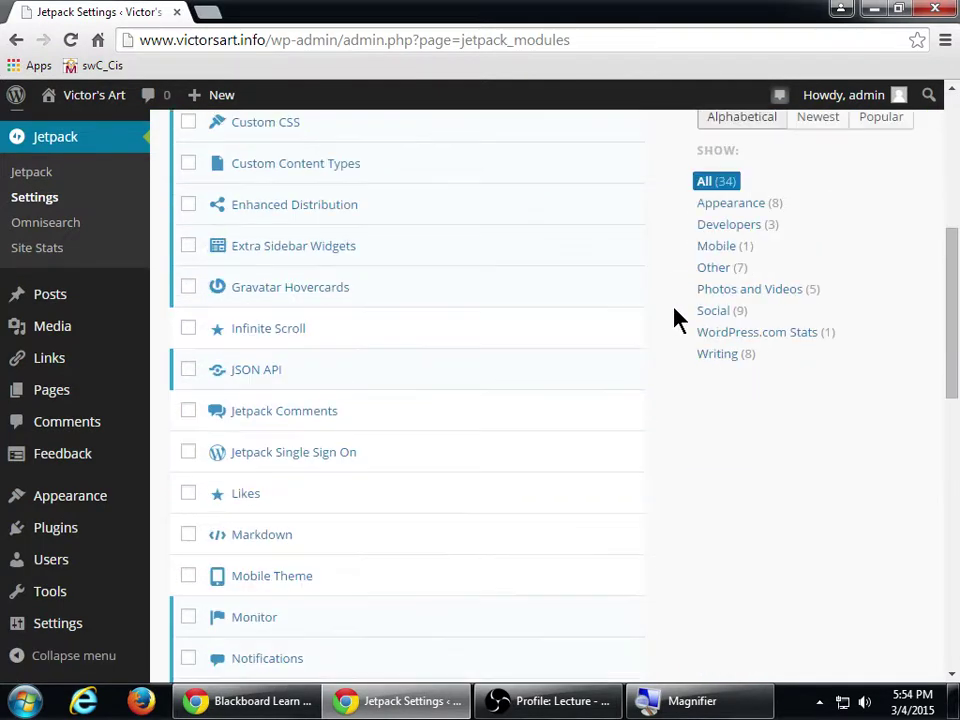
scroll(681, 322, "down", 1)
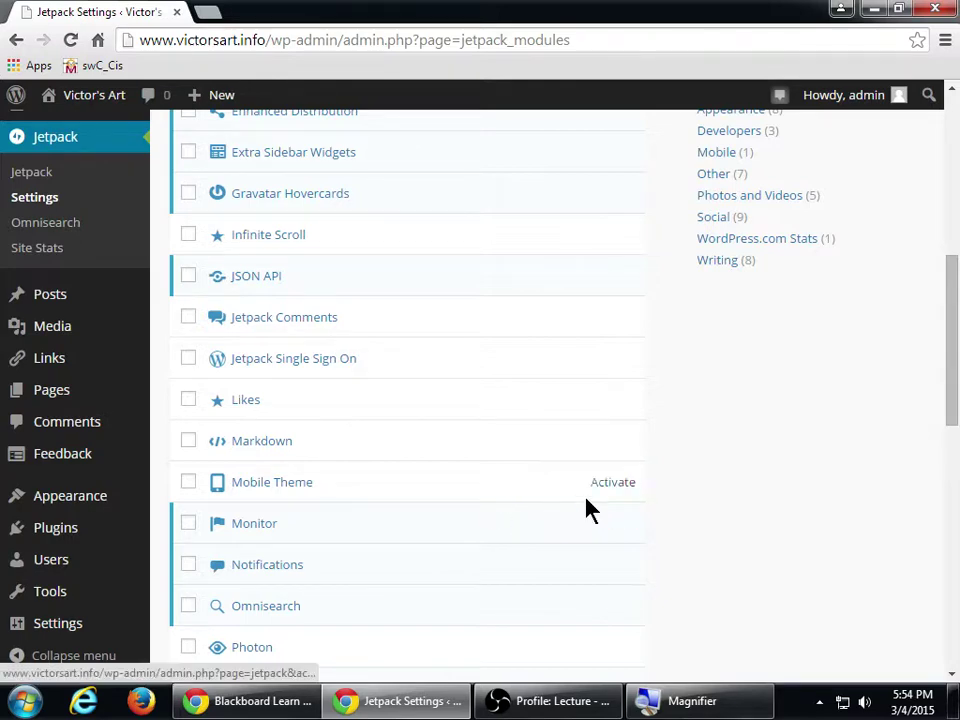
left_click(544, 527)
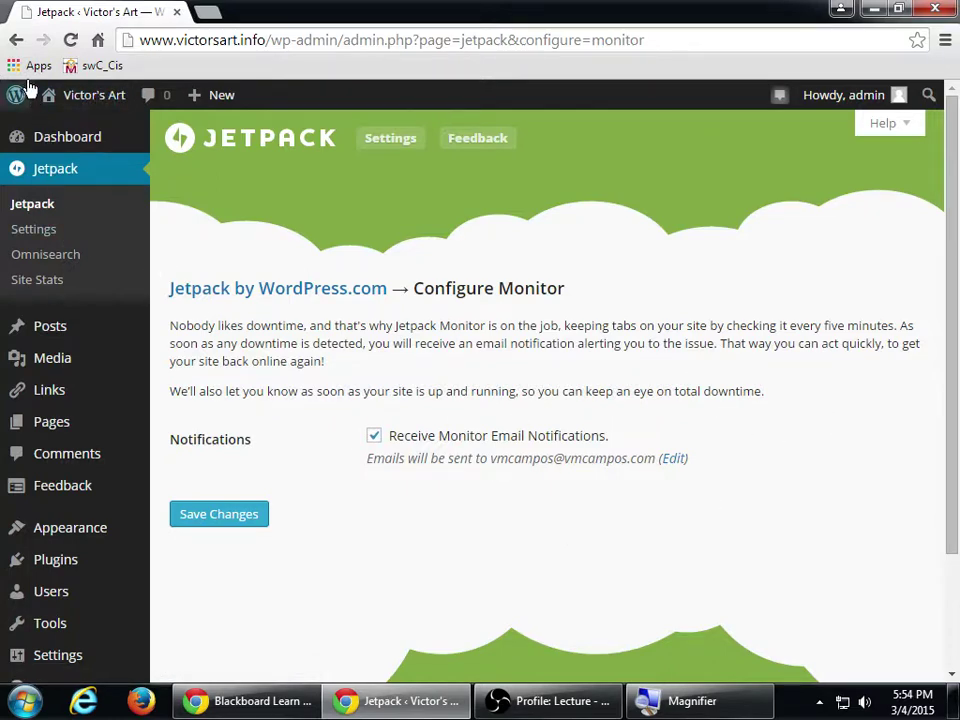
left_click(14, 41)
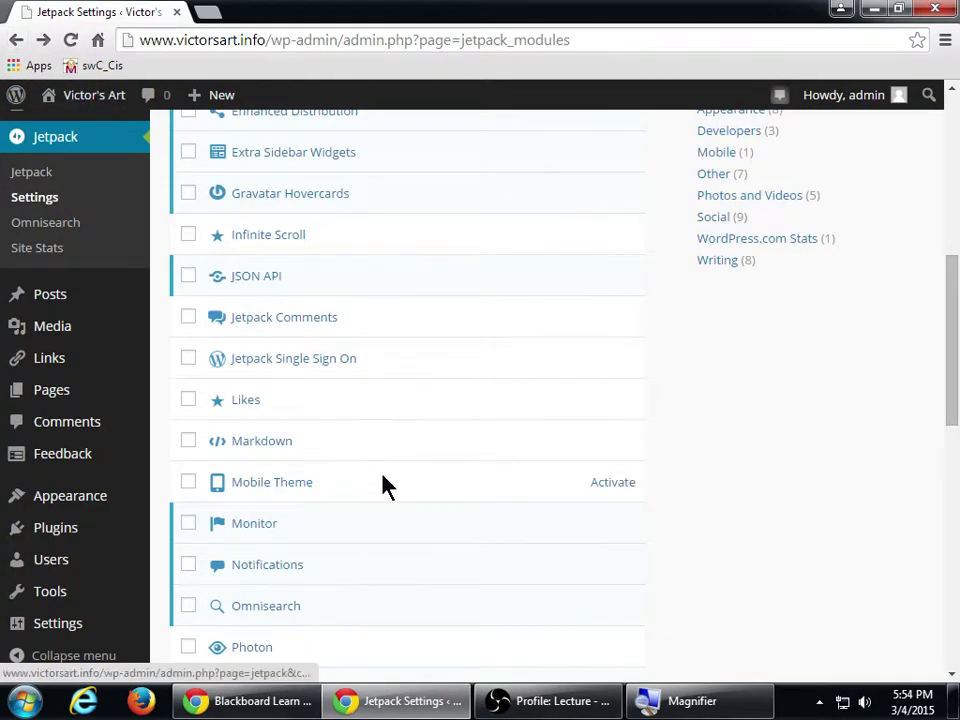
scroll(380, 490, "down", 2)
scroll(379, 491, "down", 1)
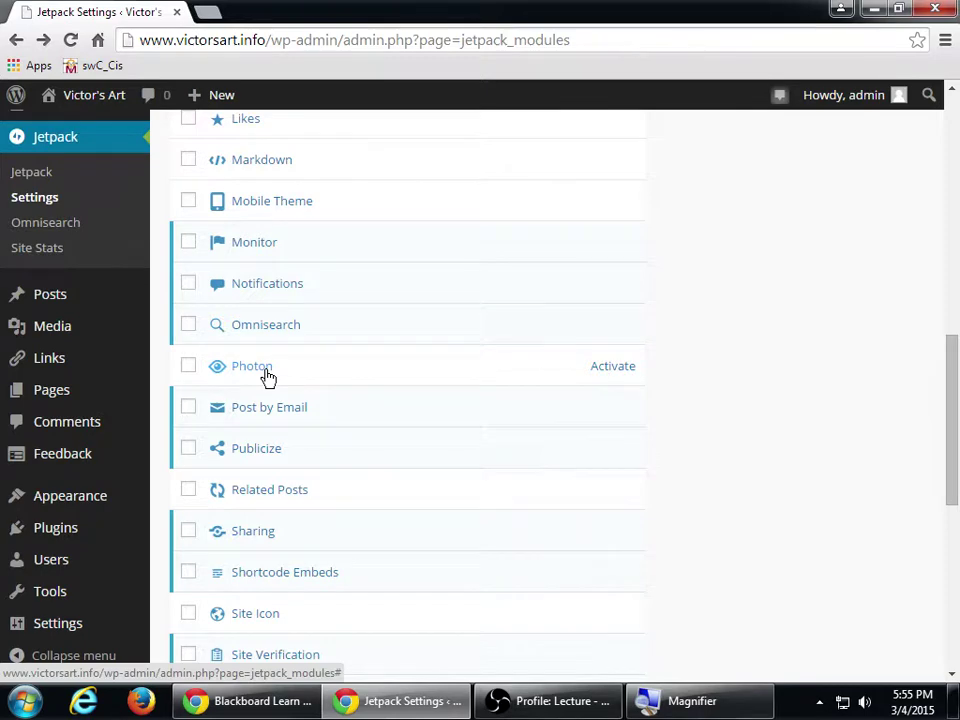
- Activate the Jetpack Photon module
left_click(600, 372)
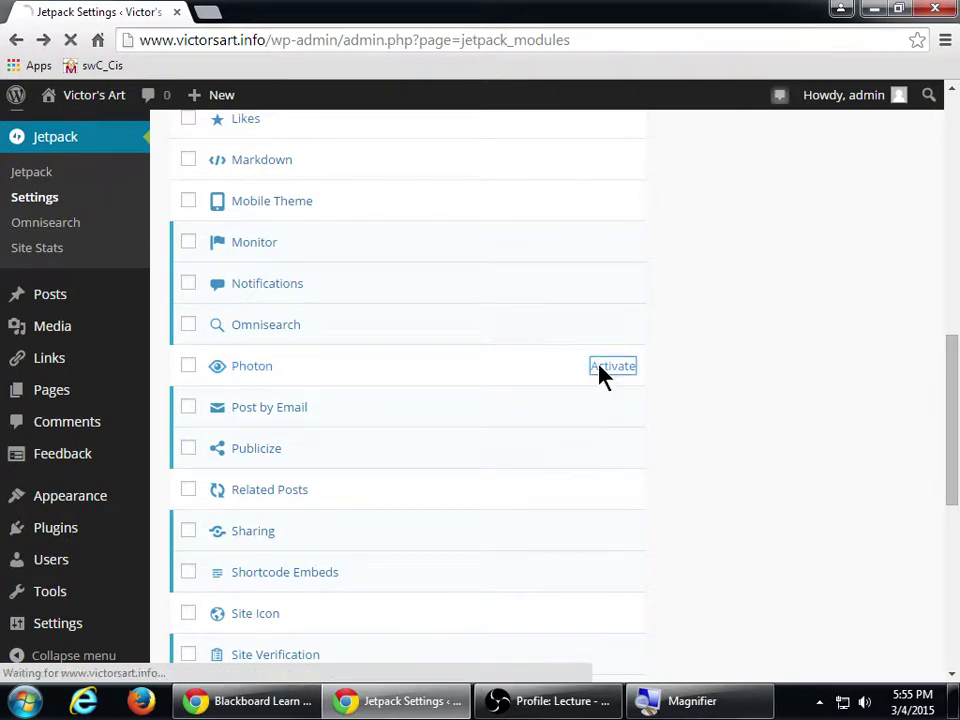
scroll(640, 415, "down", 4)
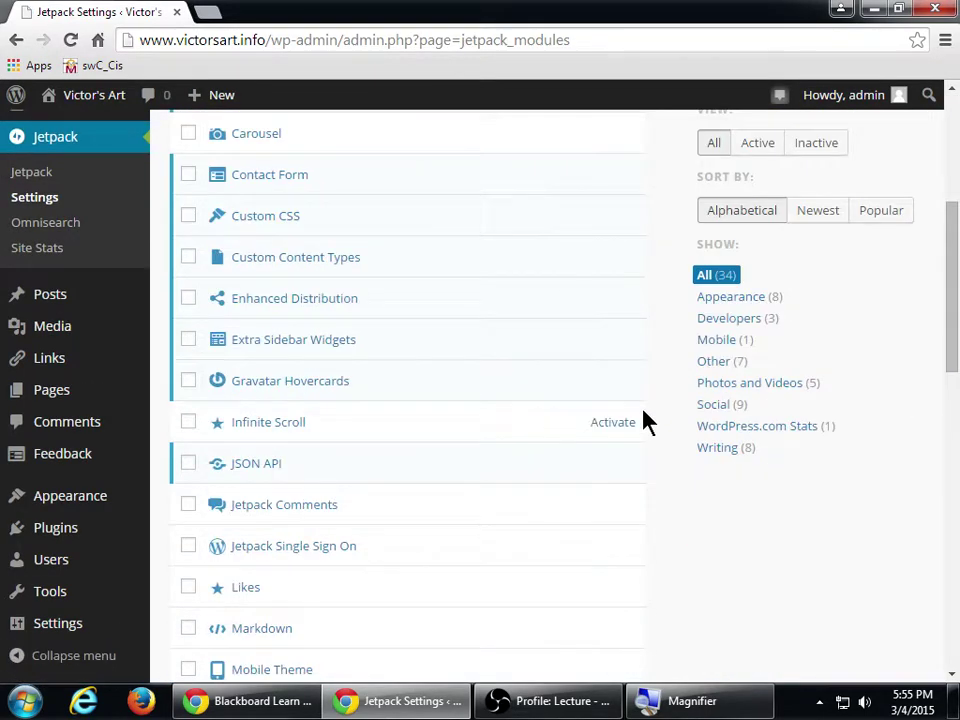
scroll(497, 433, "down", 5)
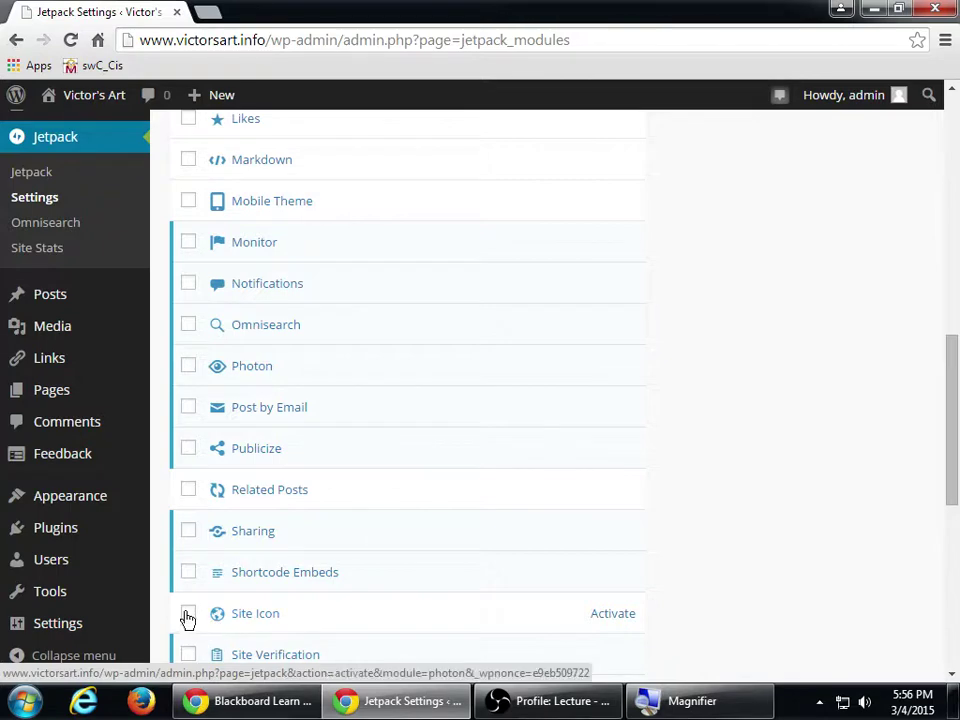
- Tick the Site Icon and Related Posts modules for bulk activation
left_click(187, 614)
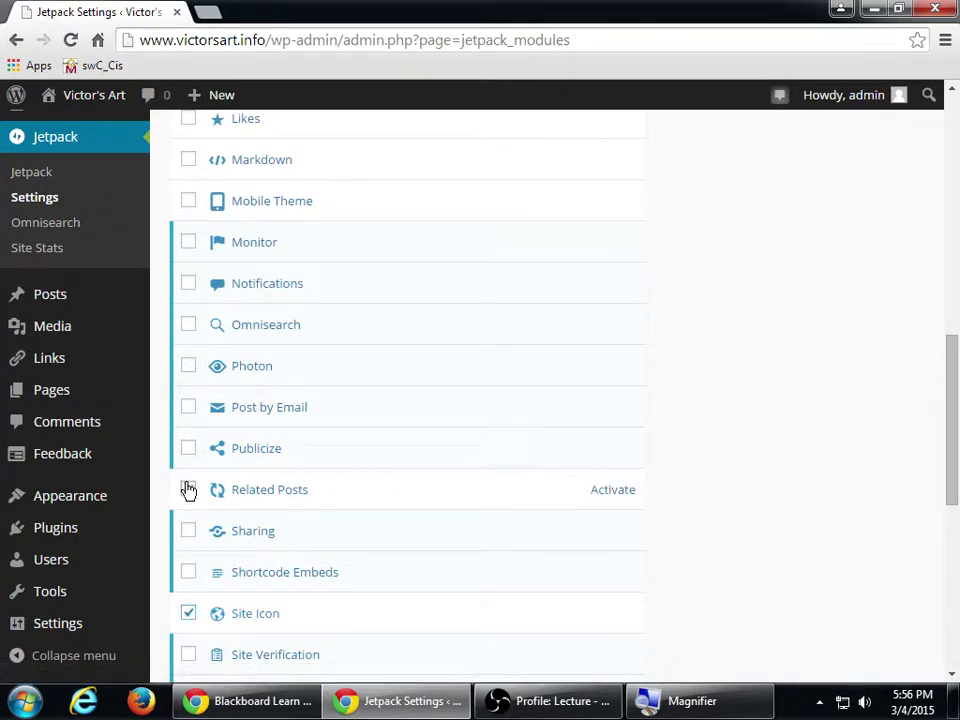
left_click(188, 490)
scroll(212, 557, "up", 3)
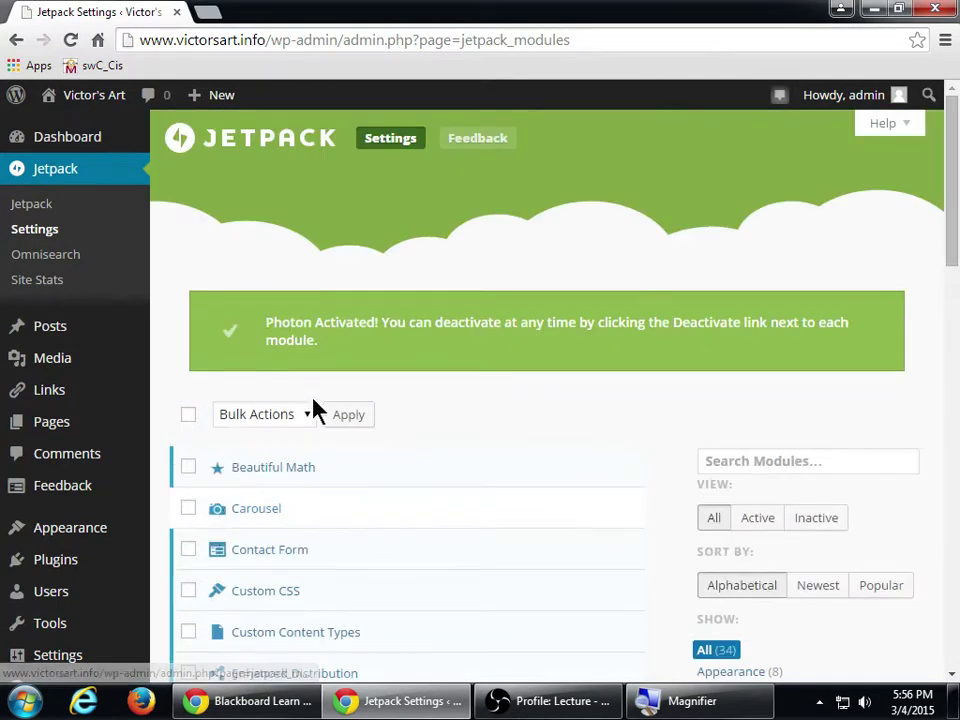
- Apply the Activate bulk action to the ticked modules, then review the updated module list
left_click(310, 424)
left_click(285, 457)
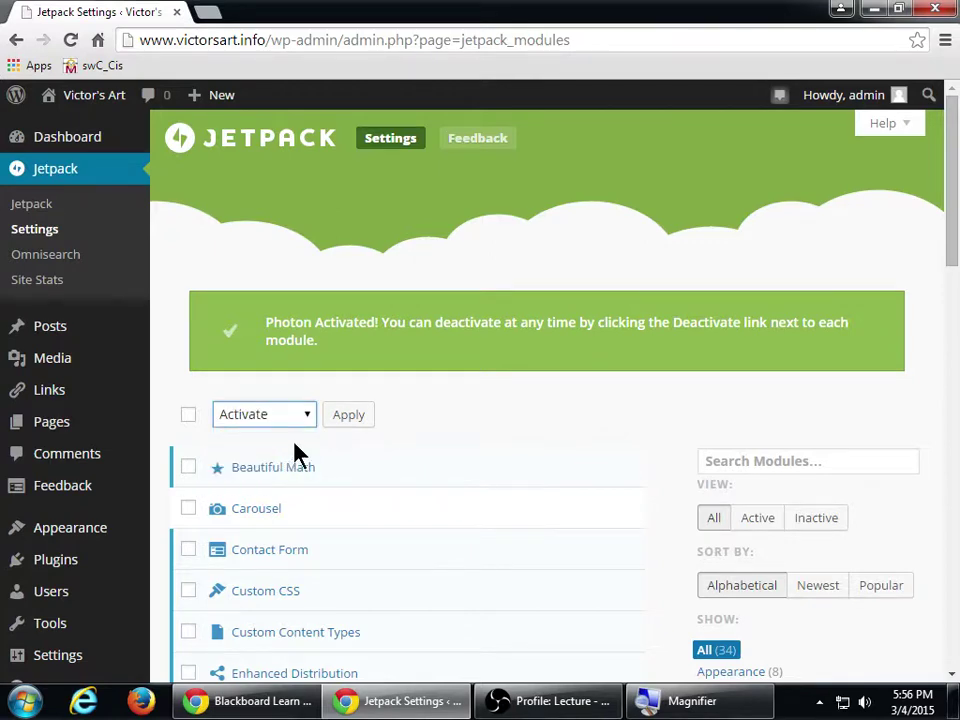
left_click(346, 422)
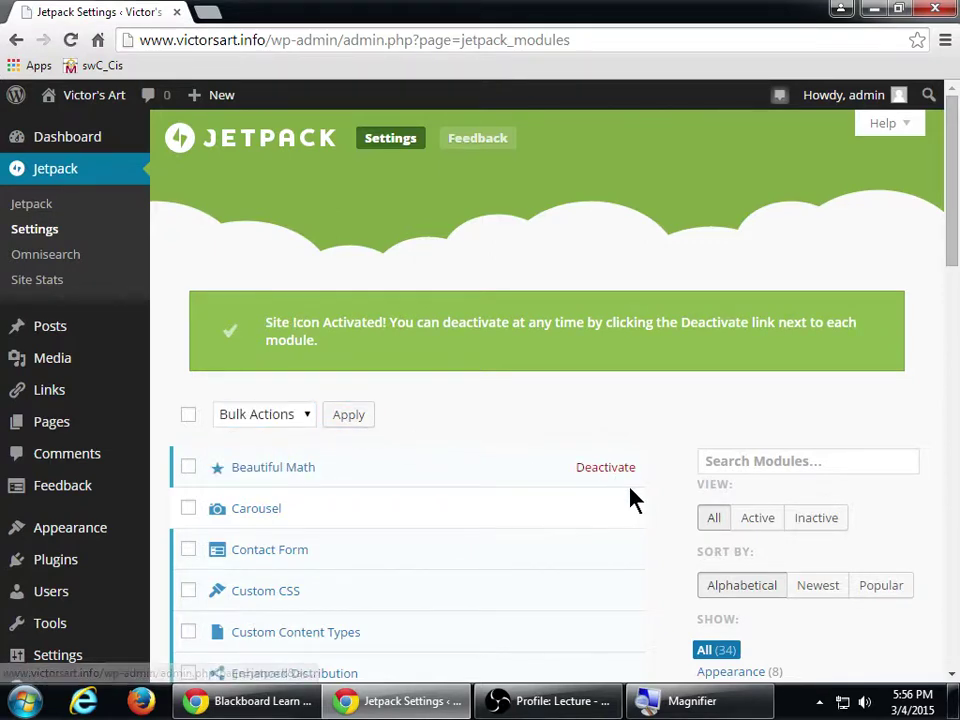
scroll(632, 497, "down", 10)
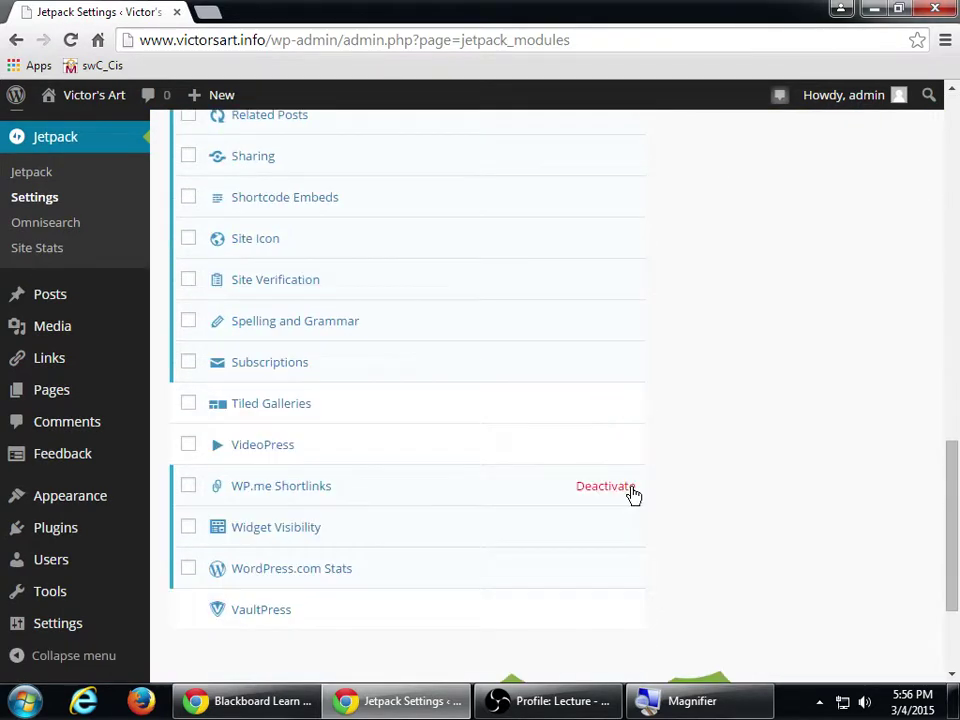
scroll(632, 495, "down", 2)
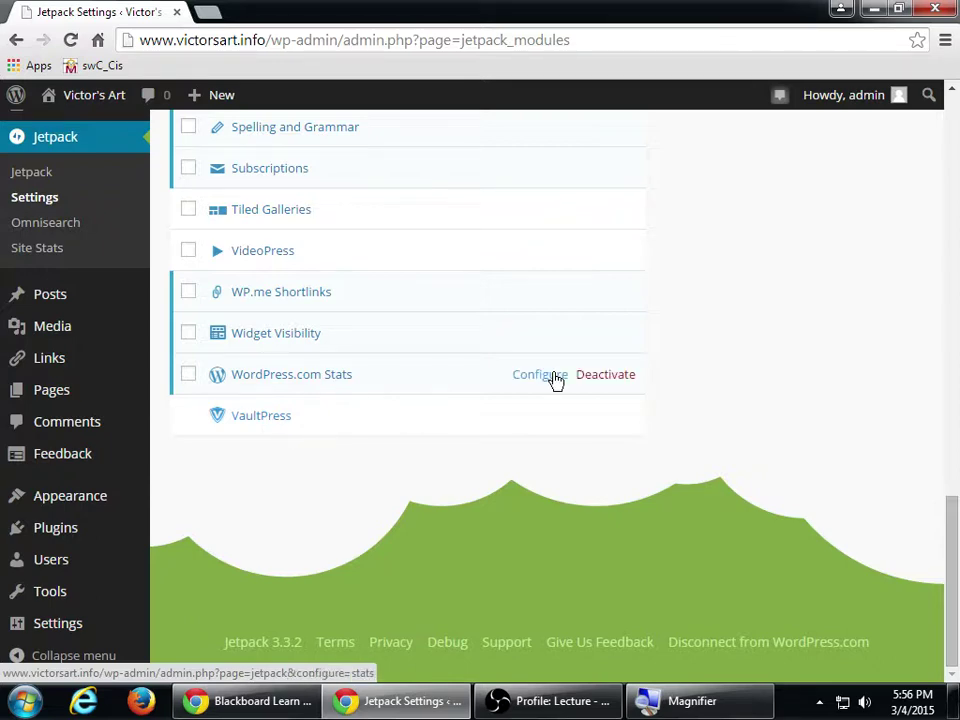
scroll(690, 378, "up", 1)
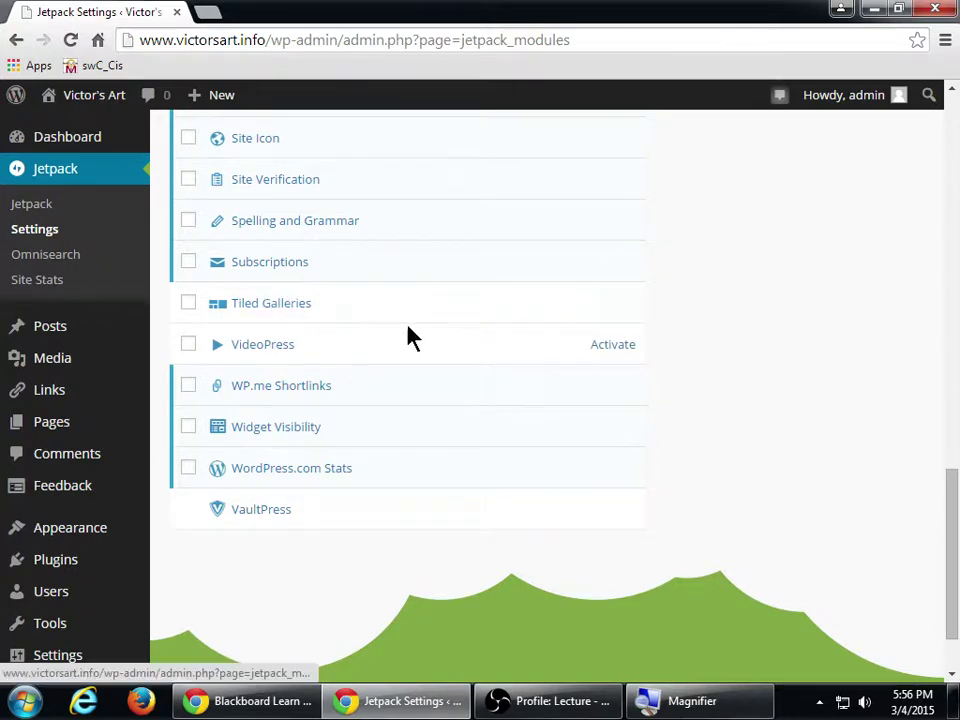
scroll(420, 337, "up", 2)
scroll(350, 426, "up", 2)
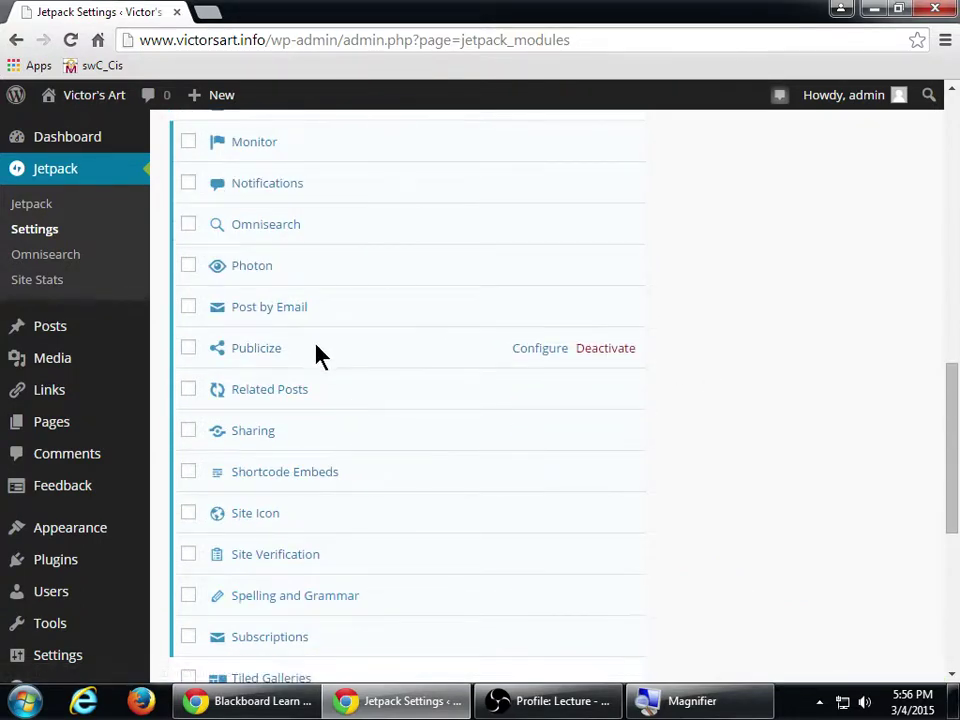
scroll(321, 354, "up", 2)
scroll(320, 355, "up", 3)
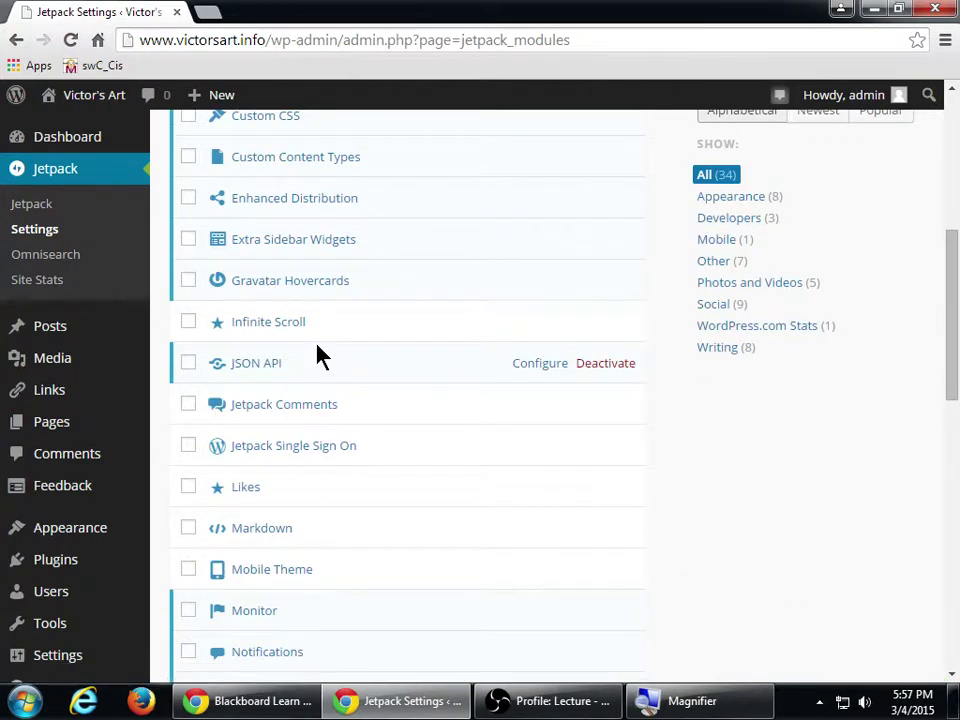
scroll(321, 356, "up", 5)
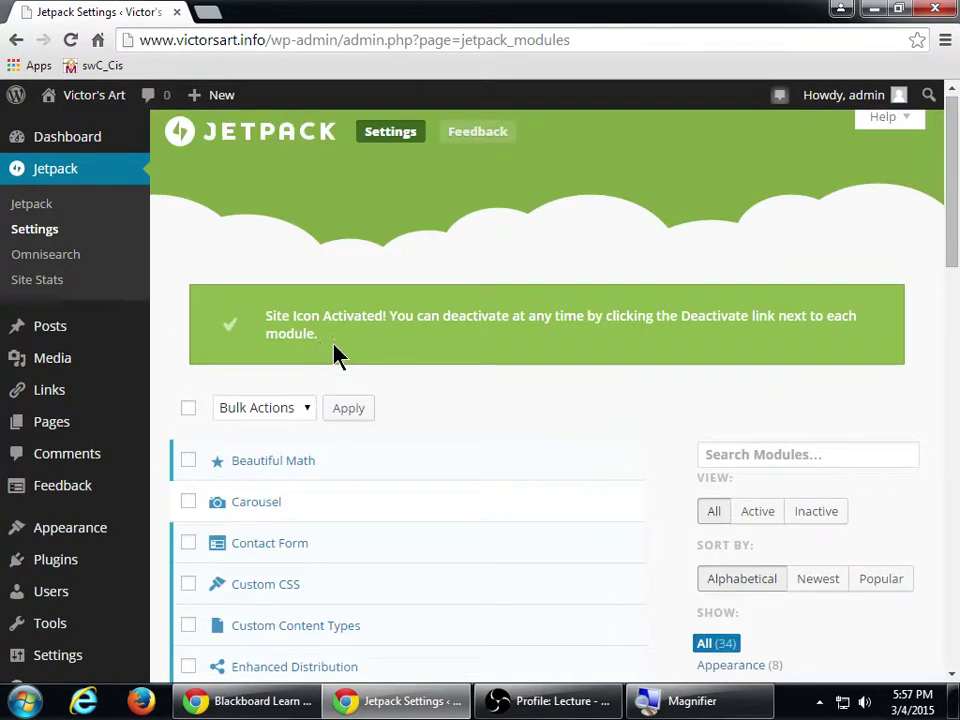
scroll(694, 392, "down", 4)
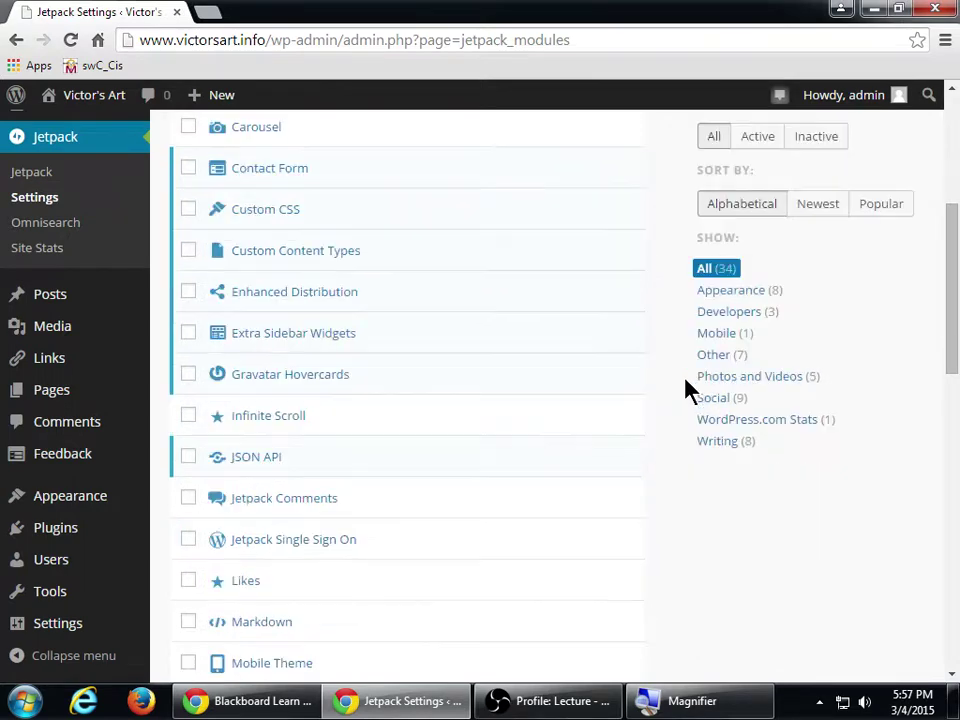
scroll(688, 390, "down", 1)
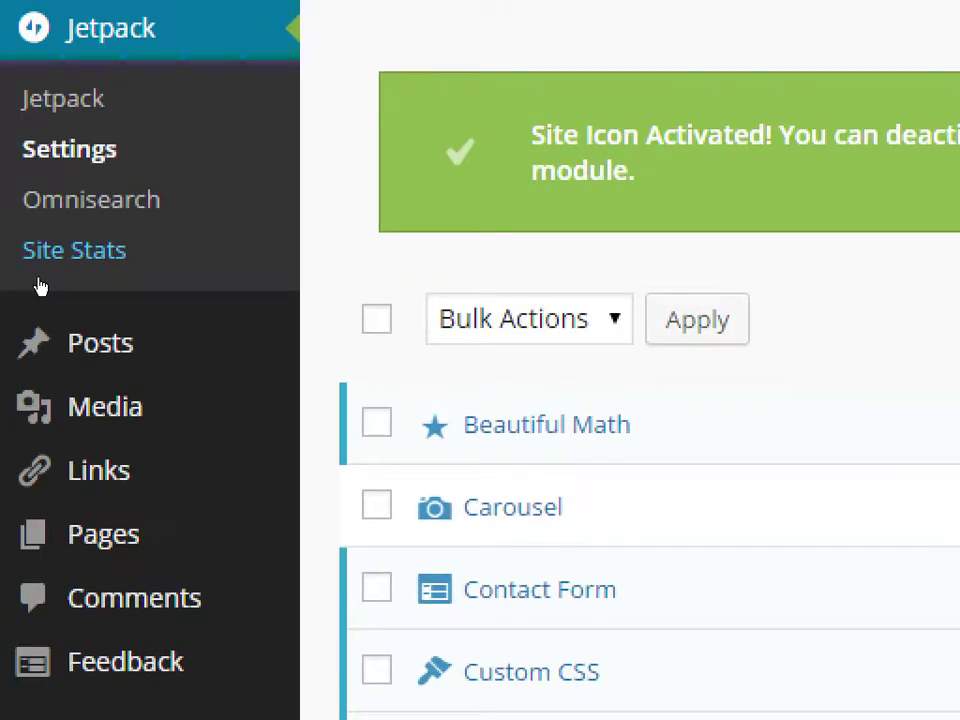
- Open Jetpack's Site Stats page, which says stats will appear within twenty minutes
left_click(38, 280)
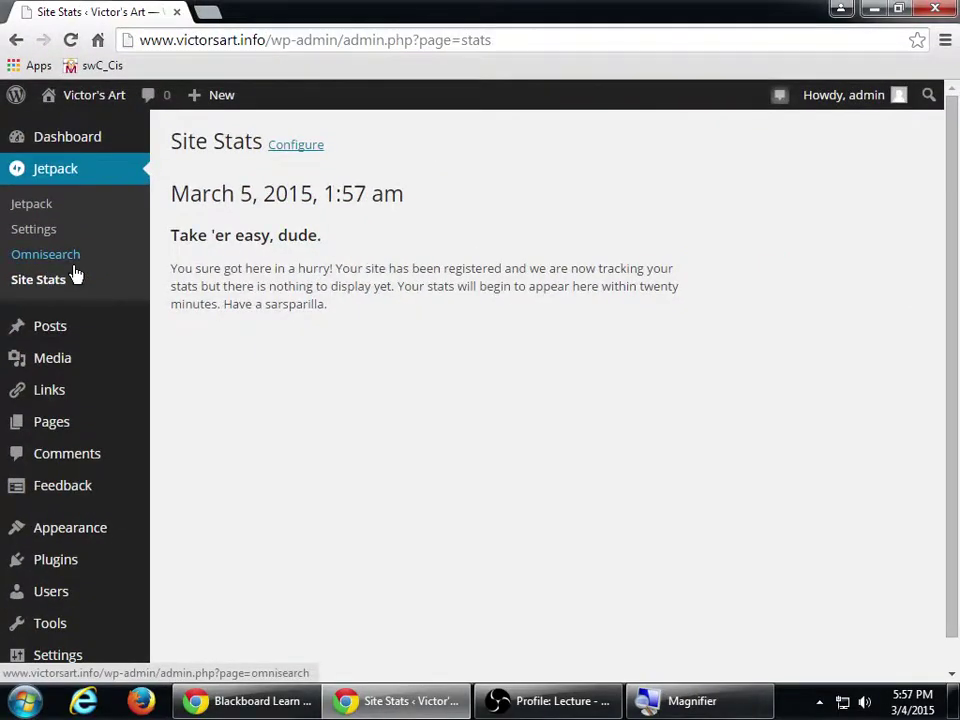
- Return to Jetpack Settings and browse the module list, from Beautiful Math to Custom Content Types
left_click(46, 233)
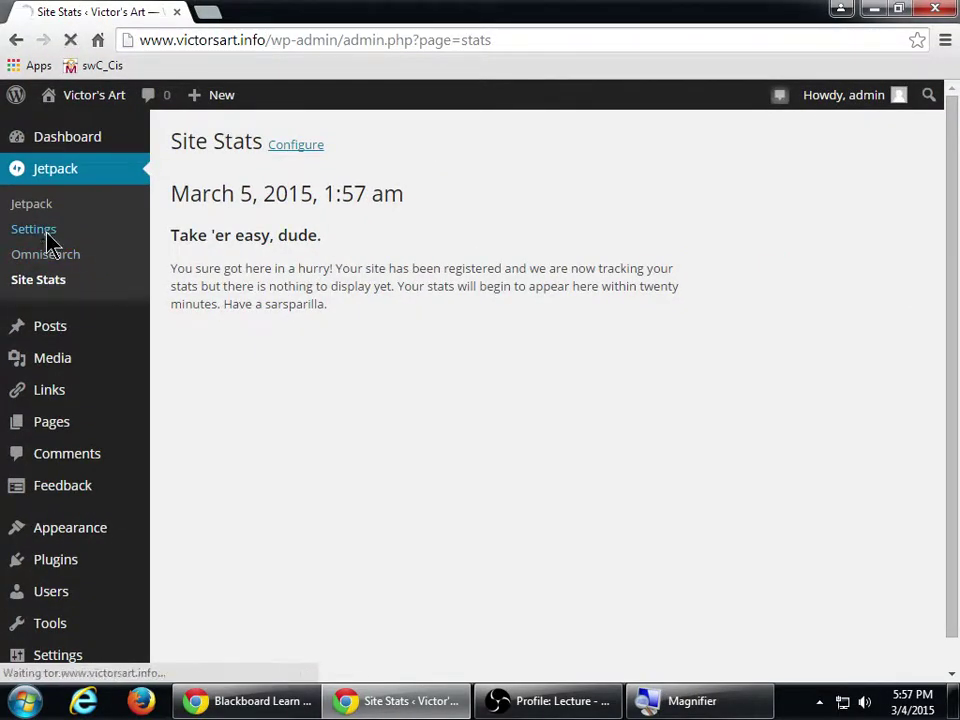
scroll(501, 493, "down", 5)
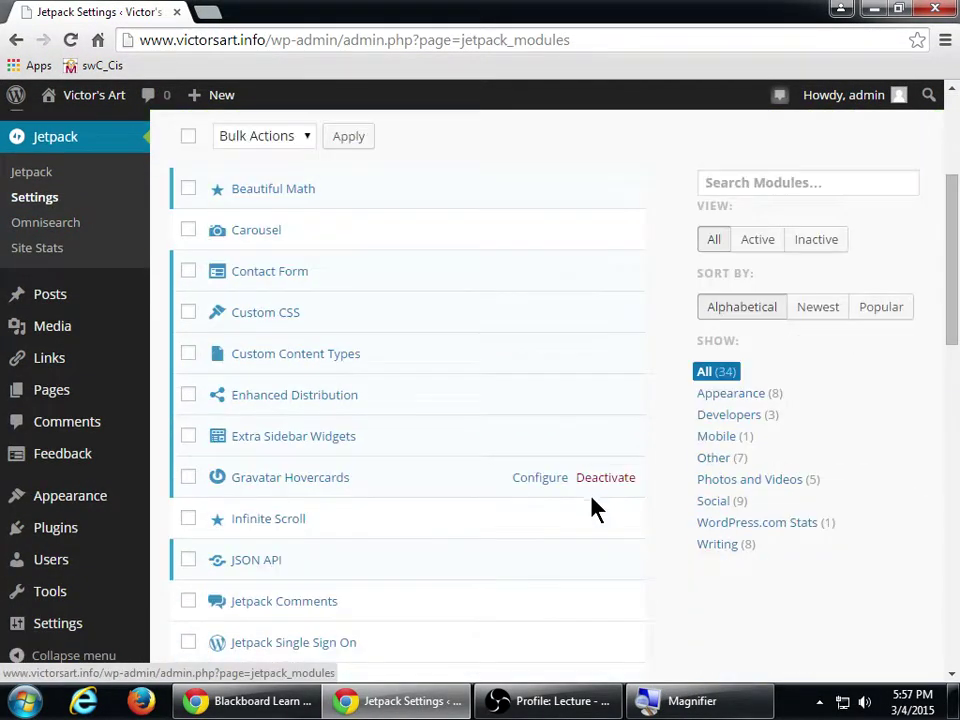
scroll(673, 540, "down", 8)
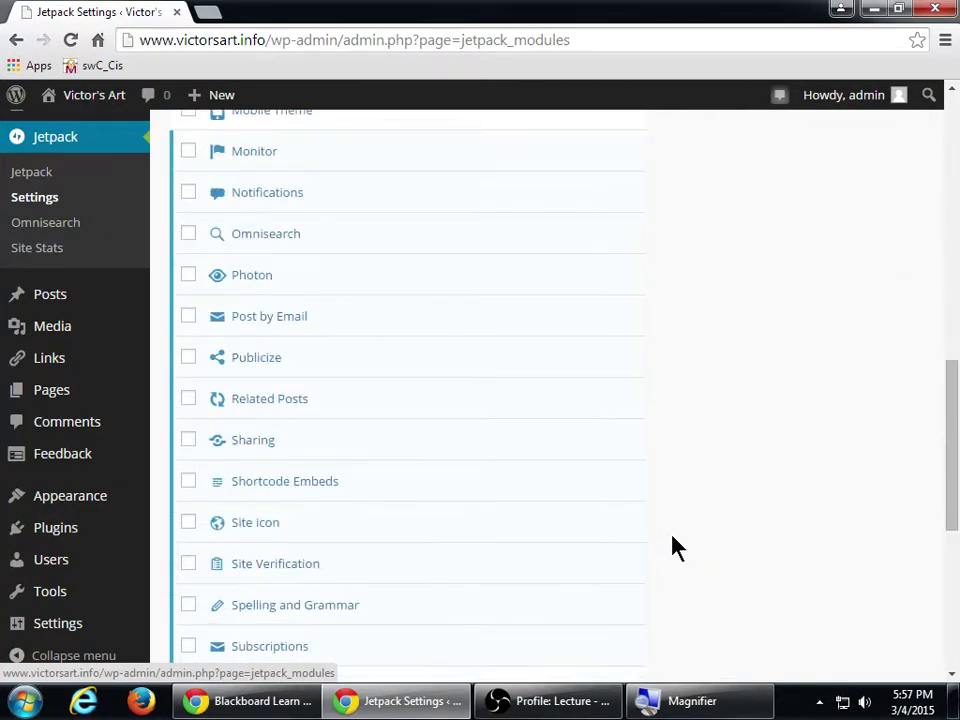
scroll(673, 547, "up", 12)
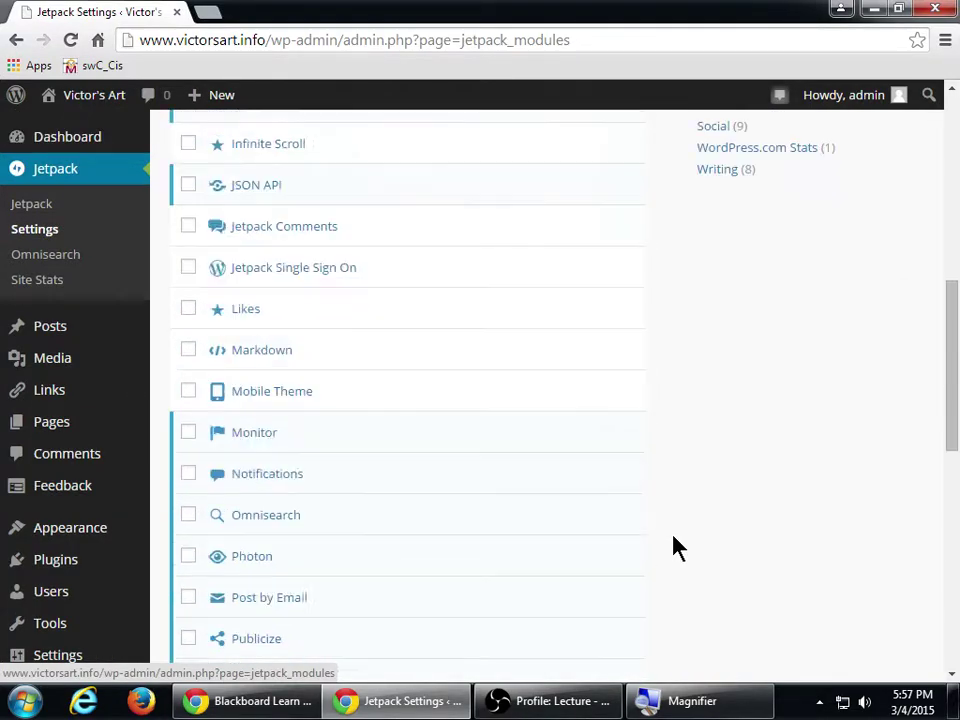
mouse_move(591, 480)
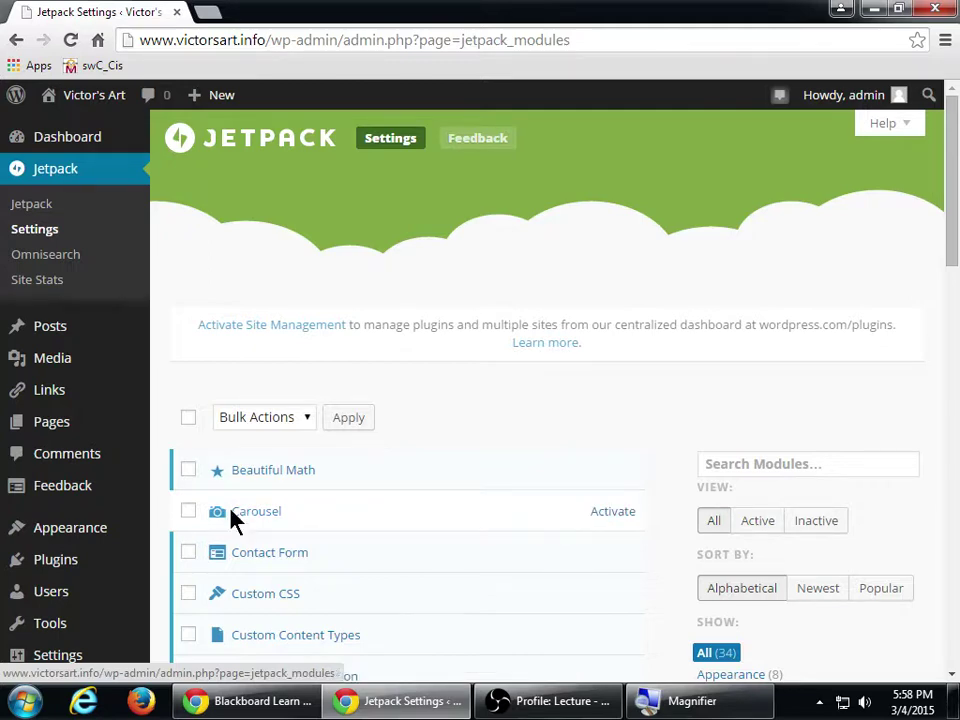
mouse_move(75, 566)
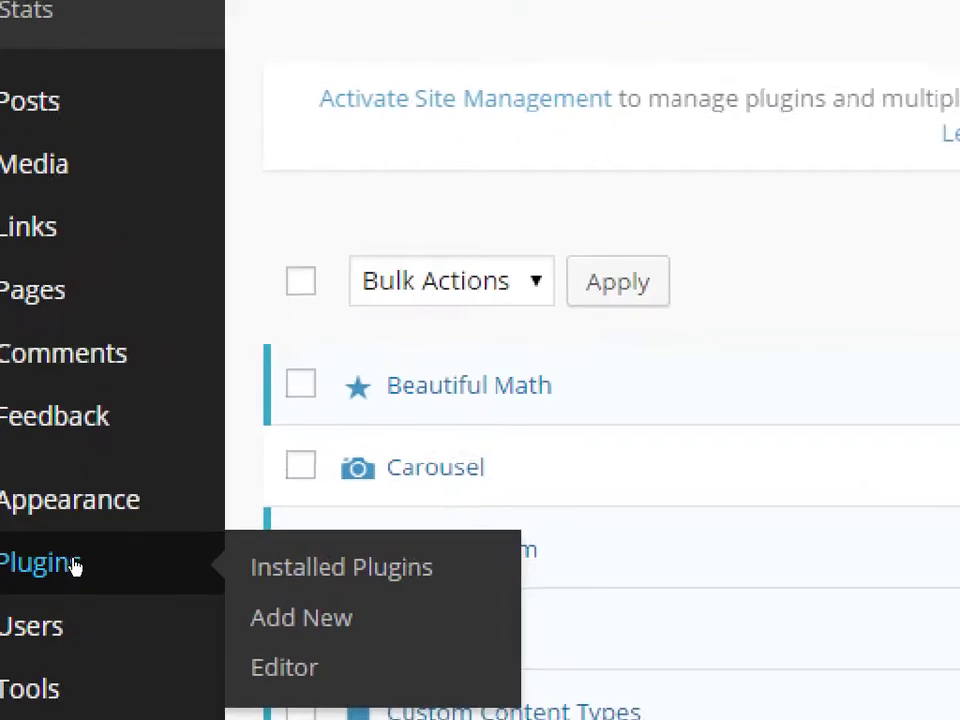
- Select Add New from the Plugins submenu
key("Tab")
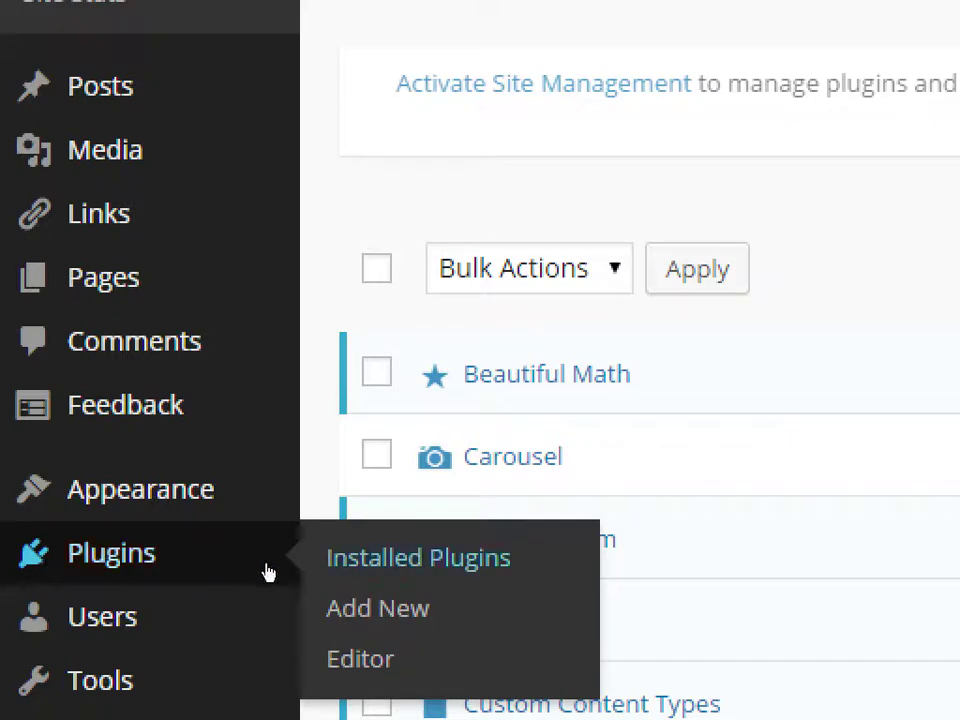
key("Tab")
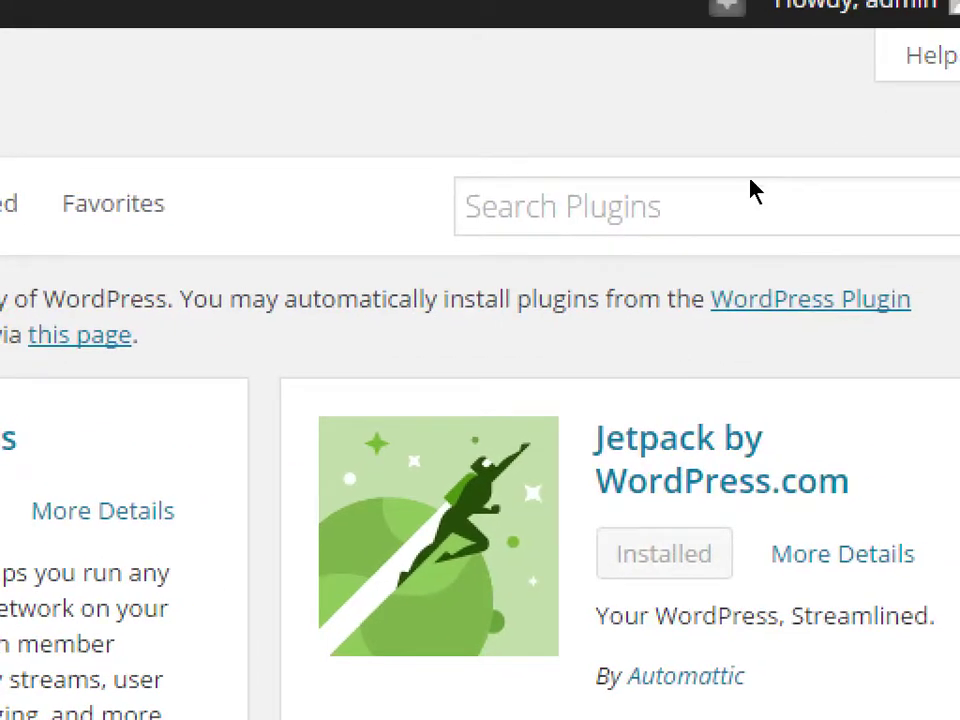
- Search the plugin directory for 'duplicator', listing the Duplicator plugin first
left_click(771, 195)
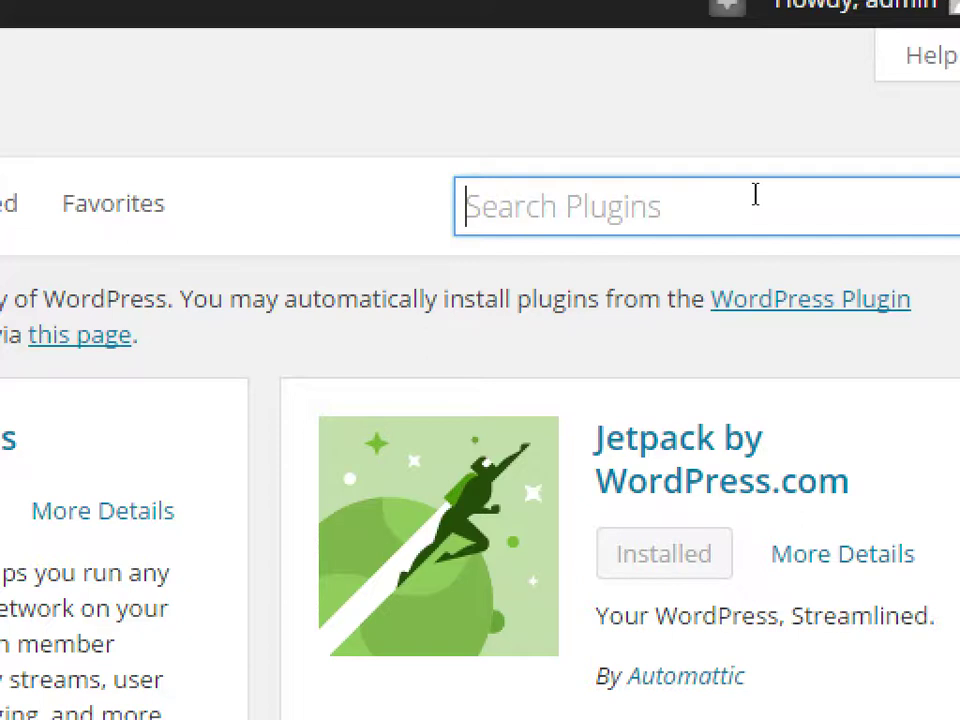
type("duplicator")
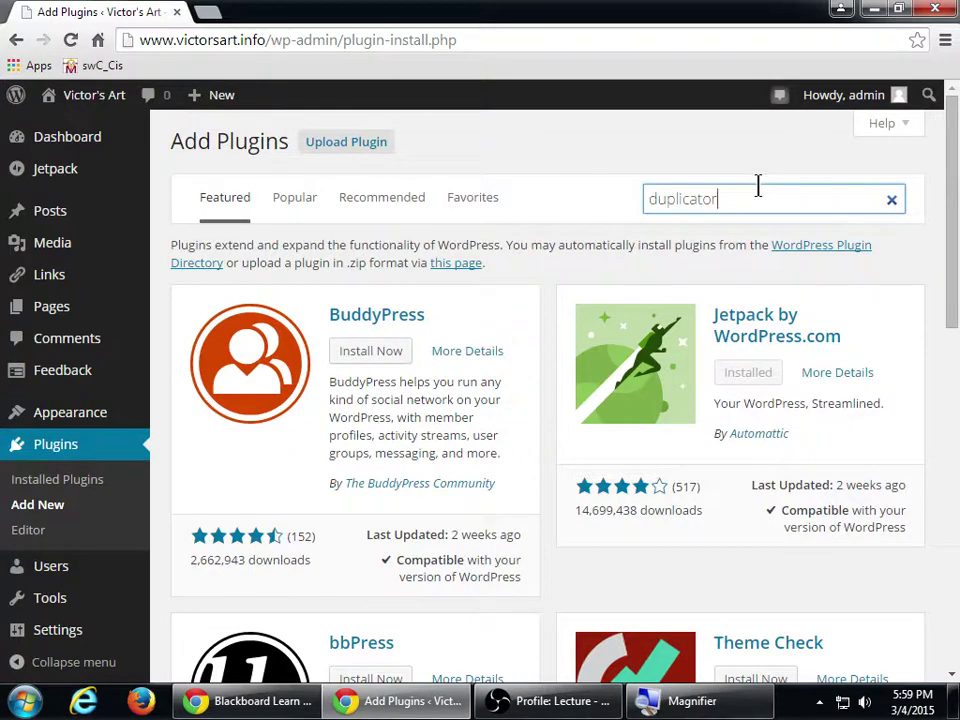
key("Return")
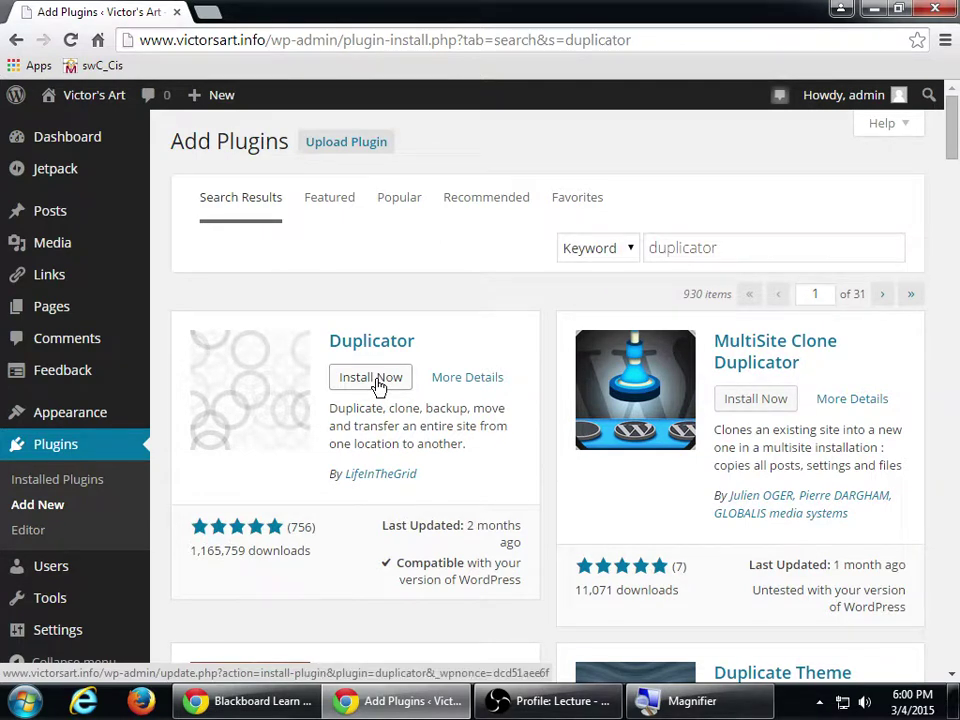
- Install Duplicator 0.5.12 from its card and confirm the installation
left_click(378, 386)
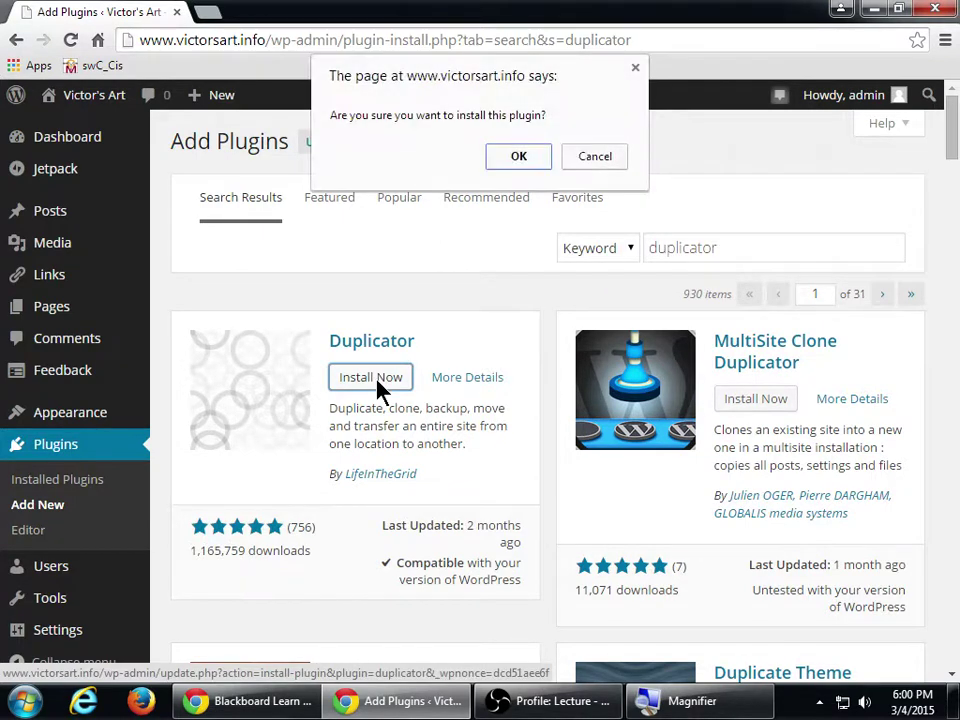
left_click(514, 166)
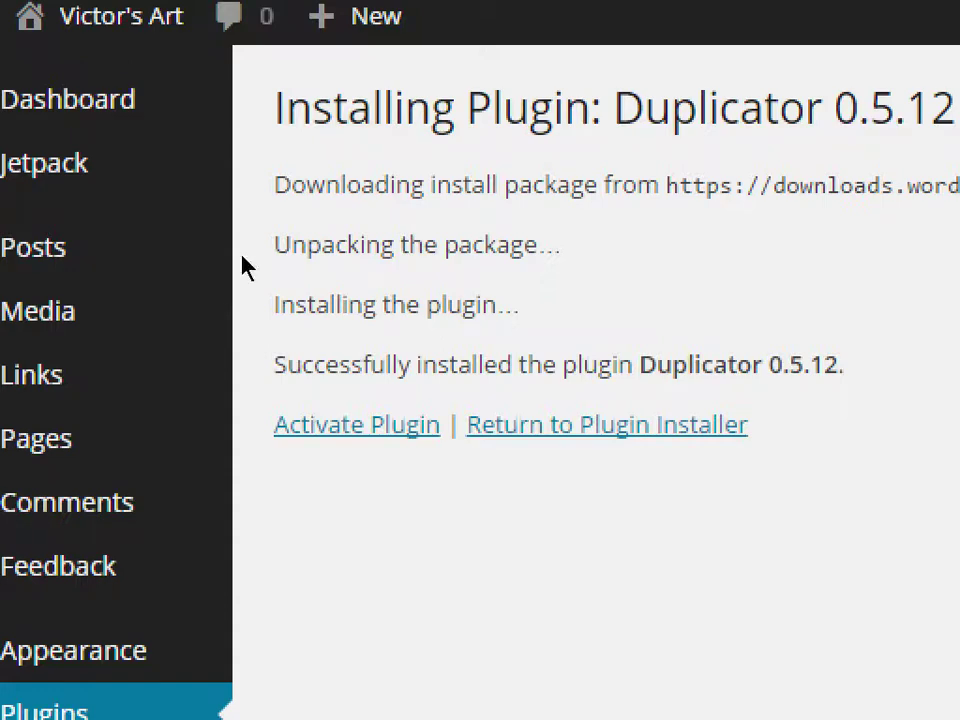
- Activate Duplicator, adding its Packages, Settings, Tools, Help and About admin pages
left_click(357, 424)
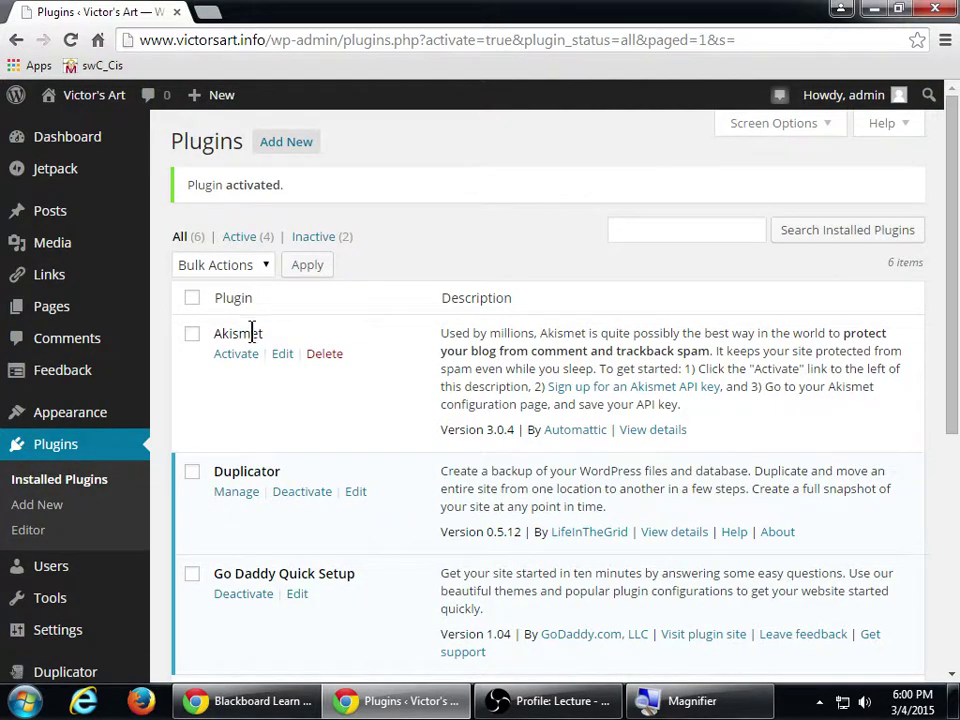
scroll(245, 332, "down", 5)
mouse_move(122, 621)
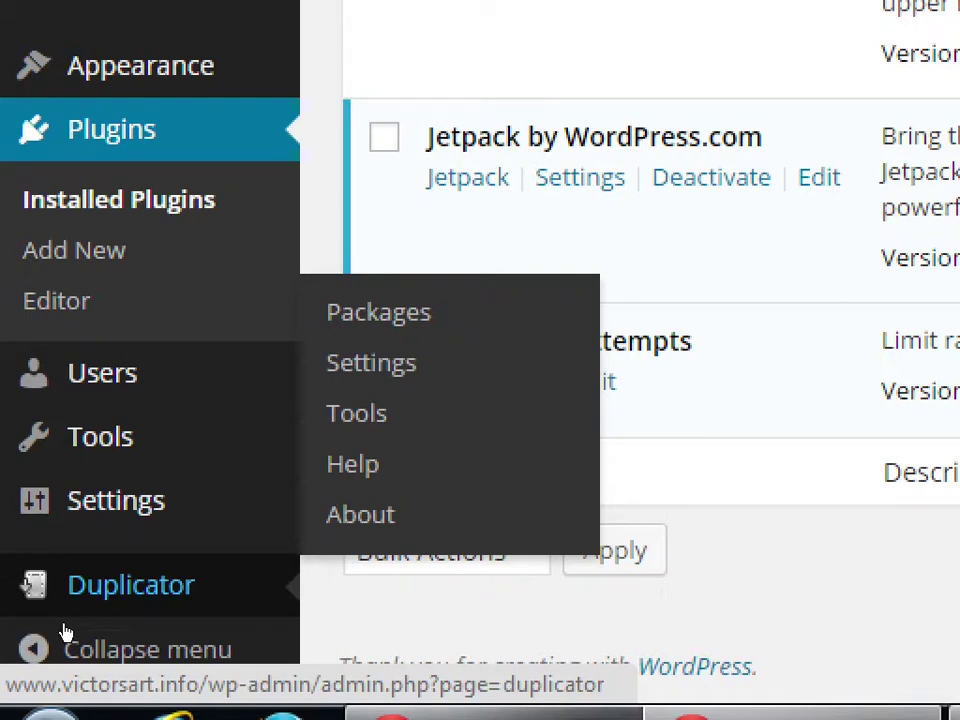
- Open Duplicator and start a new package named 20150305_victorsart
left_click(62, 626)
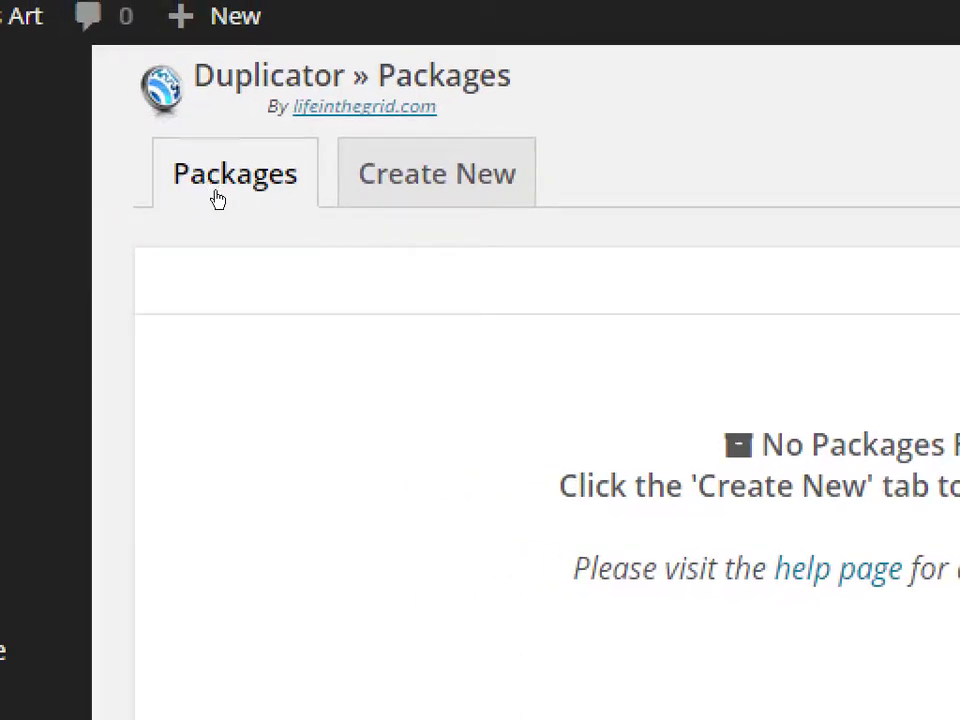
left_click(334, 186)
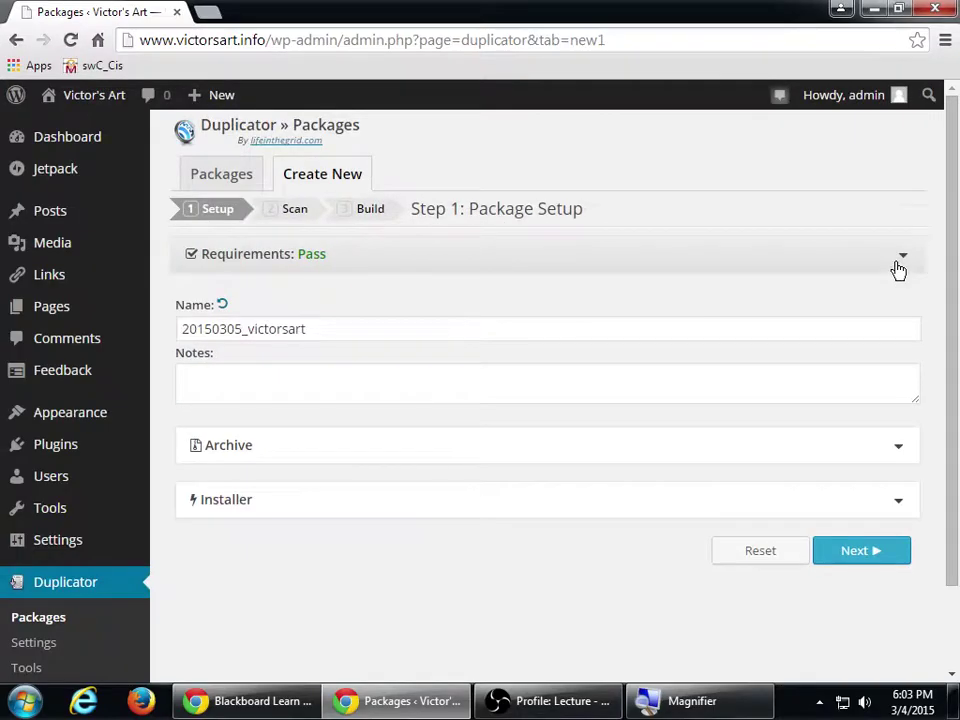
- Review the requirements checks and enter package notes 'Basic site backup. Before installing eCommerce.'
left_click(845, 328)
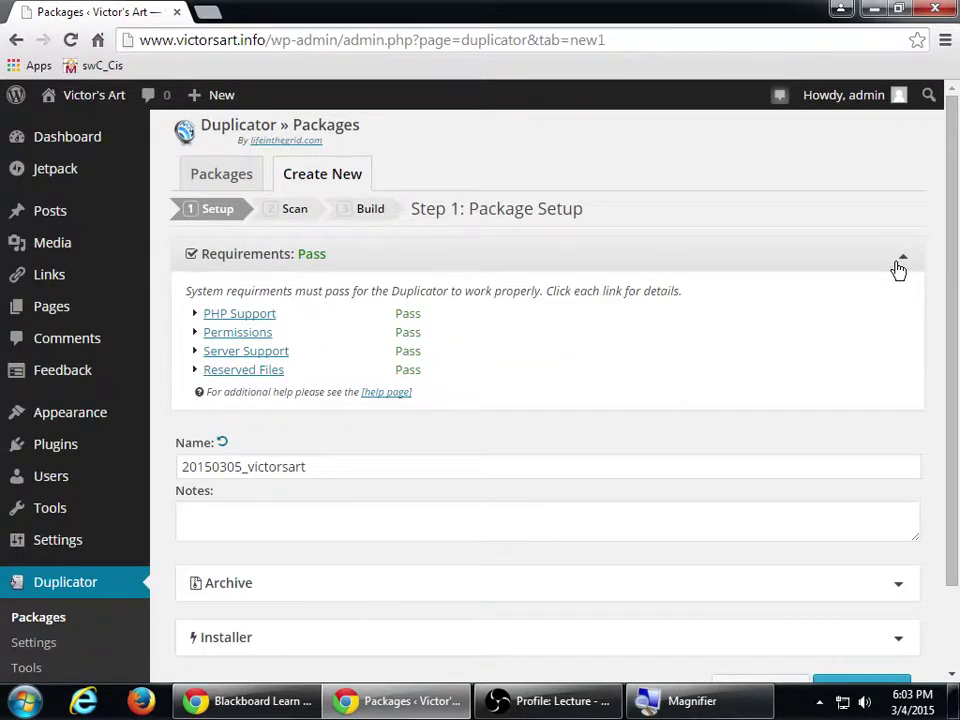
left_click(899, 265)
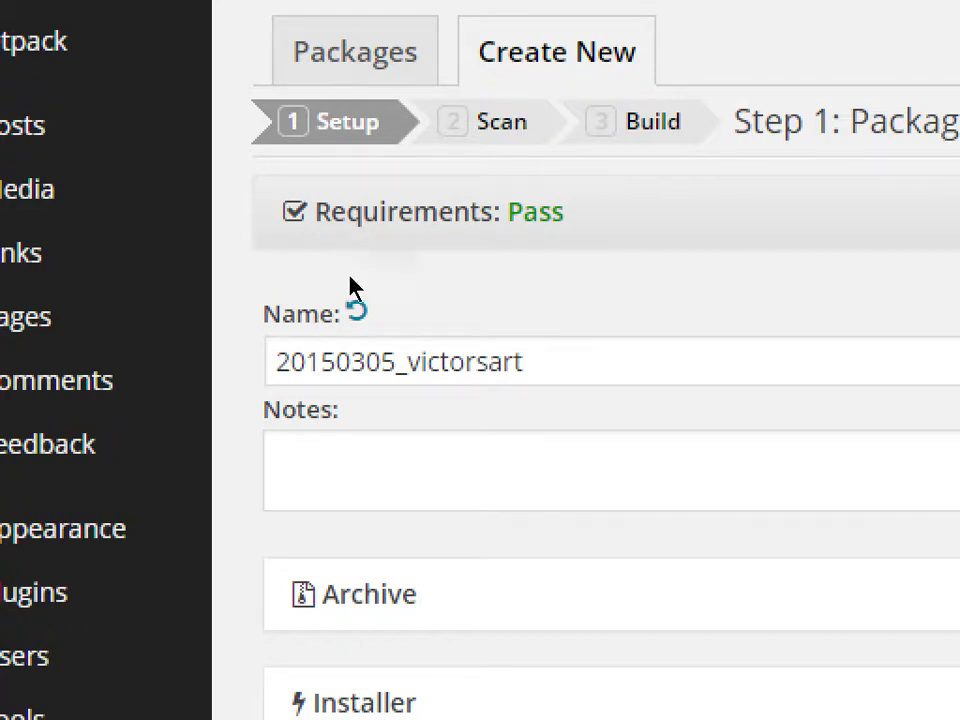
left_click(288, 386)
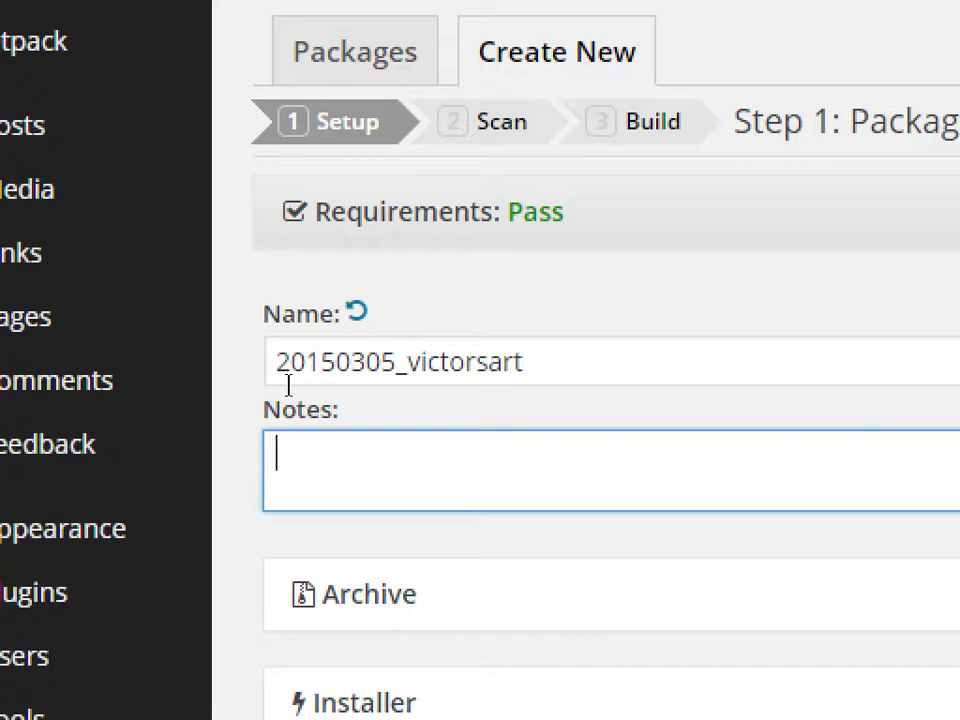
type("Basic site ")
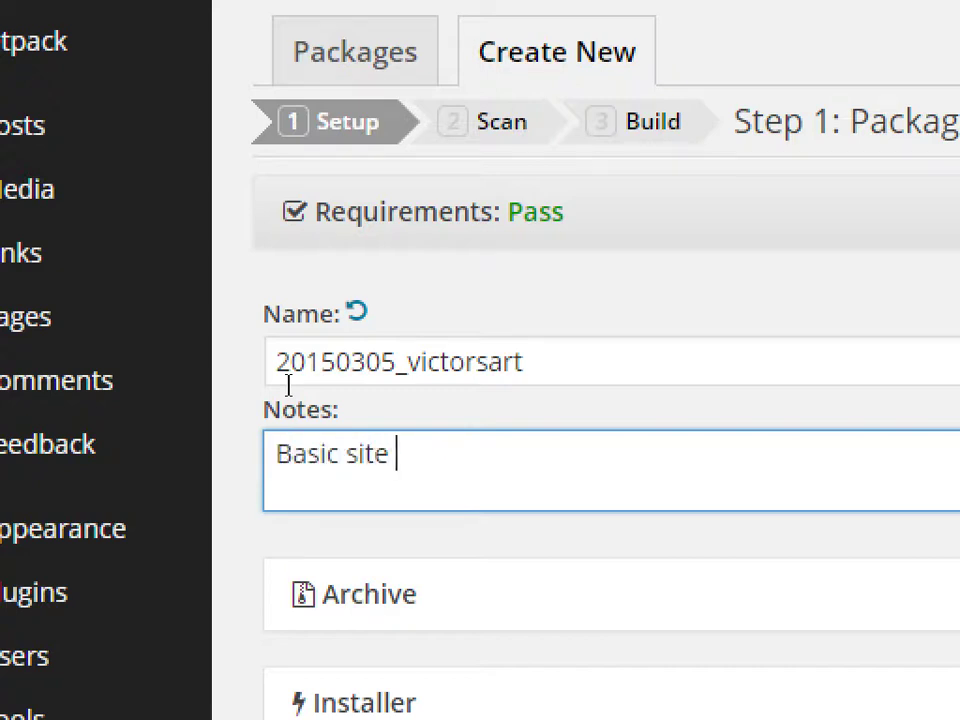
type("backup. B")
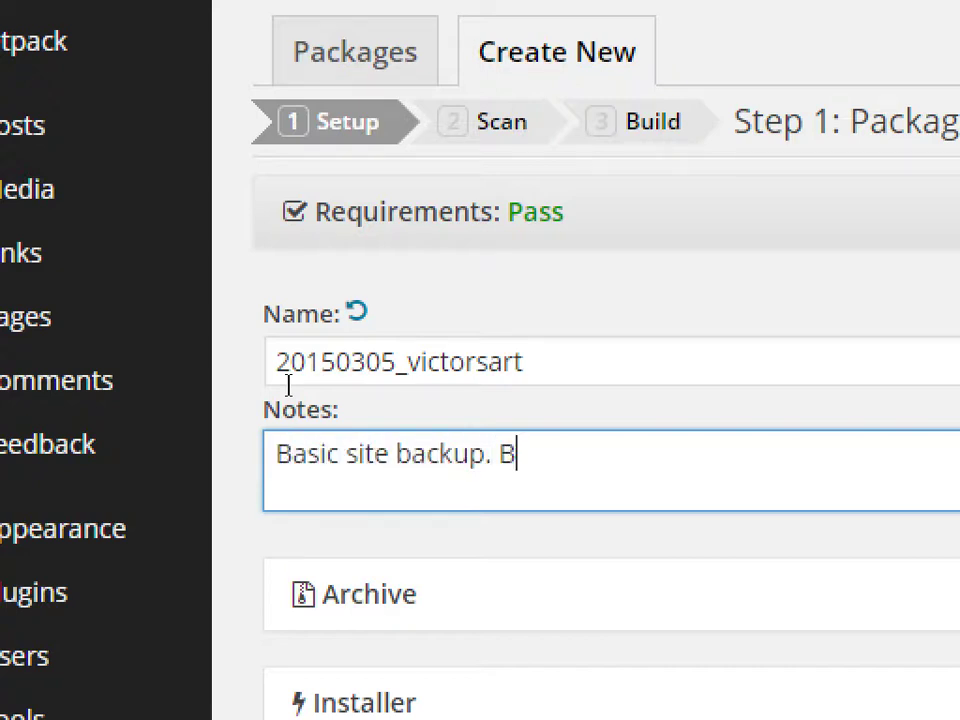
type("efore installing eComme")
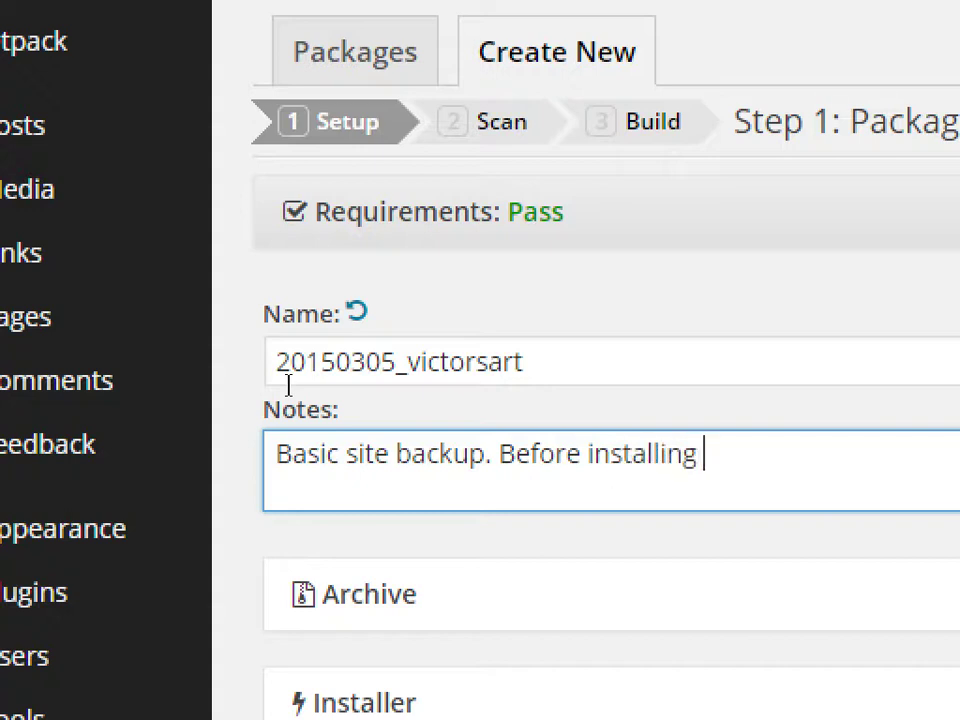
type("rce.")
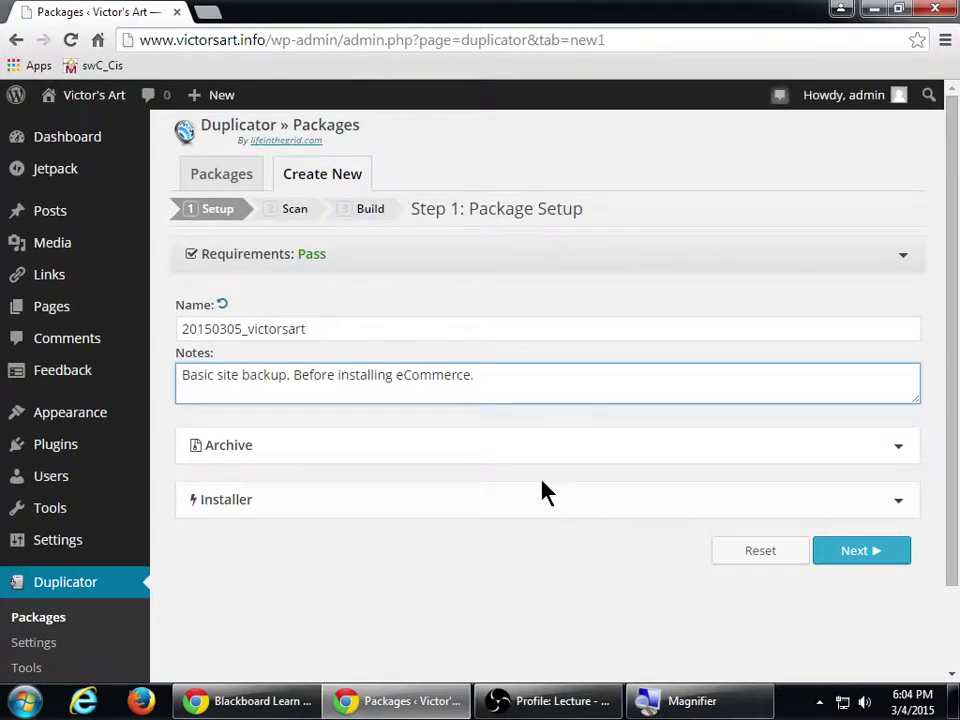
scroll(364, 514, "down", 1)
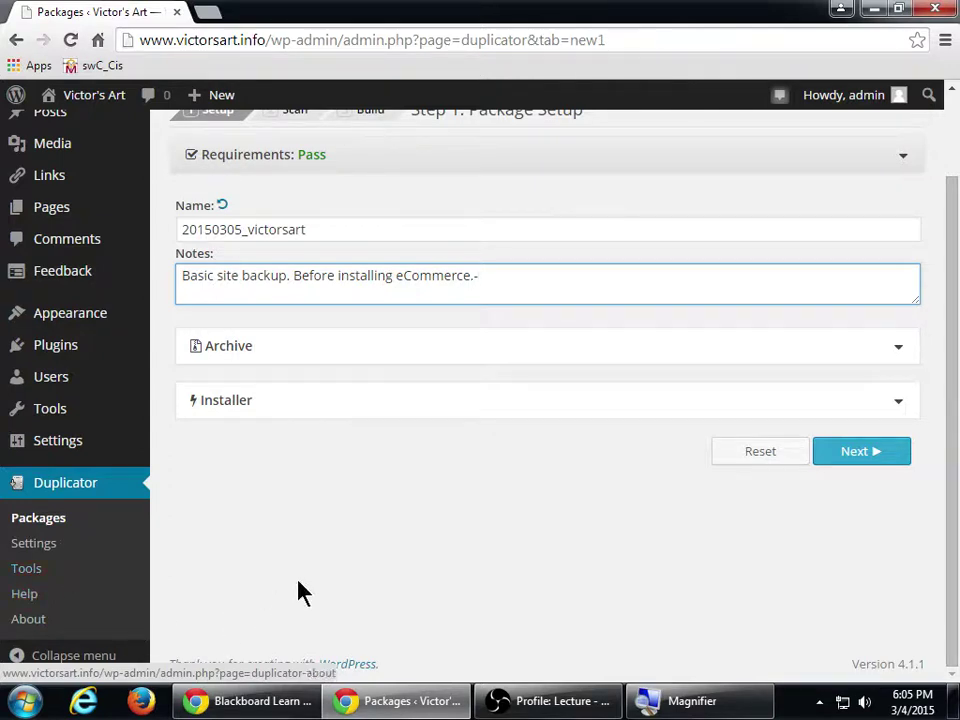
scroll(303, 592, "up", 1)
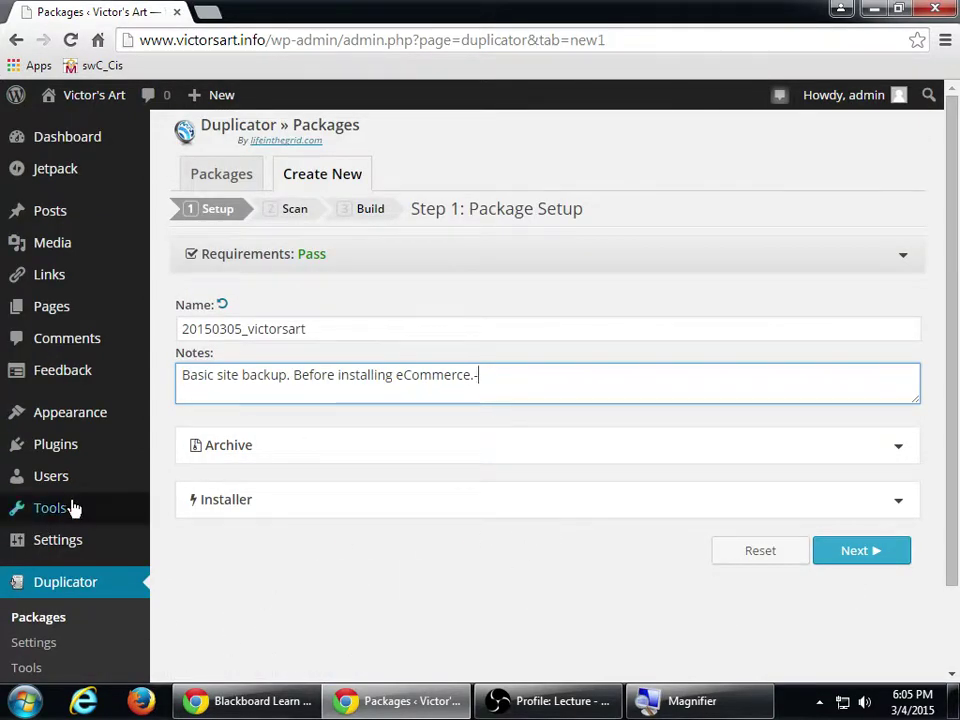
- Go to Add New plugins and search for 'redirection' to find the Redirection plugin
mouse_move(88, 459)
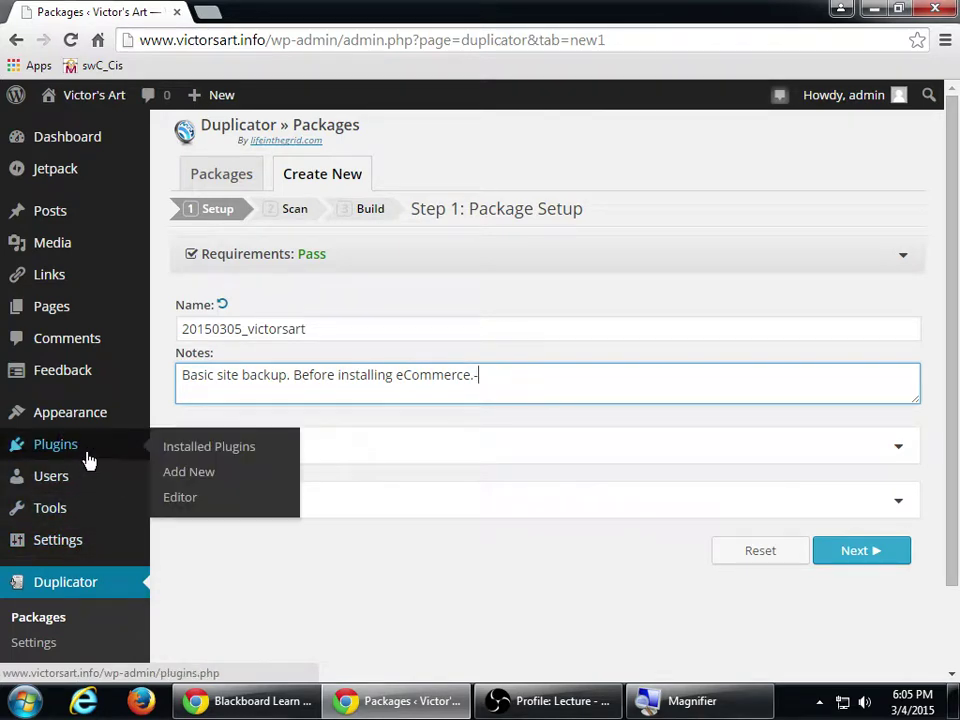
left_click(202, 477)
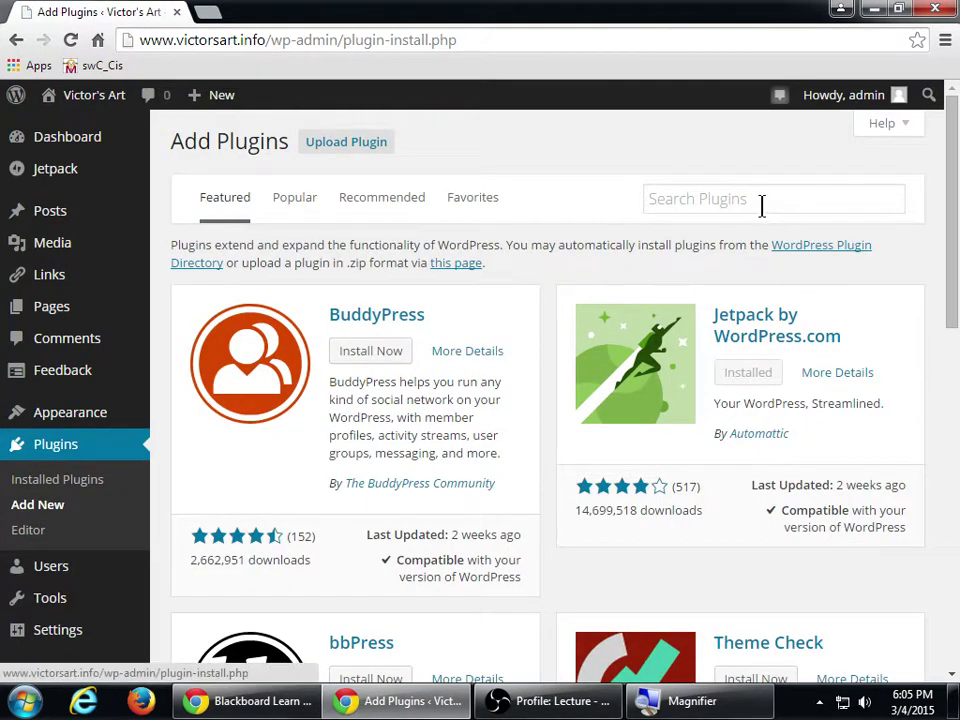
left_click(755, 201)
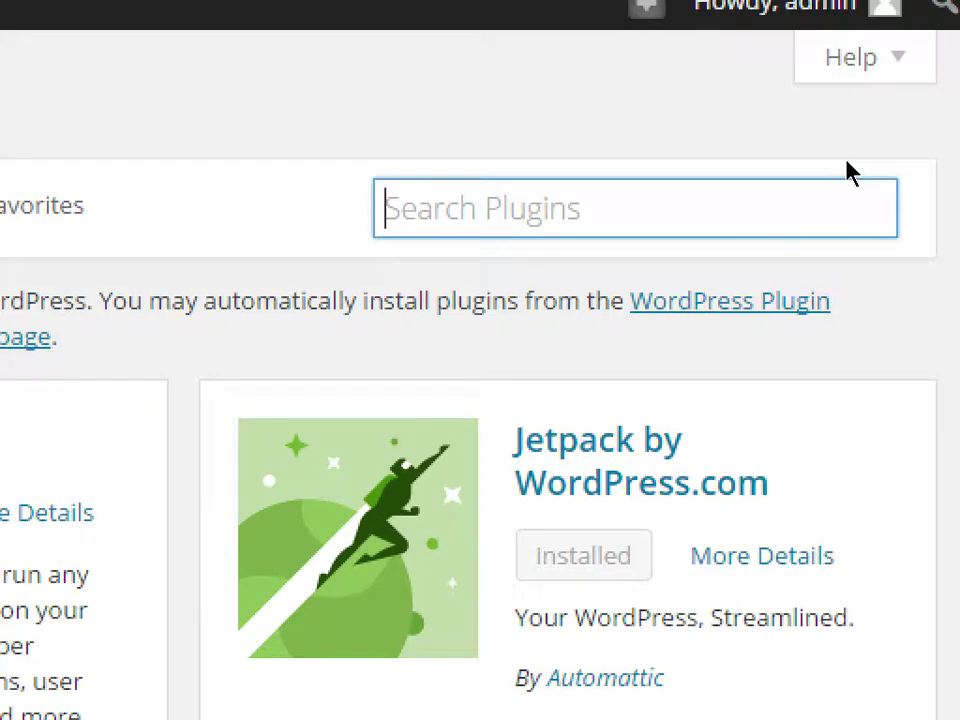
type("redirection")
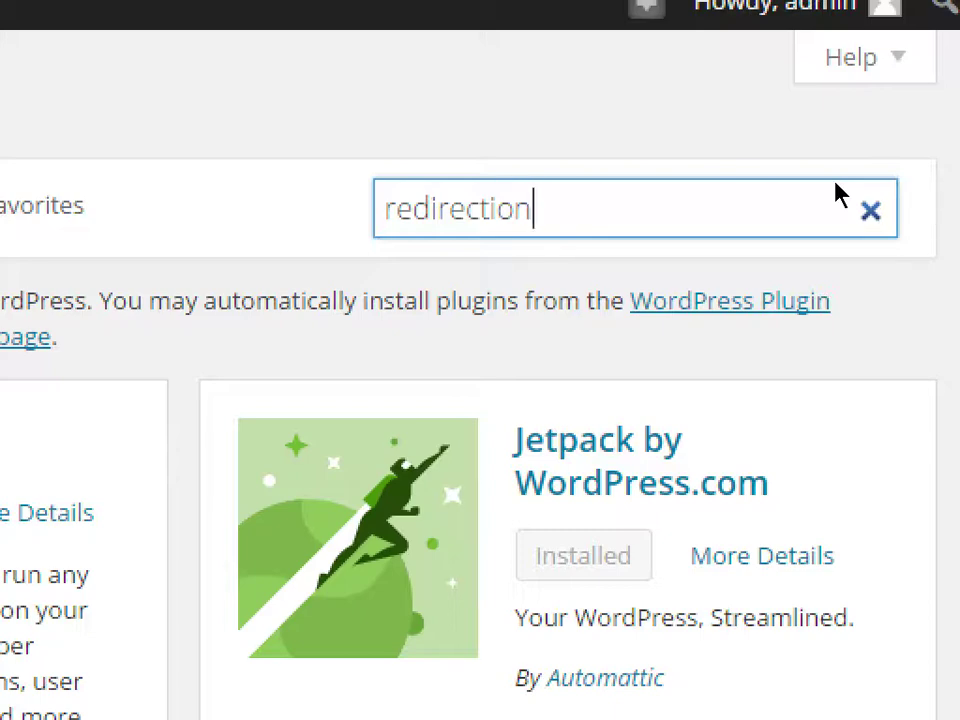
key("Return")
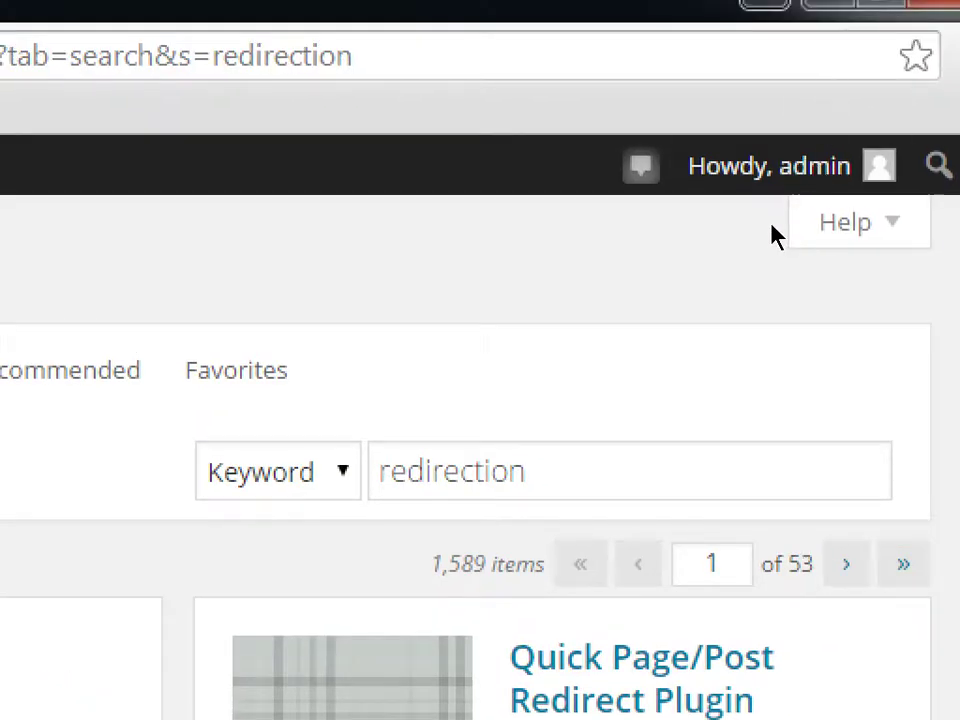
key("Tab")
key("Tab")
key("shift+Left")
key("shift+Left")
key("shift+Left")
key("shift+Left")
key("shift+Left")
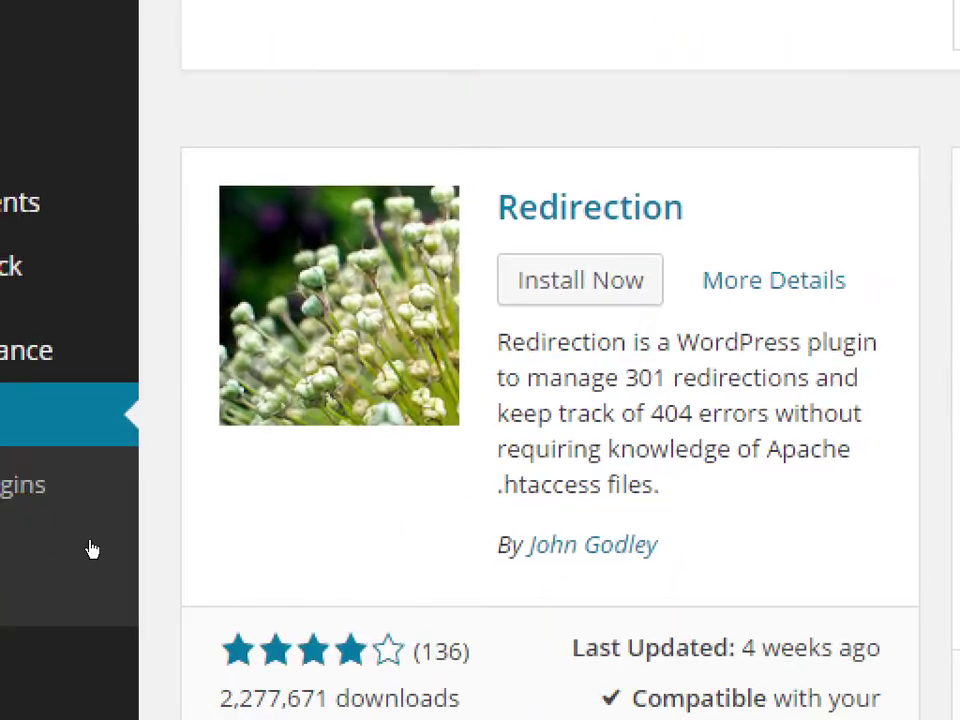
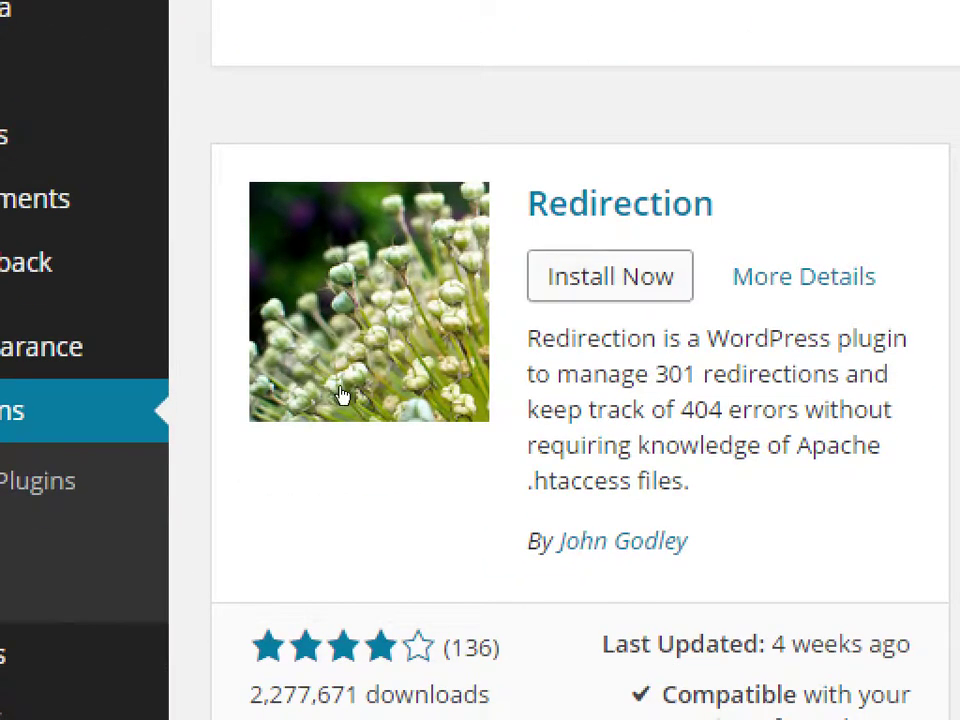
- Install the Redirection 2.3.14 plugin, confirm the install, and activate it
key("Tab")
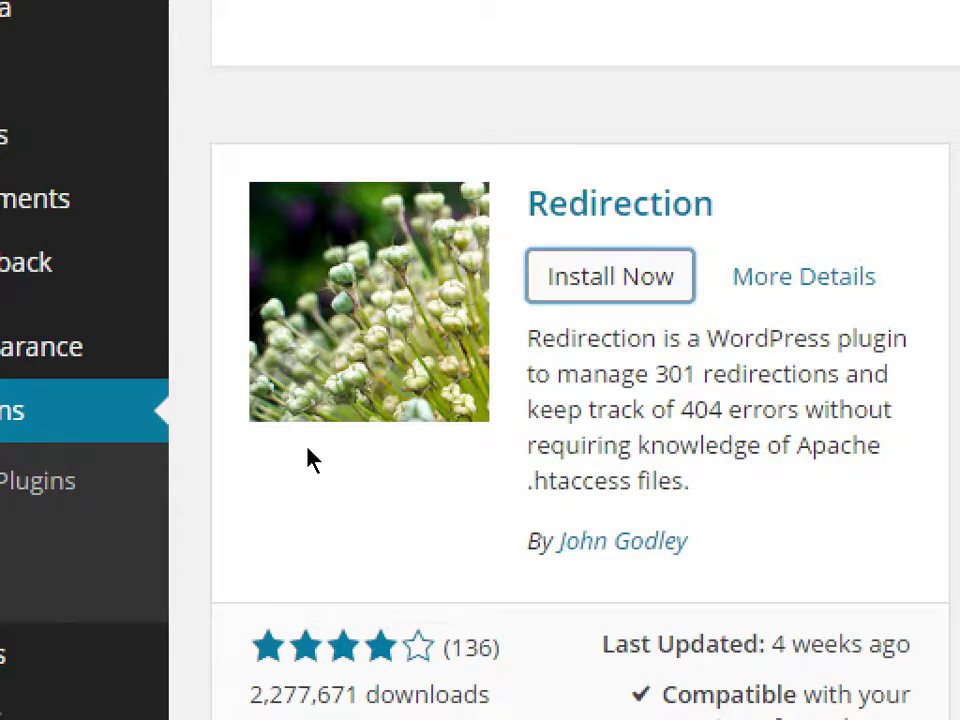
key("Return")
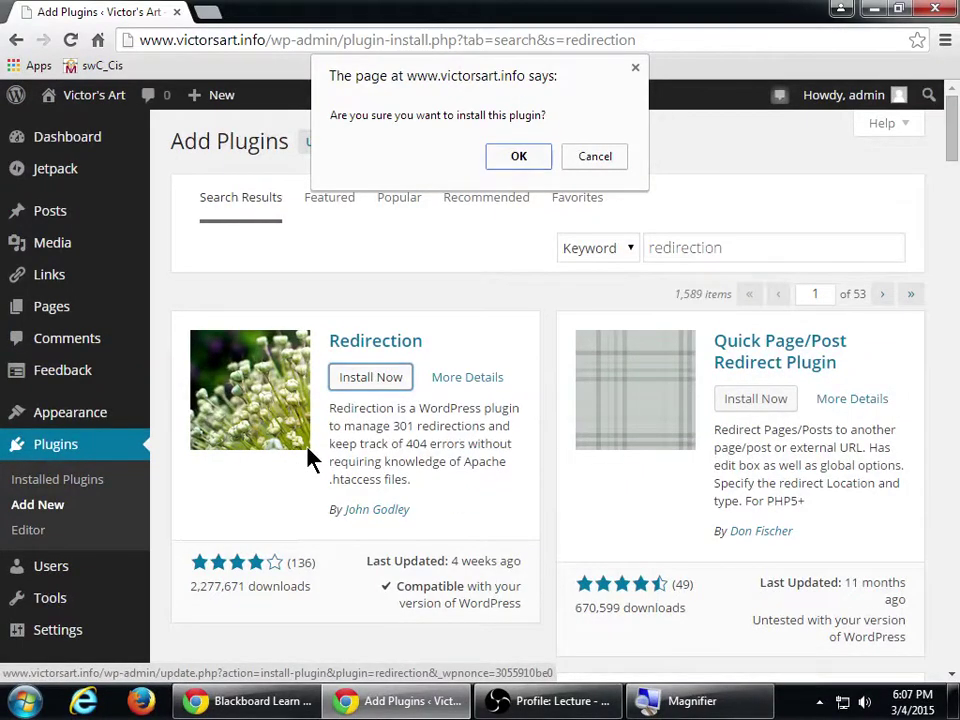
key("Return")
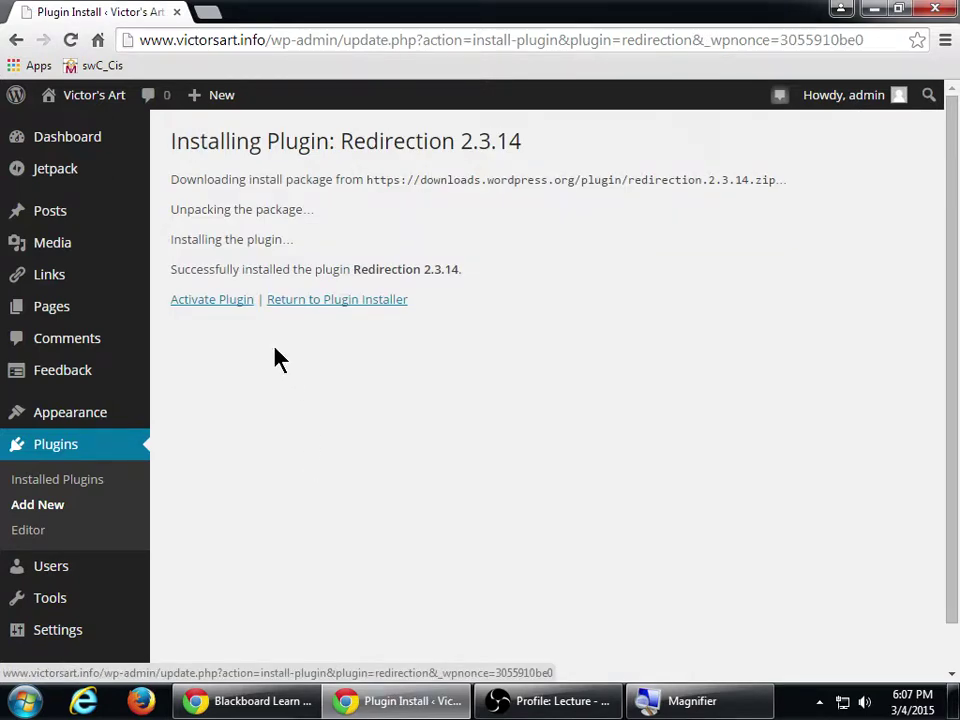
left_click(232, 302)
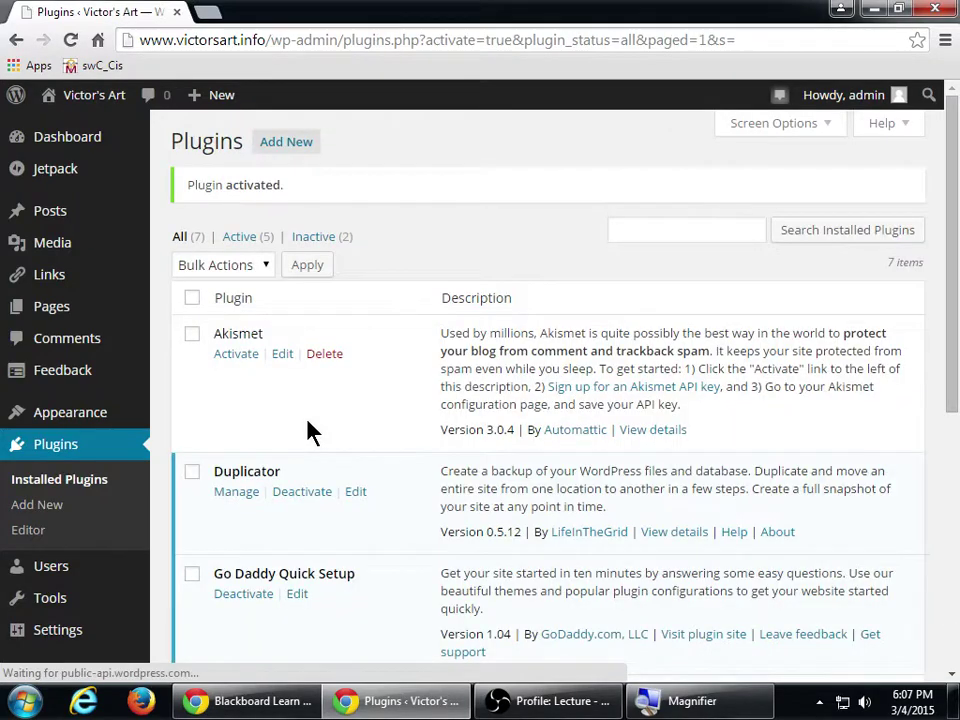
scroll(215, 525, "down", 5)
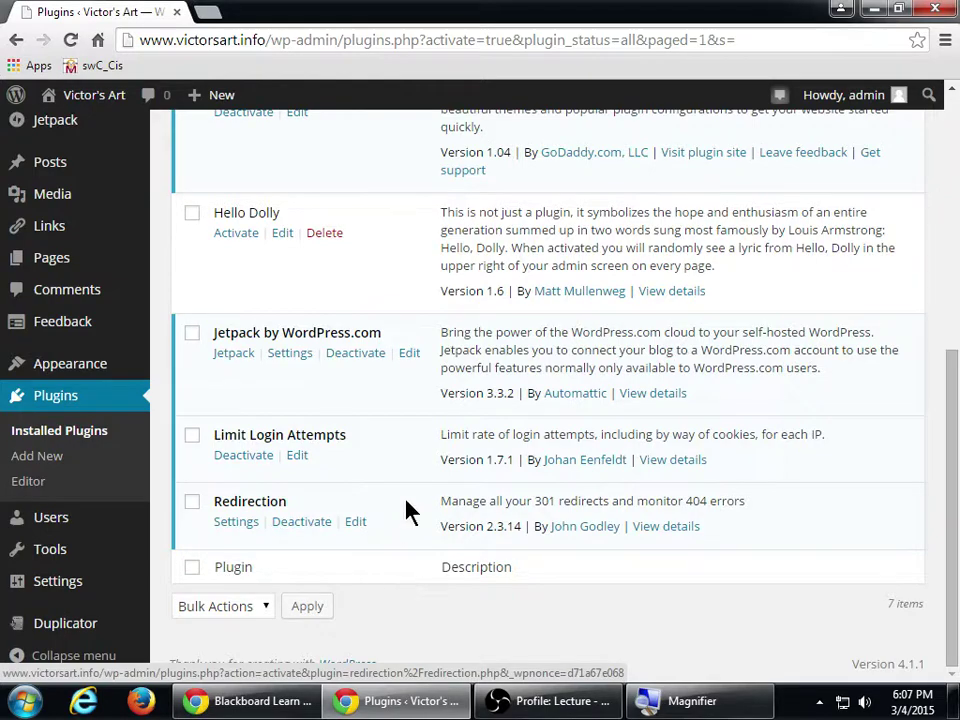
scroll(405, 510, "up", 4)
key("super+plus")
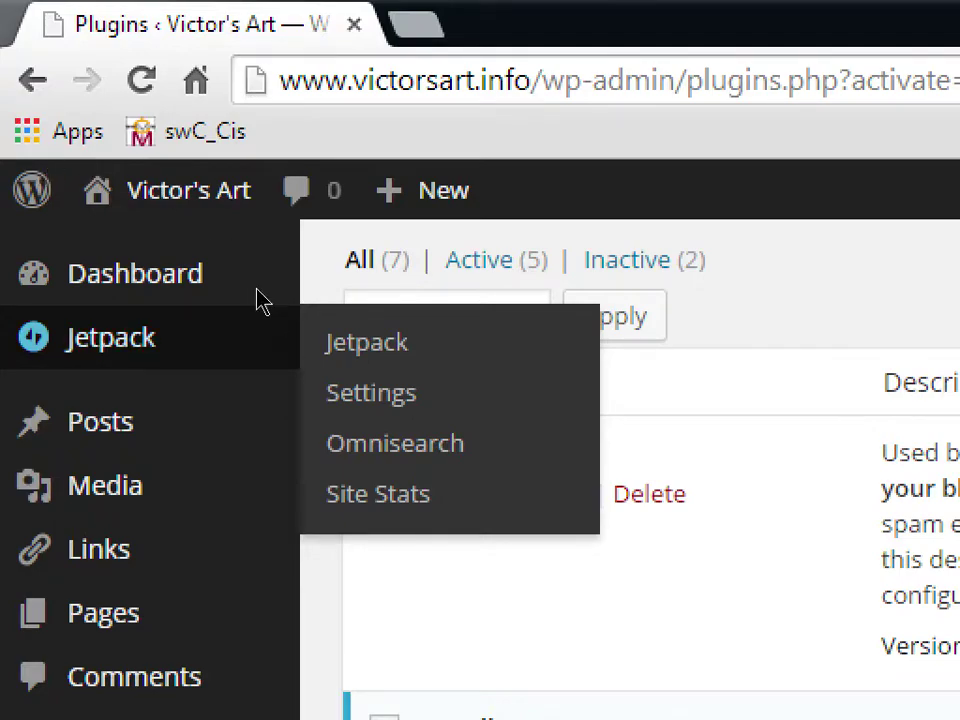
scroll(288, 340, "down", 5)
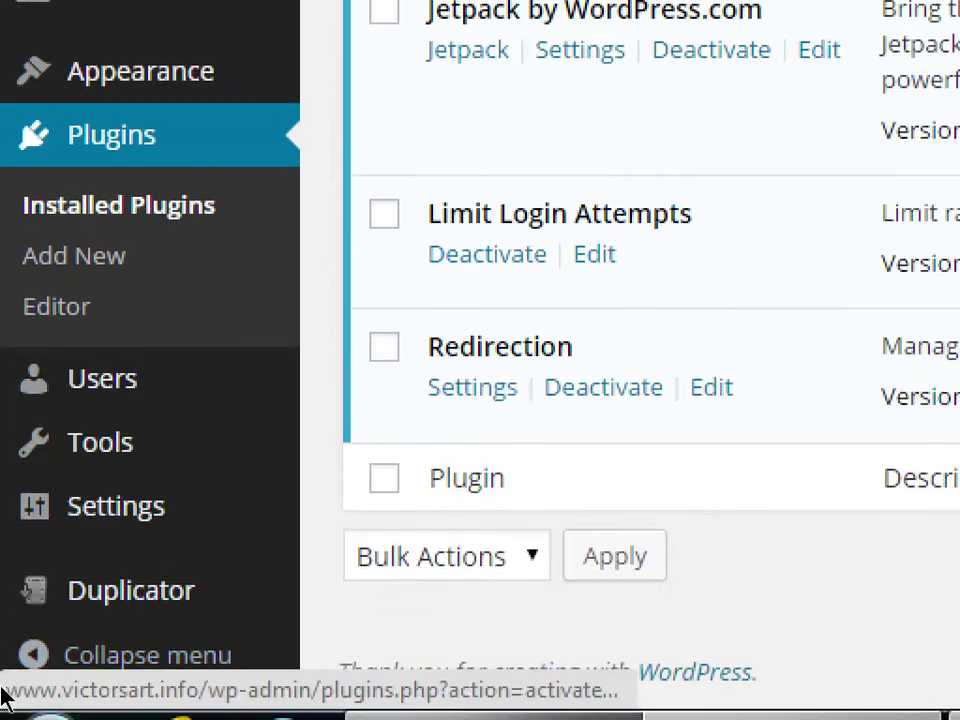
mouse_move(77, 561)
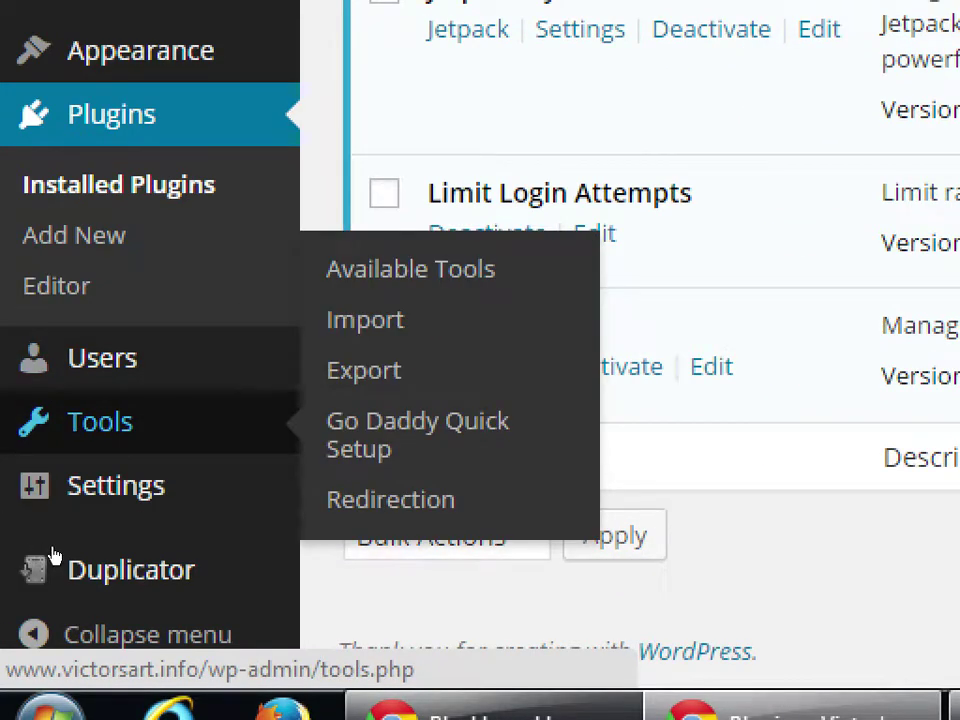
key("Tab")
key("Tab")
key("Tab")
key("Tab")
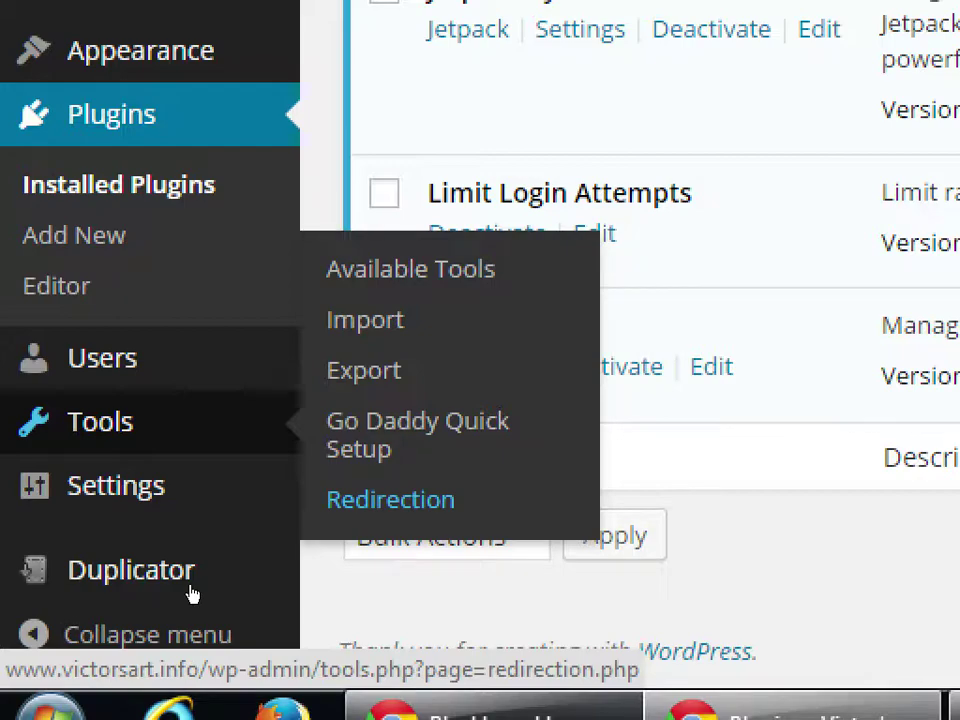
- Open the Redirection 404s log, which lists no items, then switch to the Blackboard Learn window
key("Return")
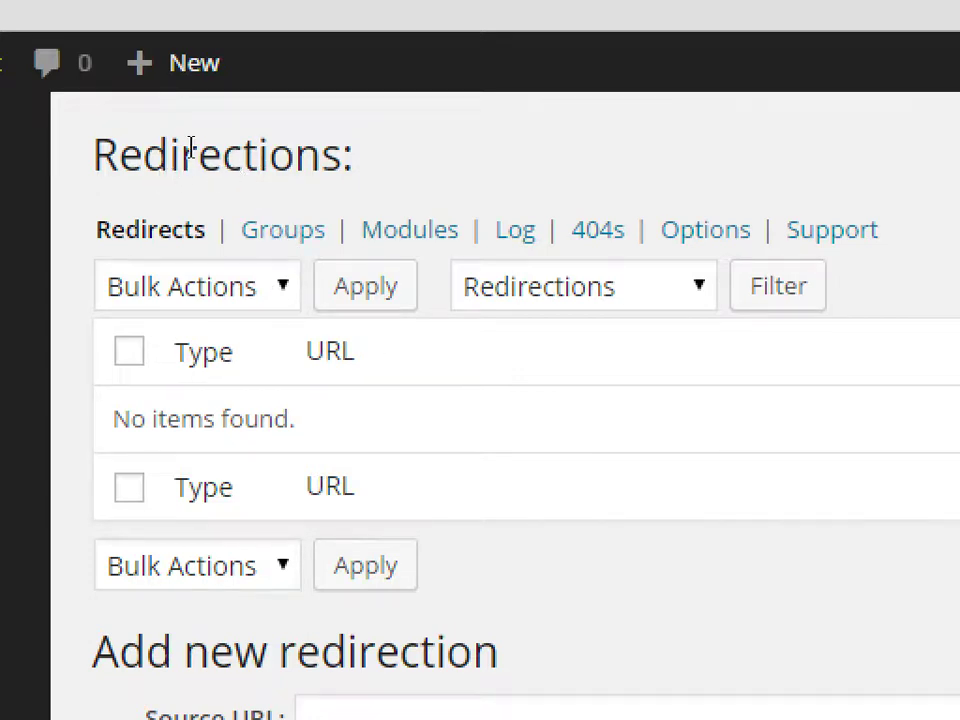
key("Tab")
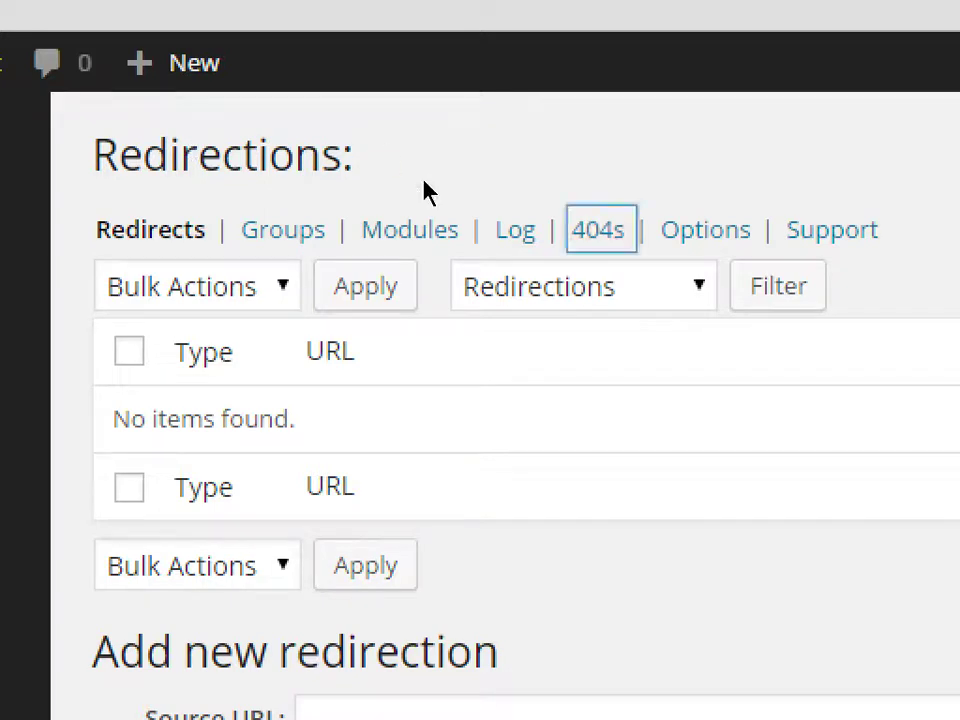
key("Return")
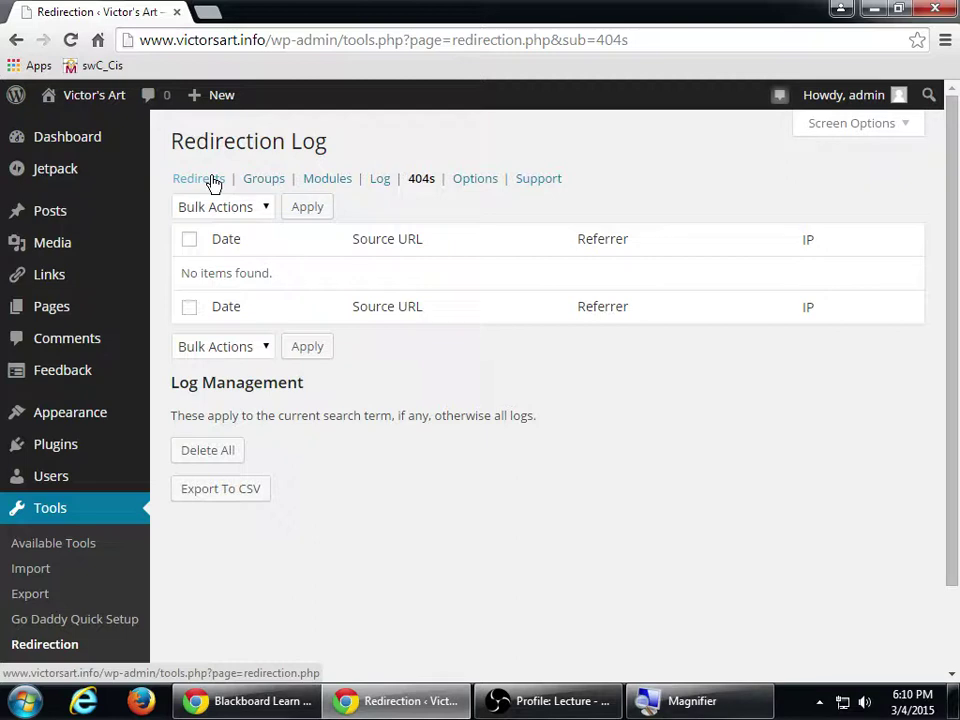
left_click(255, 701)
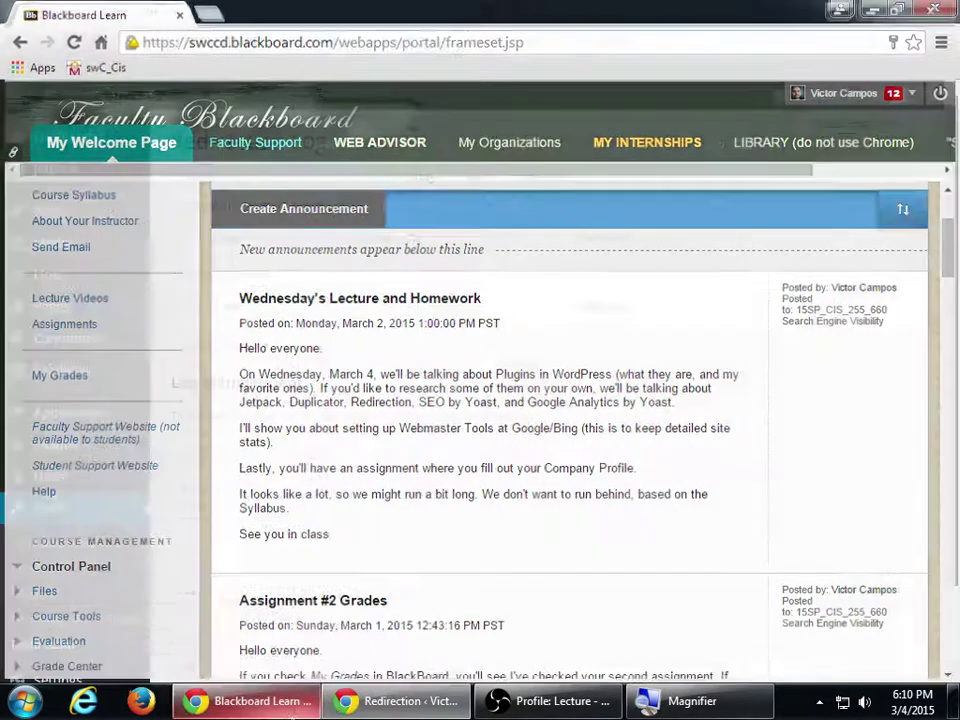
- Return from Blackboard Learn to the WordPress Redirection 404s log
left_click(405, 701)
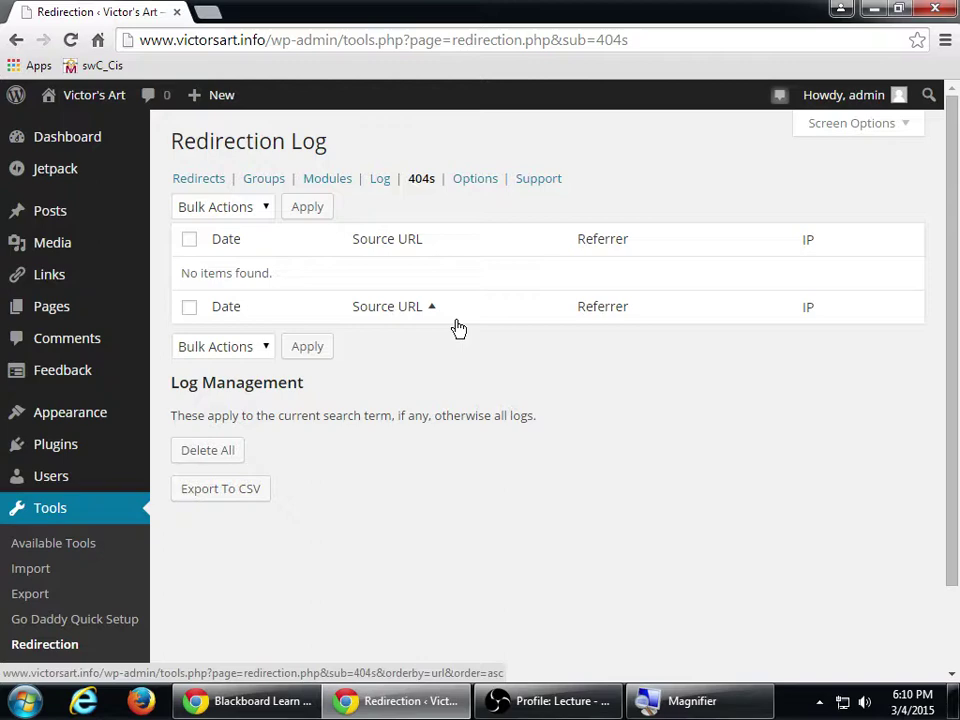
- On the Add Plugins page, enter 'seo yoast' in the plugin search box
mouse_move(70, 462)
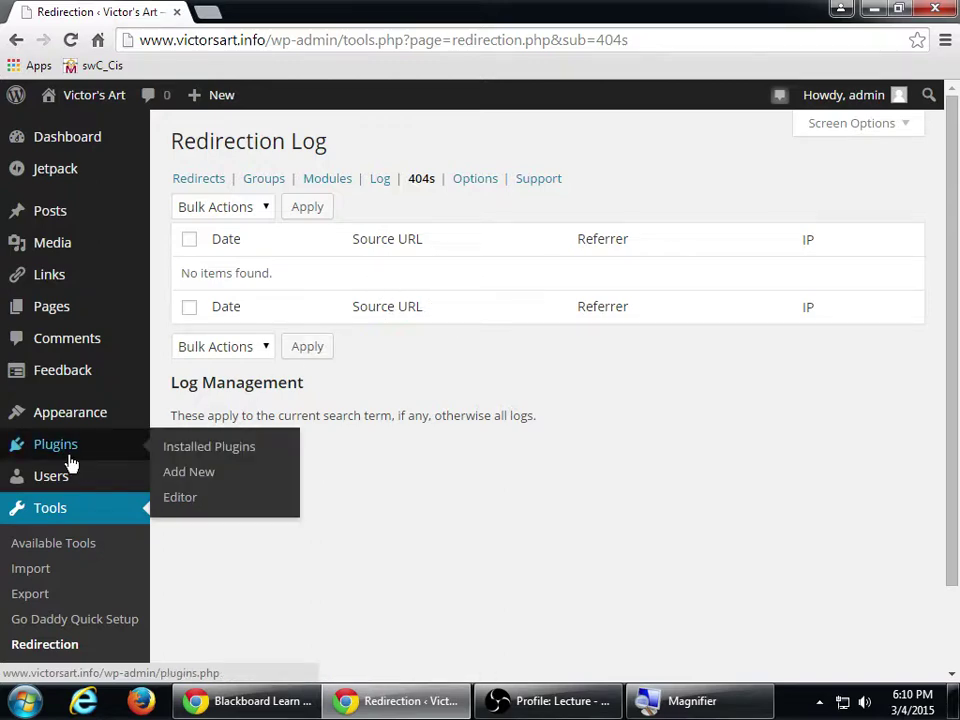
left_click(178, 474)
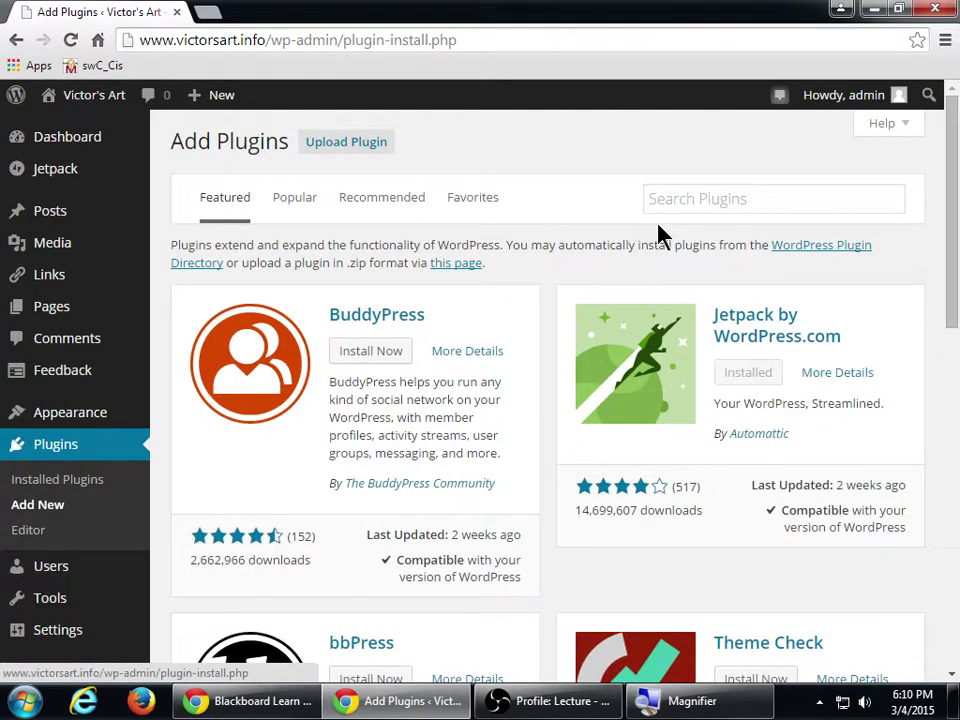
left_click(673, 208)
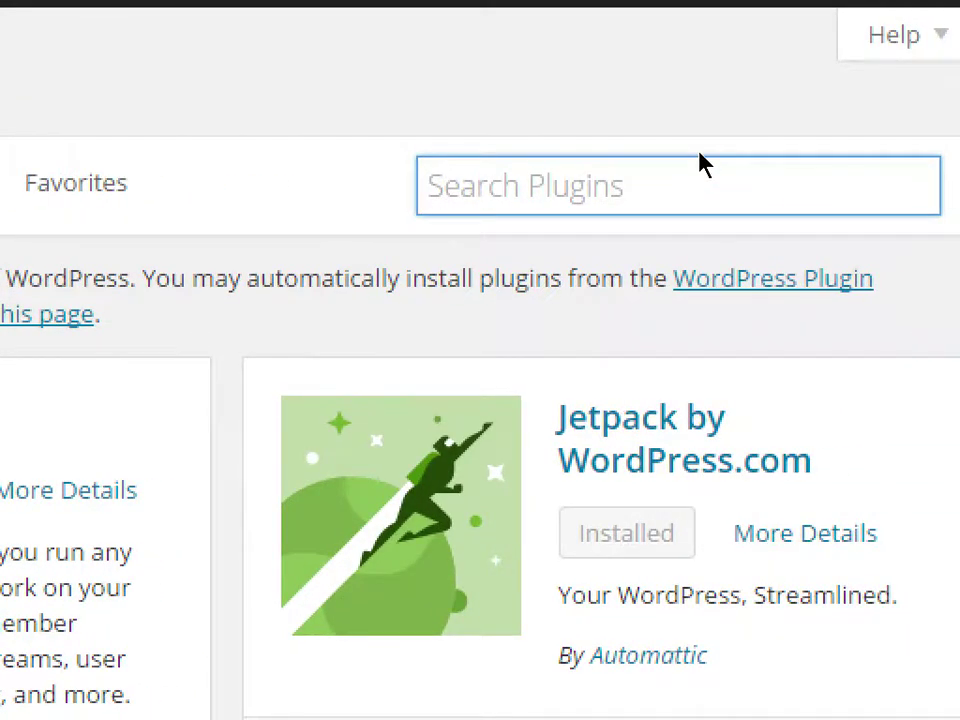
type("seo")
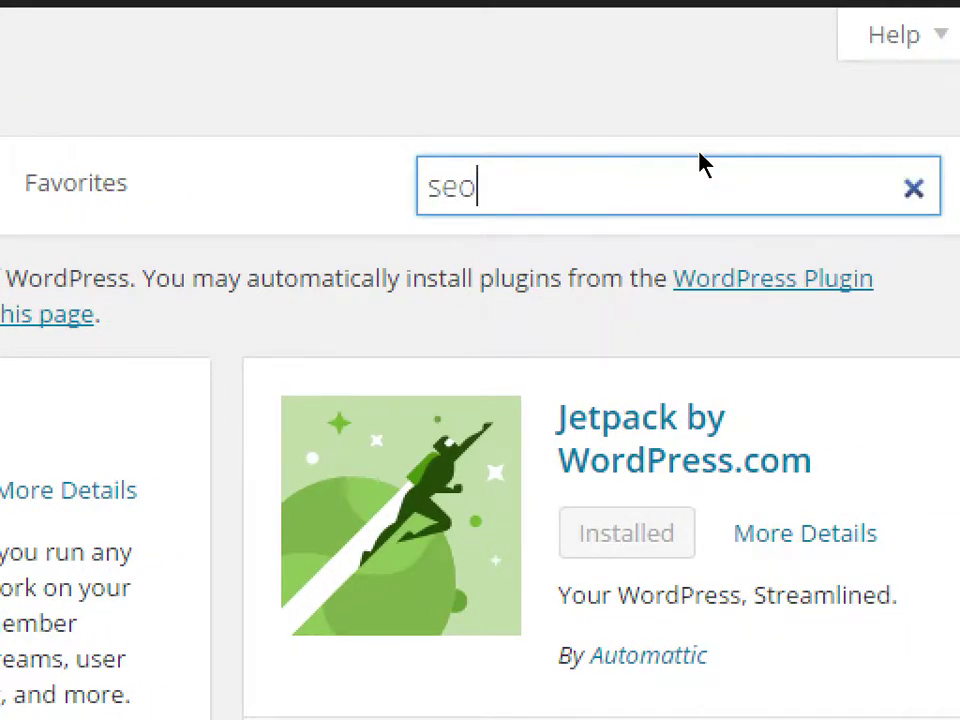
type(" yor")
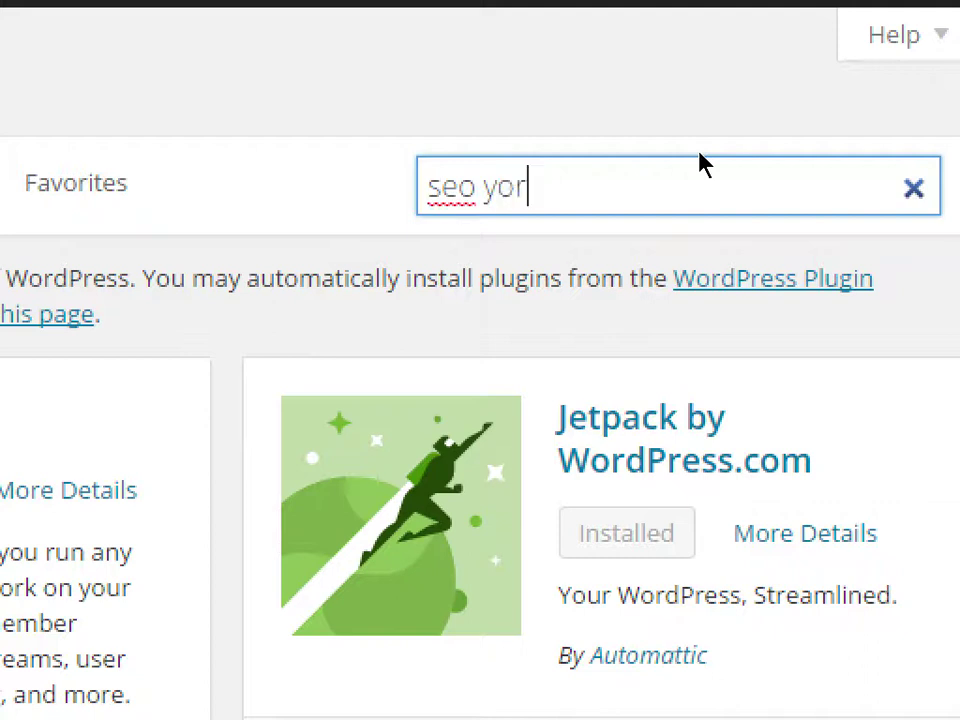
key("BackSpace")
type("ast")
- Search for 'seo yoast' and start installing WordPress SEO by Yoast
key("Return")
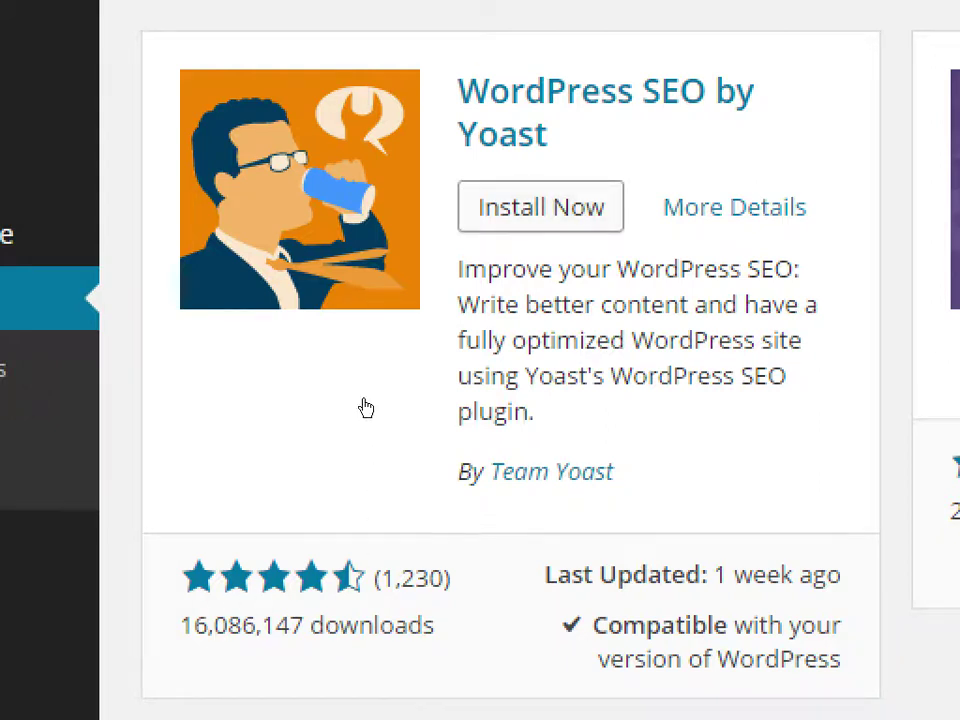
key("Tab")
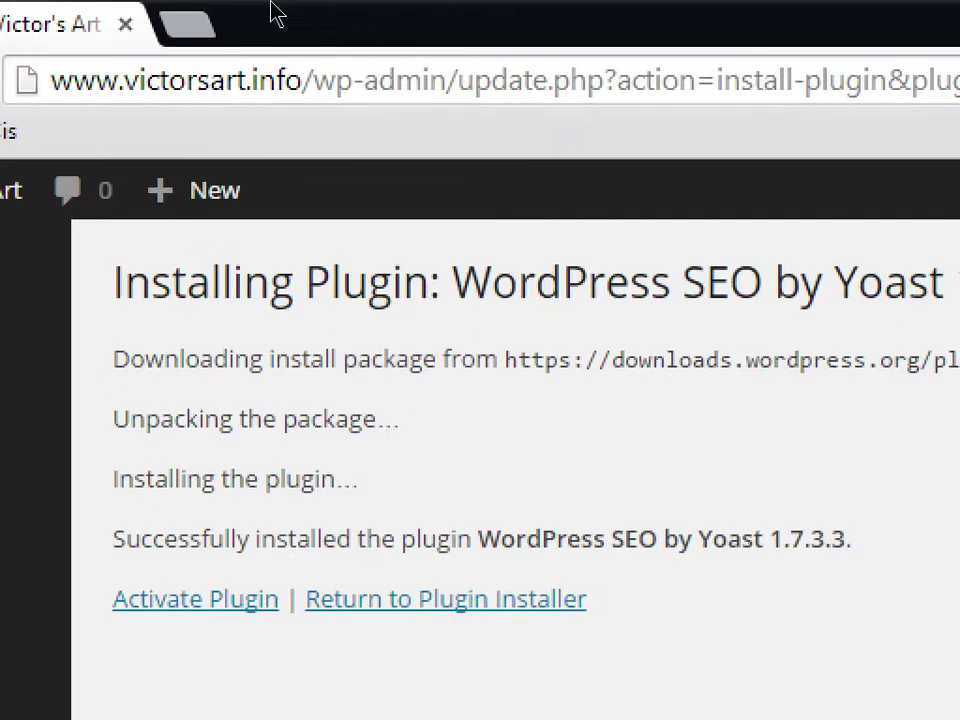
- Activate WordPress SEO 1.7.3.3 and check its new SEO entry in the admin menu
key("Tab")
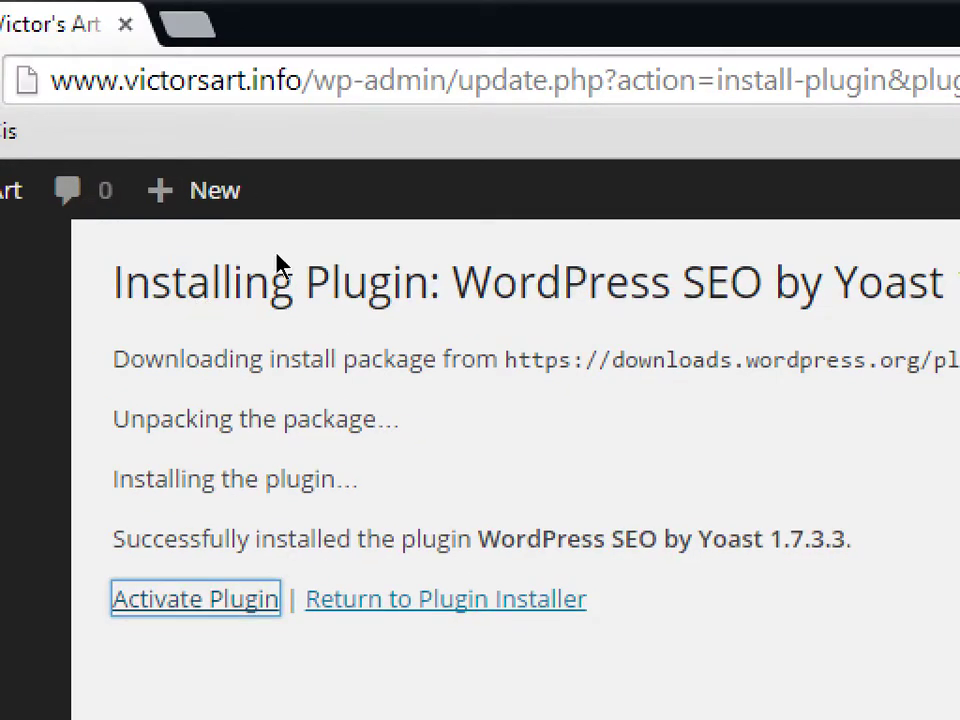
key("Return")
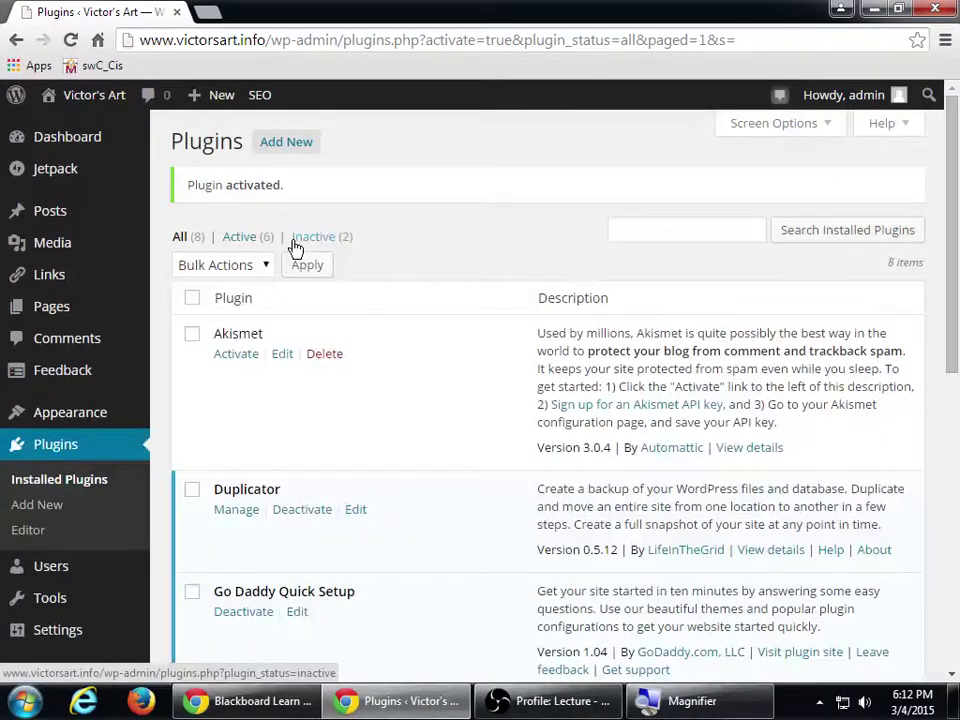
scroll(597, 580, "down", 3)
scroll(407, 290, "down", 4)
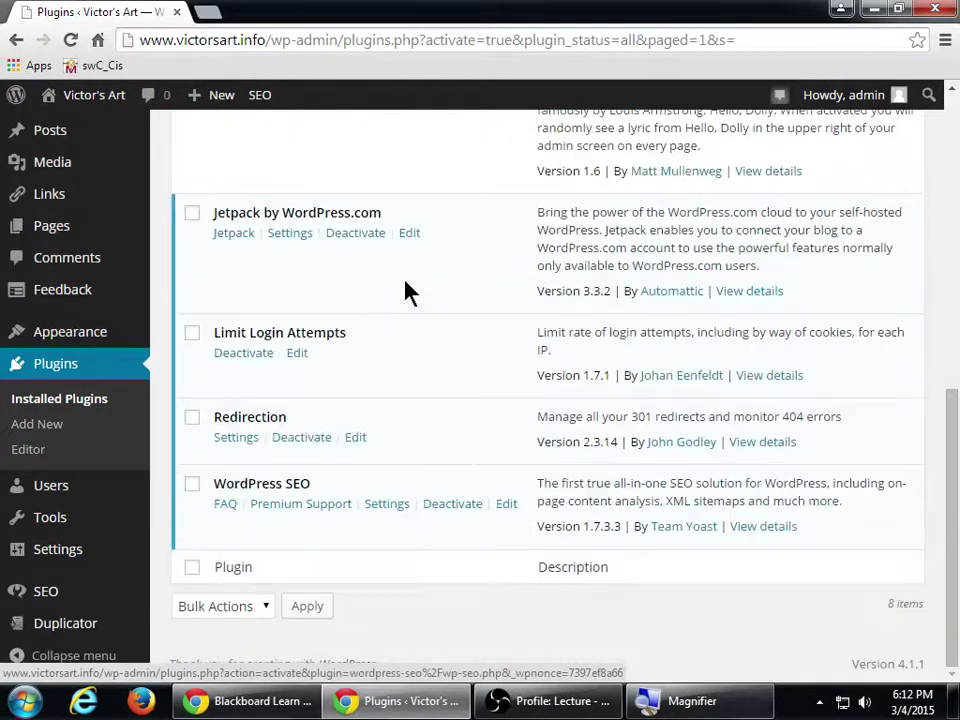
scroll(407, 290, "up", 4)
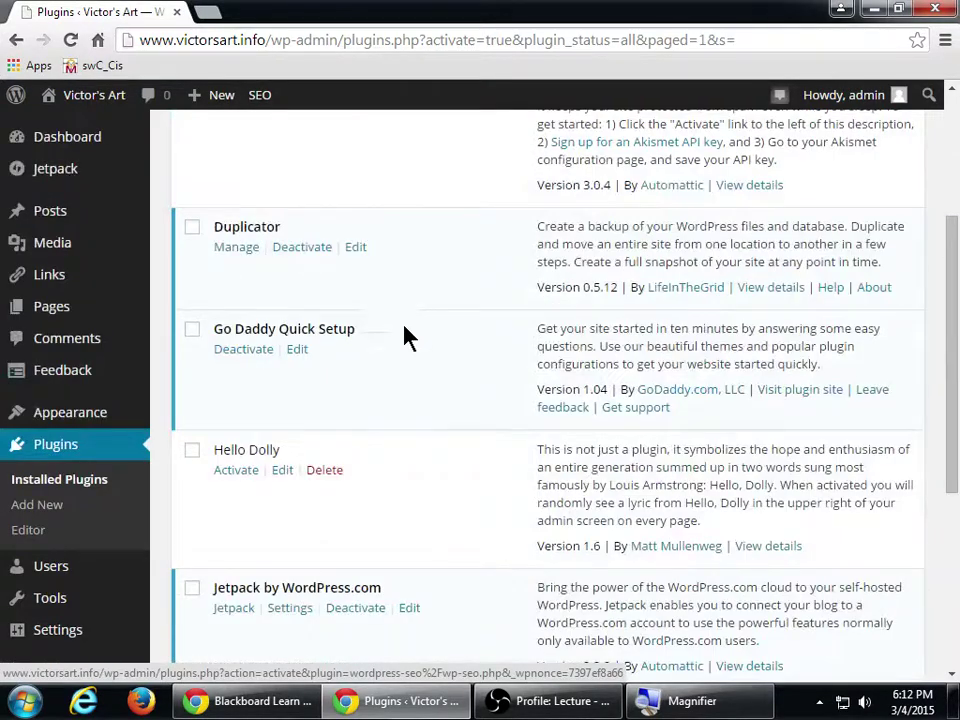
scroll(420, 340, "up", 3)
scroll(424, 343, "down", 7)
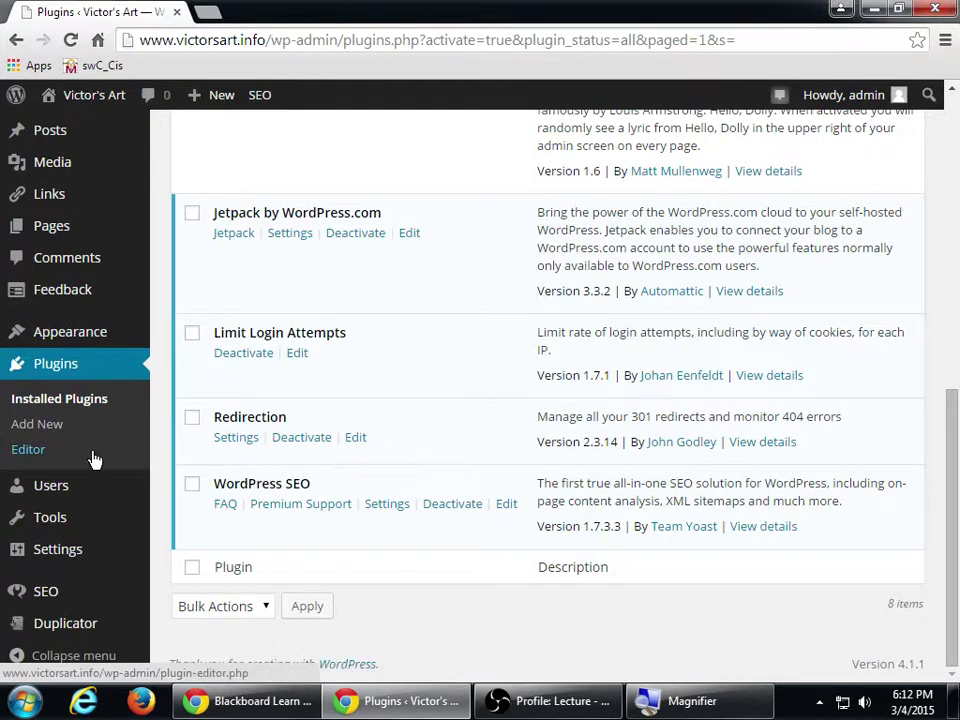
mouse_move(80, 623)
scroll(210, 605, "up", 6)
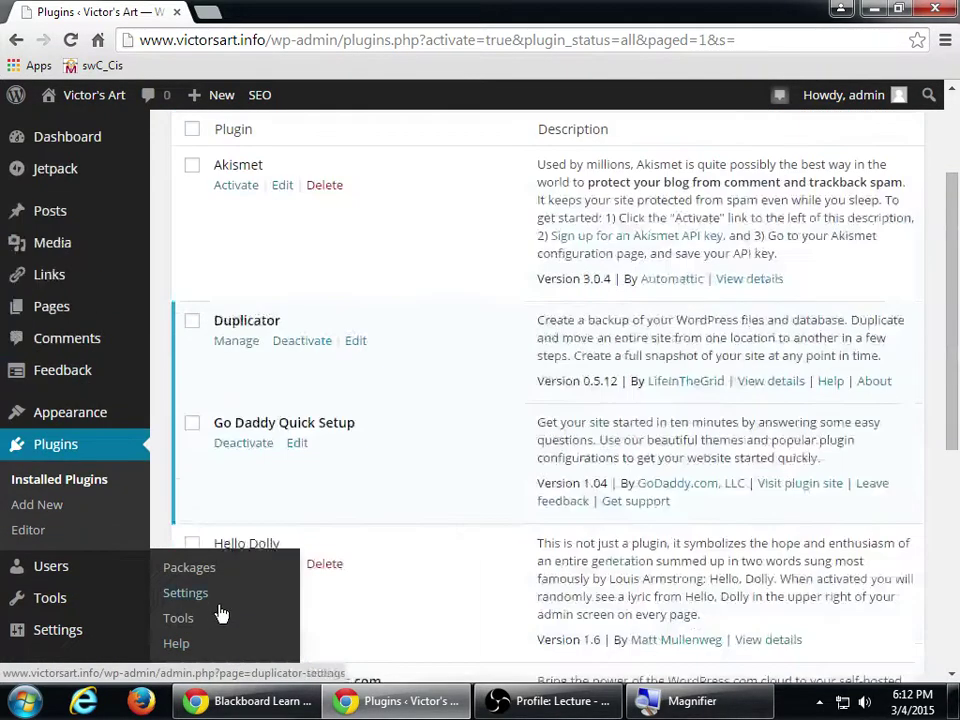
scroll(205, 640, "down", 4)
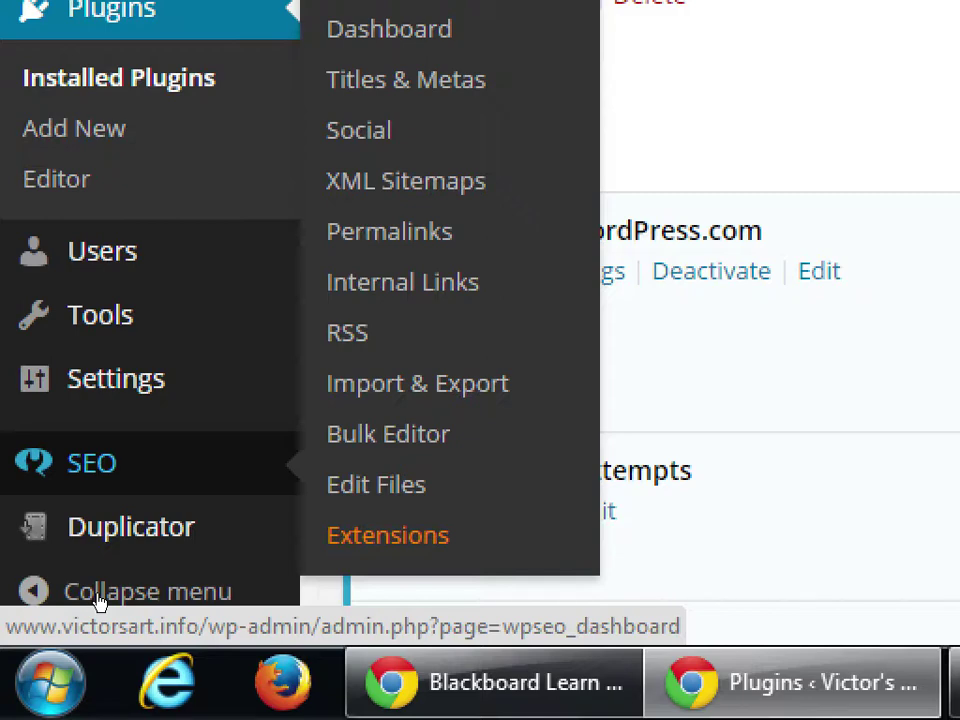
- Open Yoast SEO General Settings and review the Tracking, Security and Webmaster Tools options
left_click(37, 604)
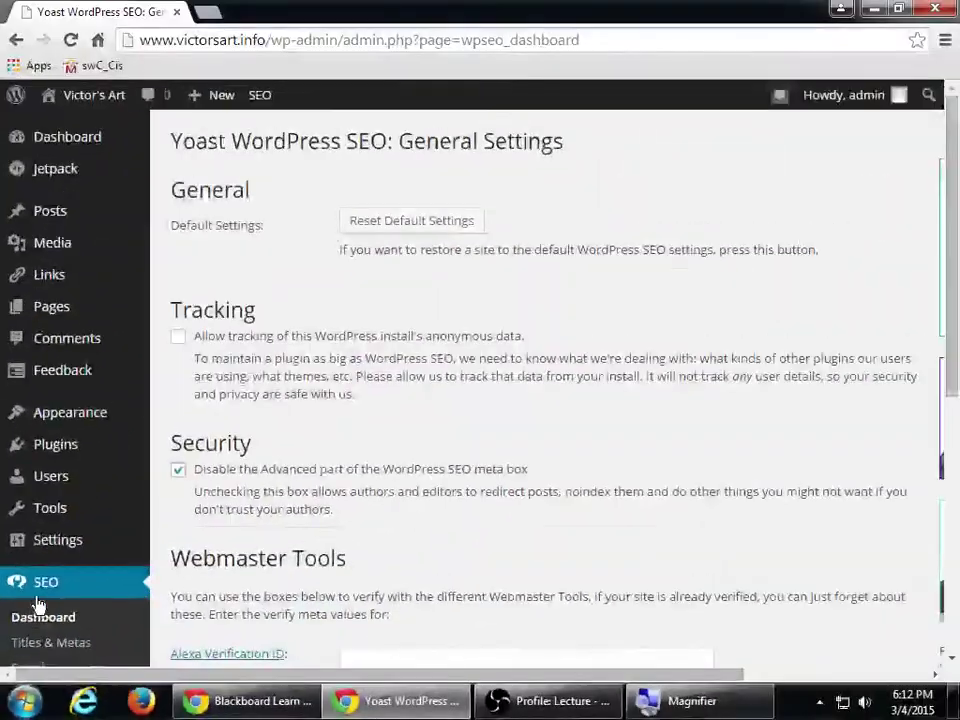
scroll(332, 471, "down", 5)
scroll(328, 495, "up", 5)
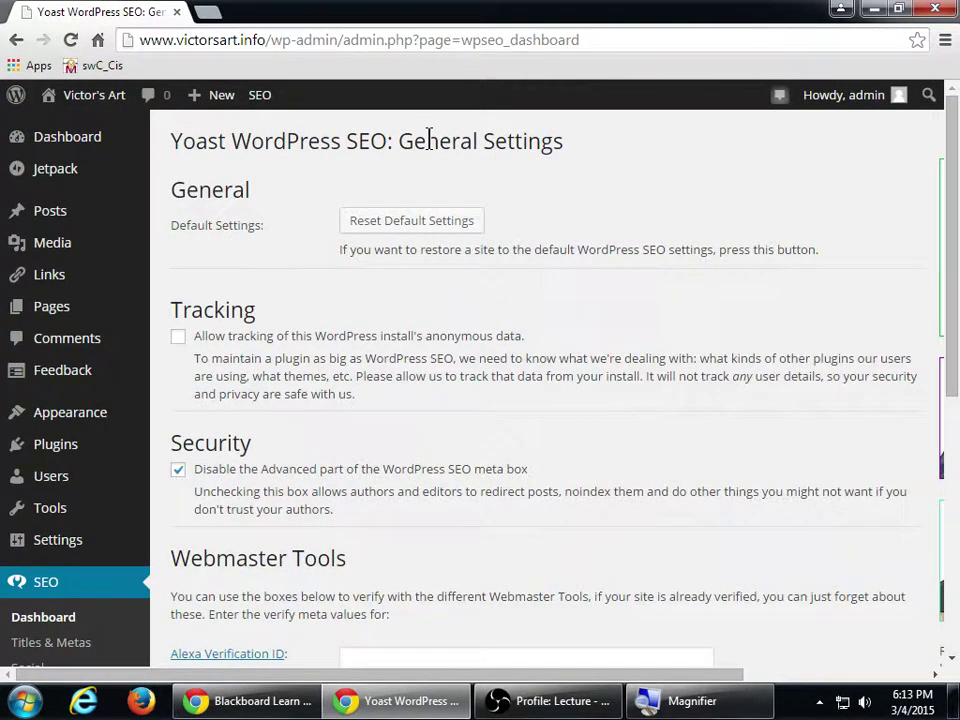
scroll(300, 454, "down", 2)
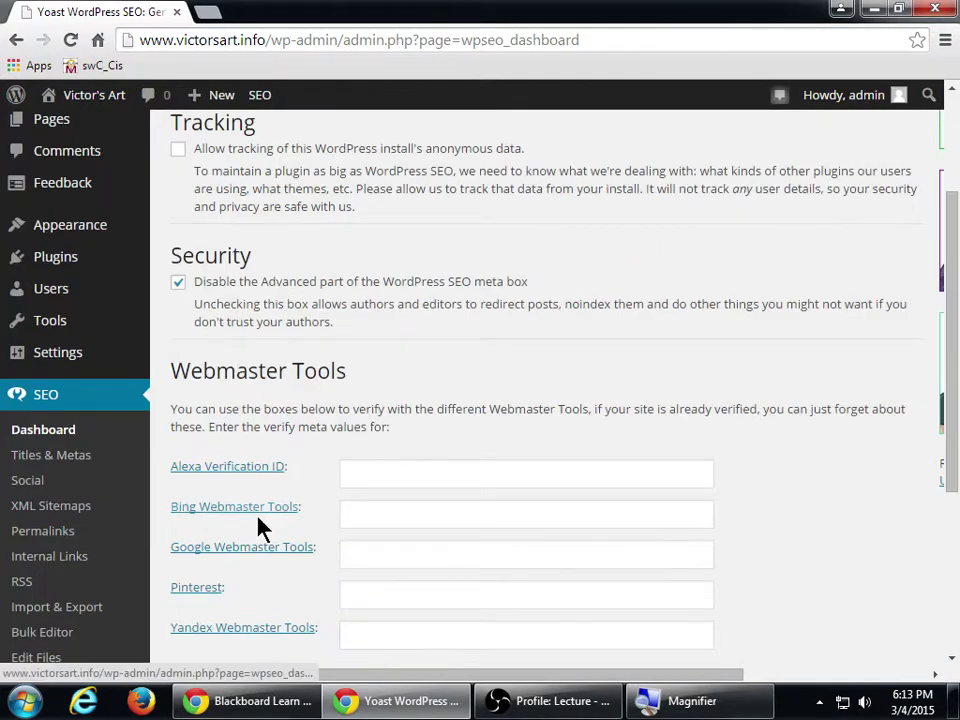
scroll(200, 505, "down", 1)
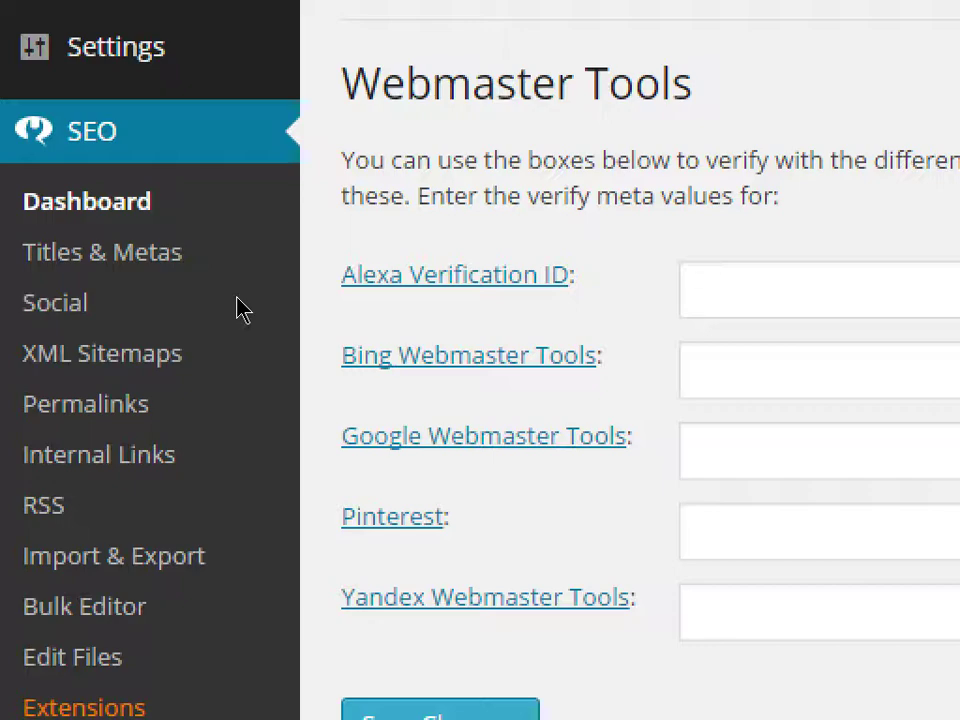
key("super+minus")
scroll(238, 305, "up", 2)
scroll(236, 300, "up", 1)
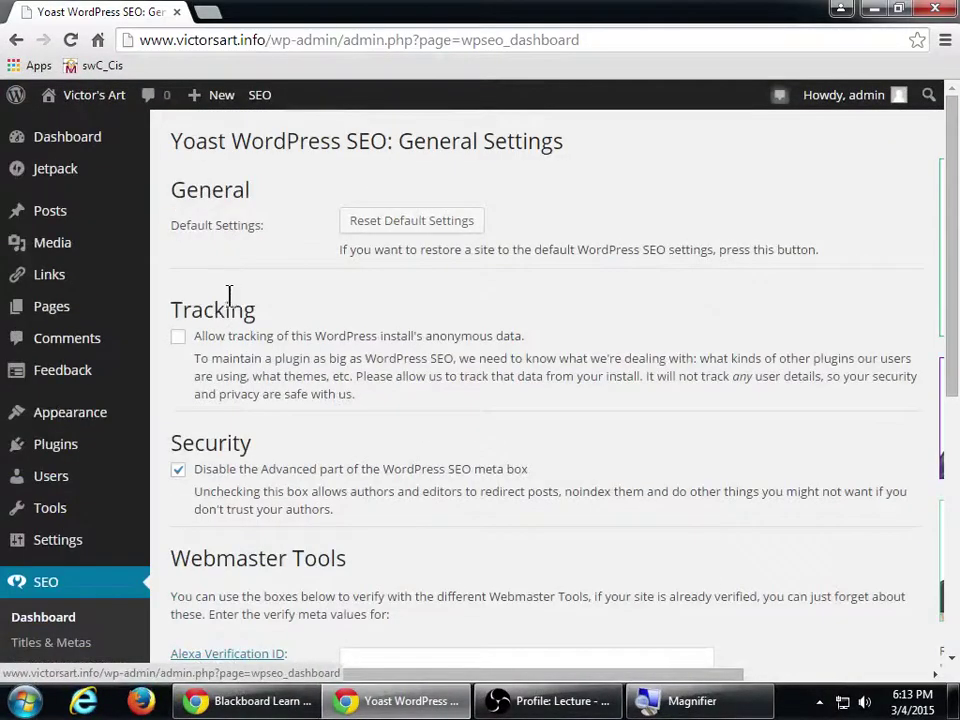
mouse_move(70, 222)
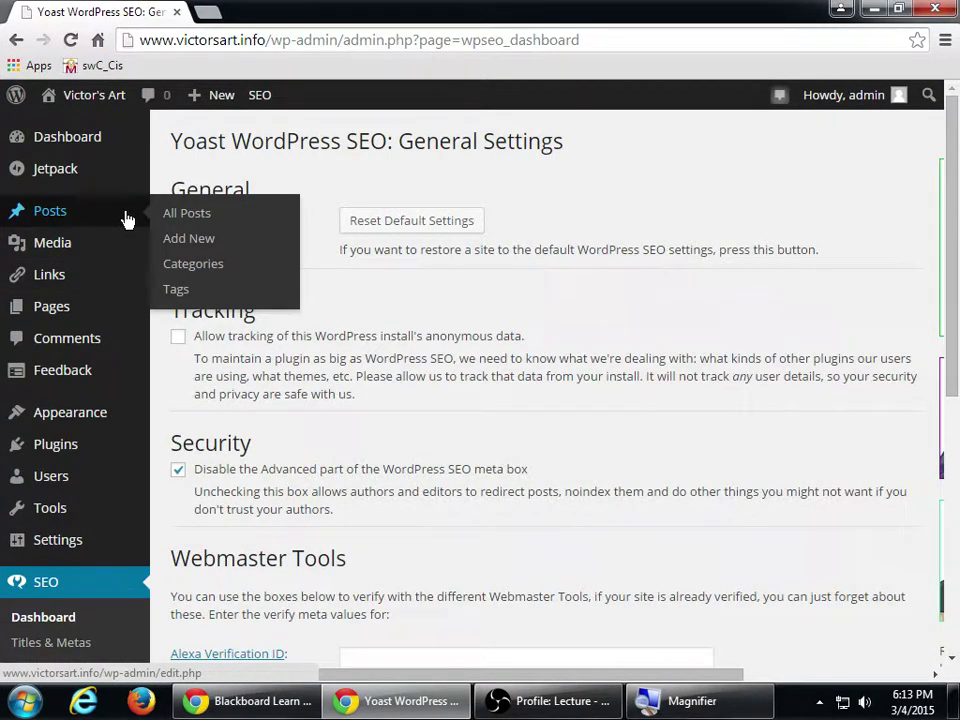
- View All Posts with the Yoast SEO, SEO Title, Meta Desc. and Focus KW columns
key("super+plus")
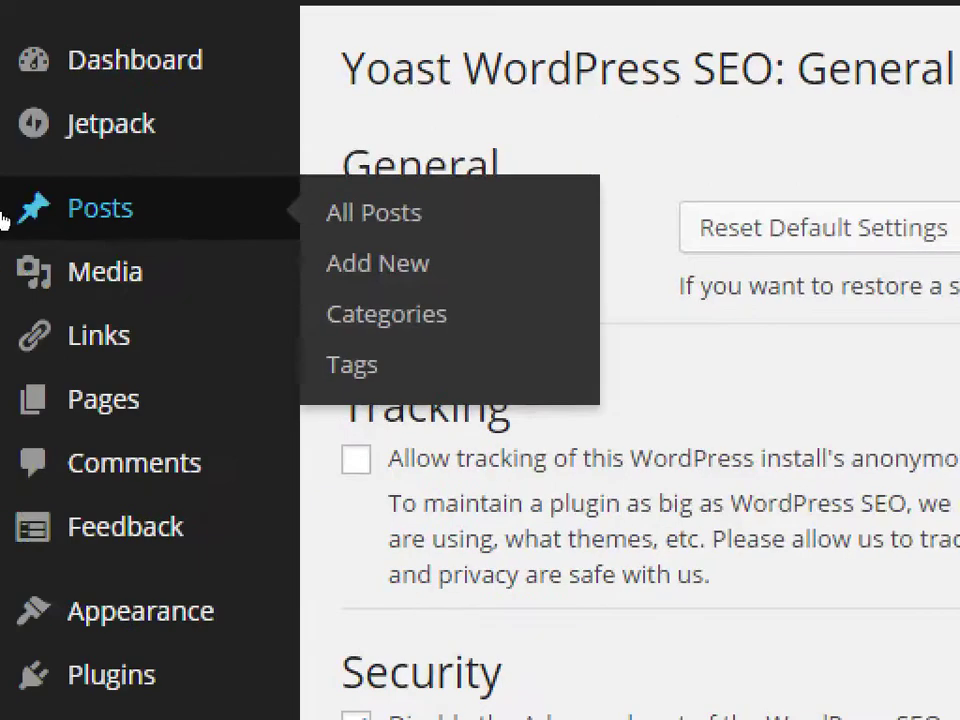
left_click(189, 214)
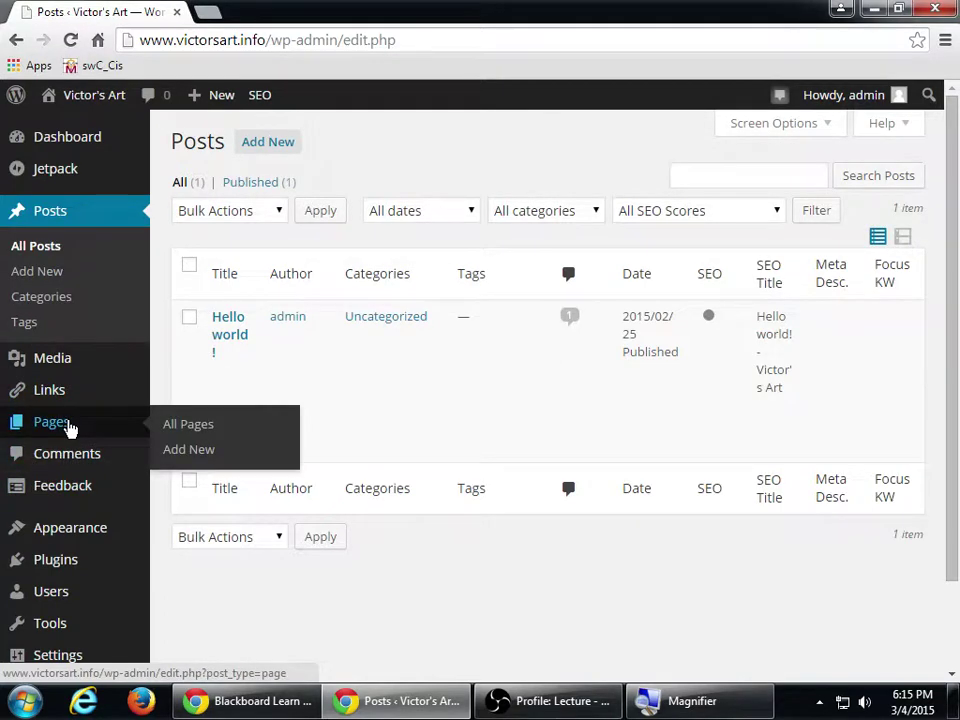
- View All Pages, showing the About page with its Yoast SEO title filled in
left_click(66, 426)
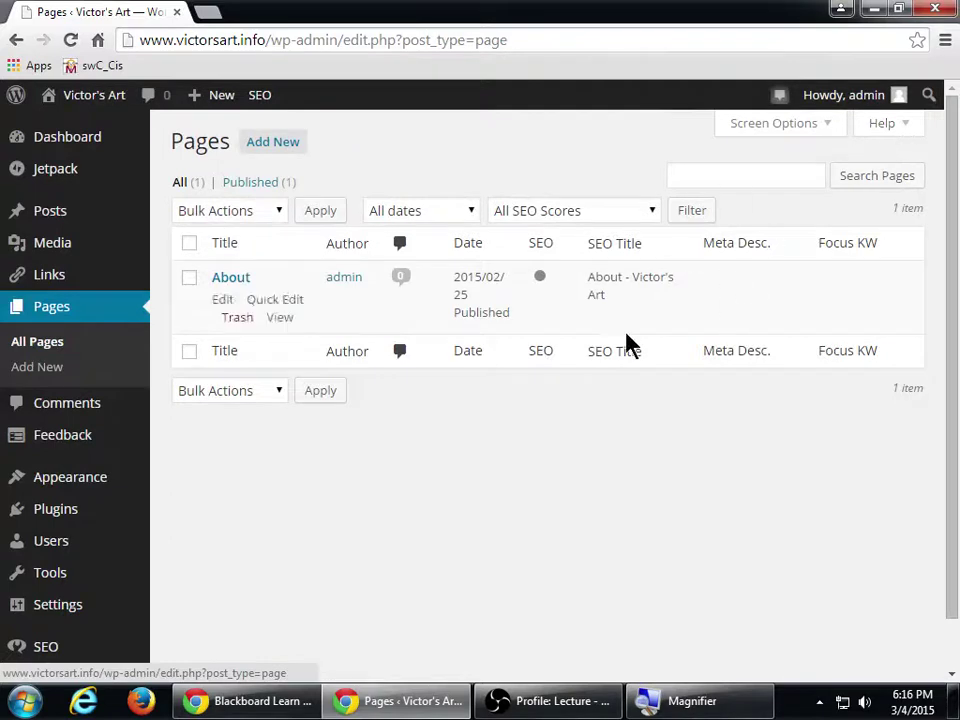
scroll(221, 510, "down", 1)
mouse_move(77, 594)
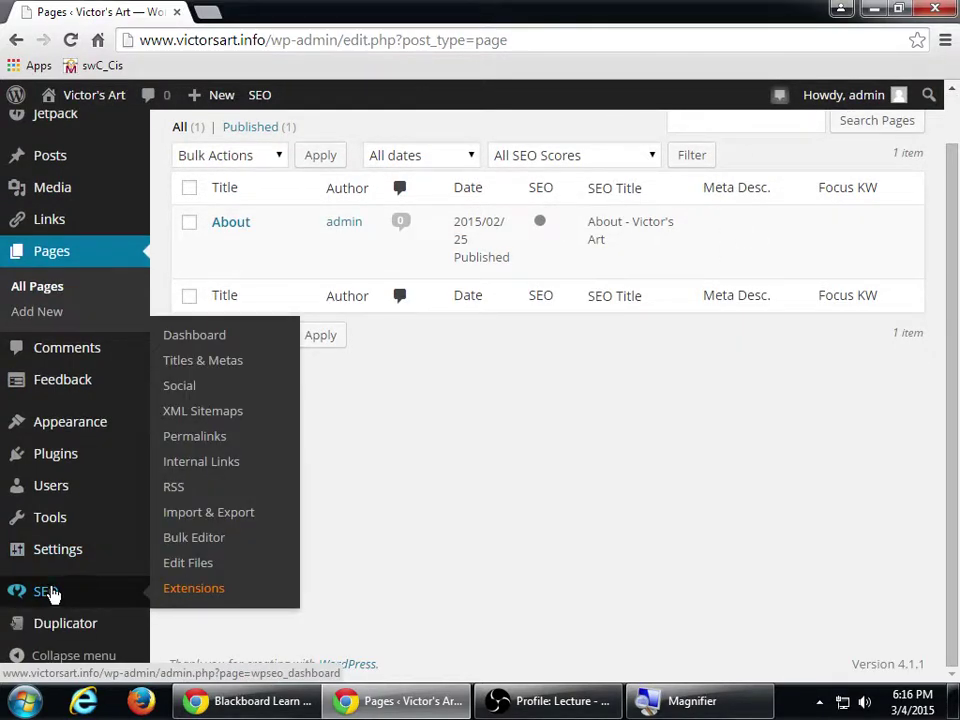
left_click(47, 595)
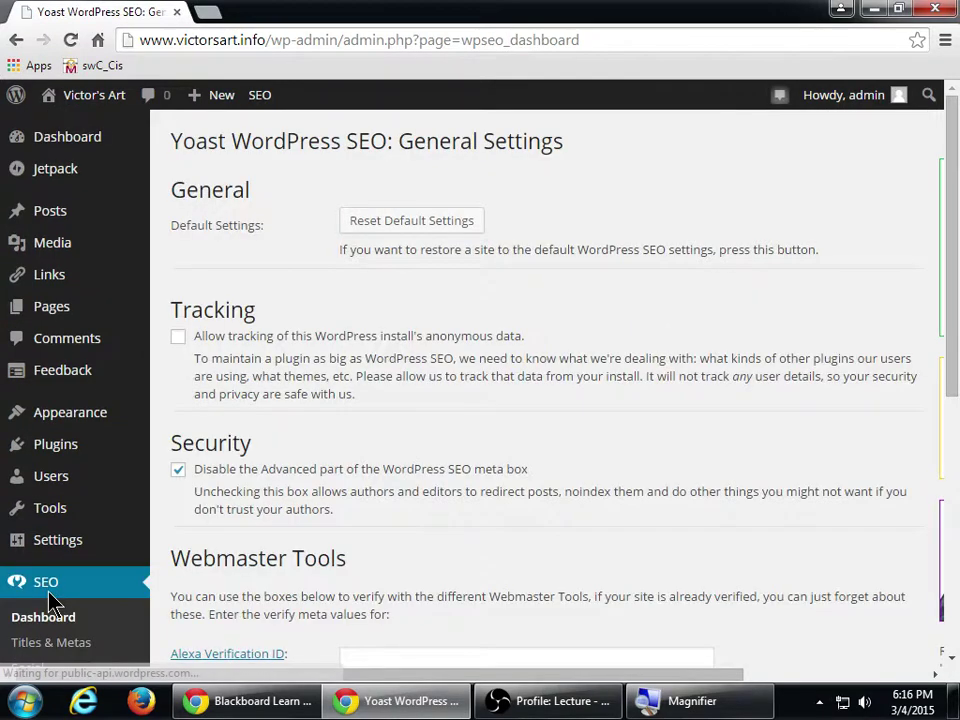
scroll(300, 558, "down", 1)
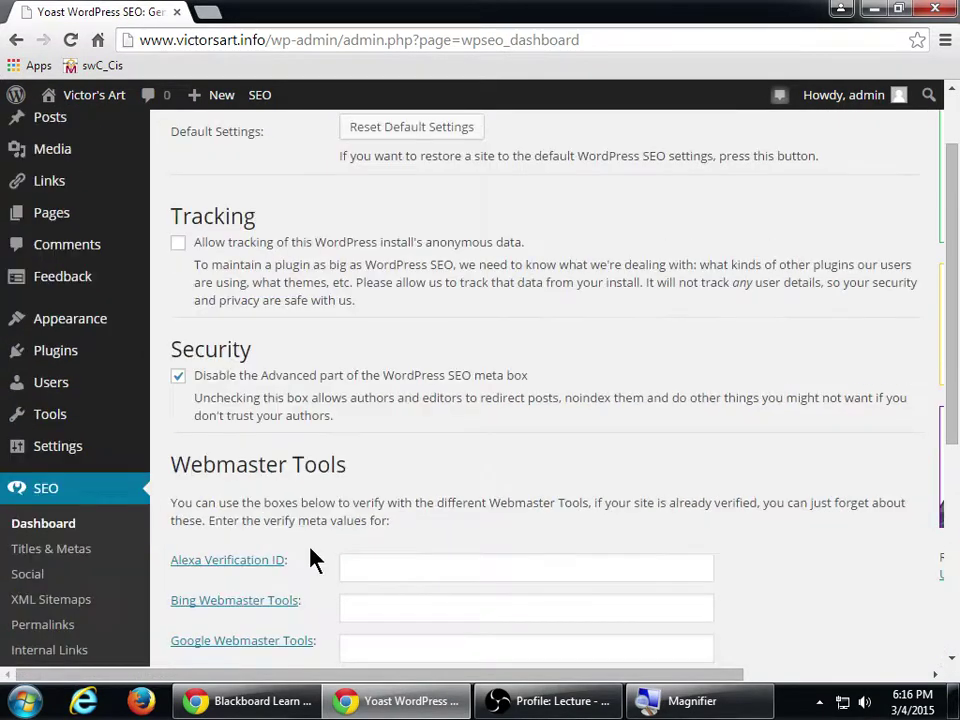
left_click(754, 673)
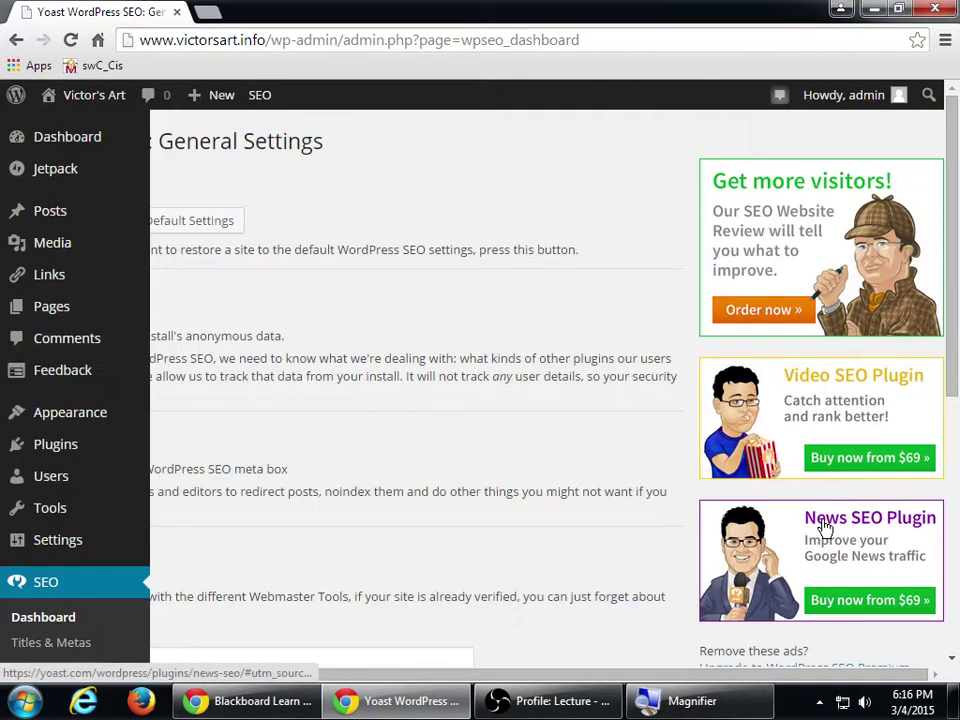
scroll(706, 400, "down", 1)
scroll(706, 400, "down", 3)
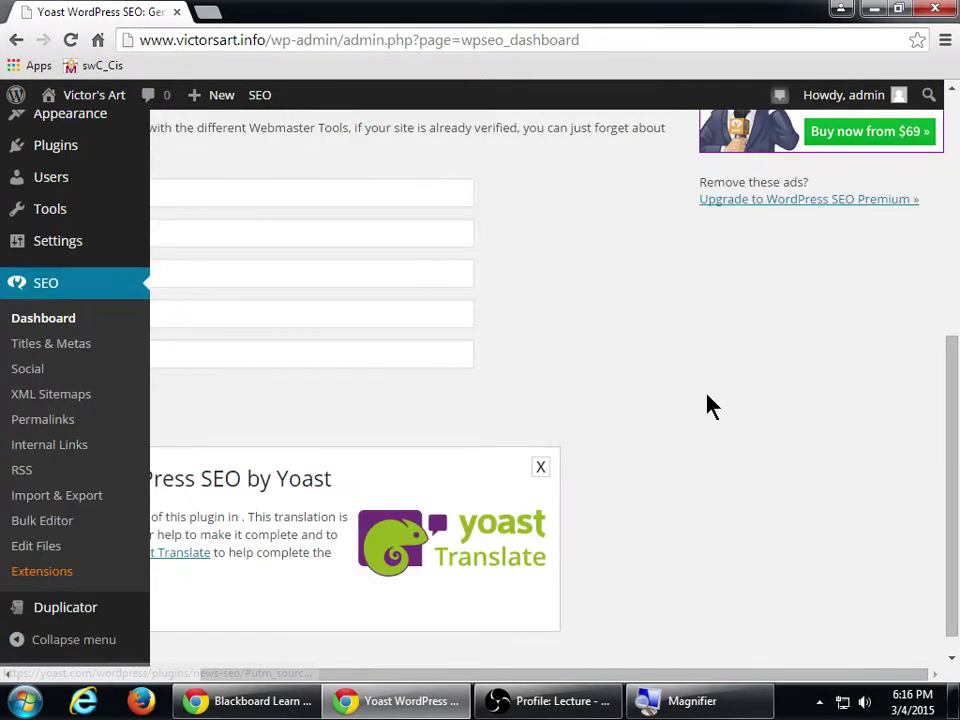
left_click(170, 676)
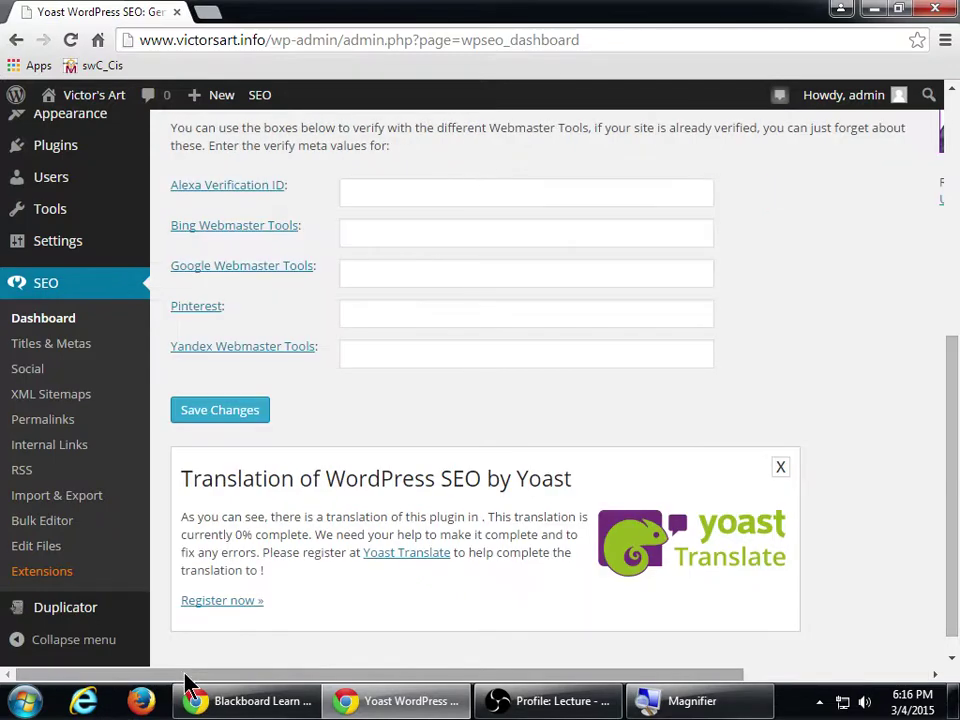
scroll(230, 630, "down", 1)
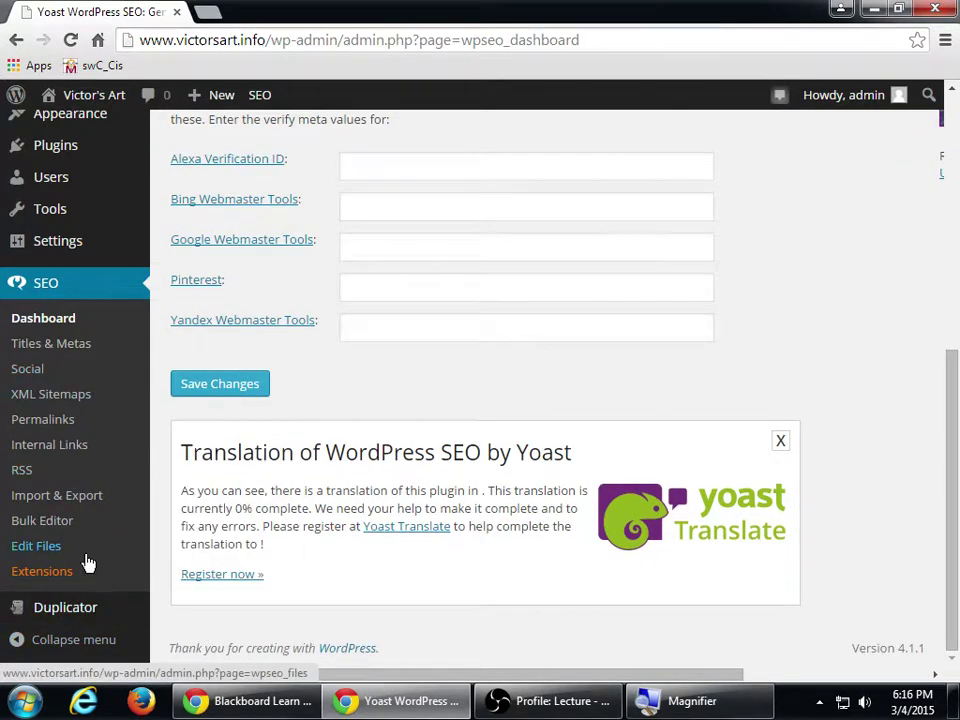
scroll(405, 415, "up", 3)
scroll(405, 415, "up", 2)
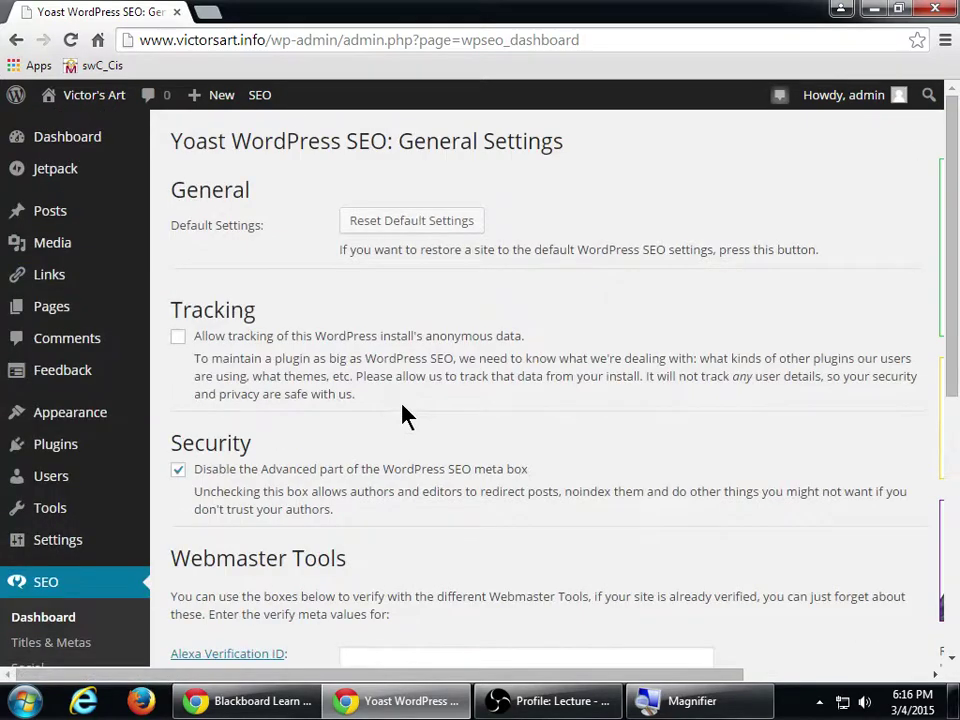
left_click(842, 675)
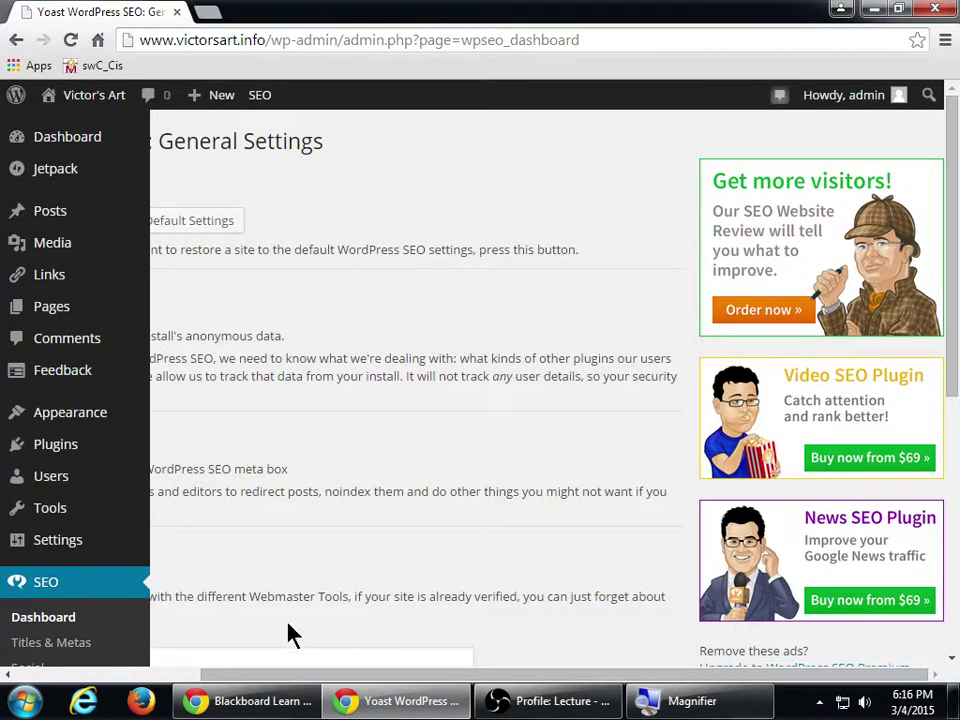
left_click(197, 675)
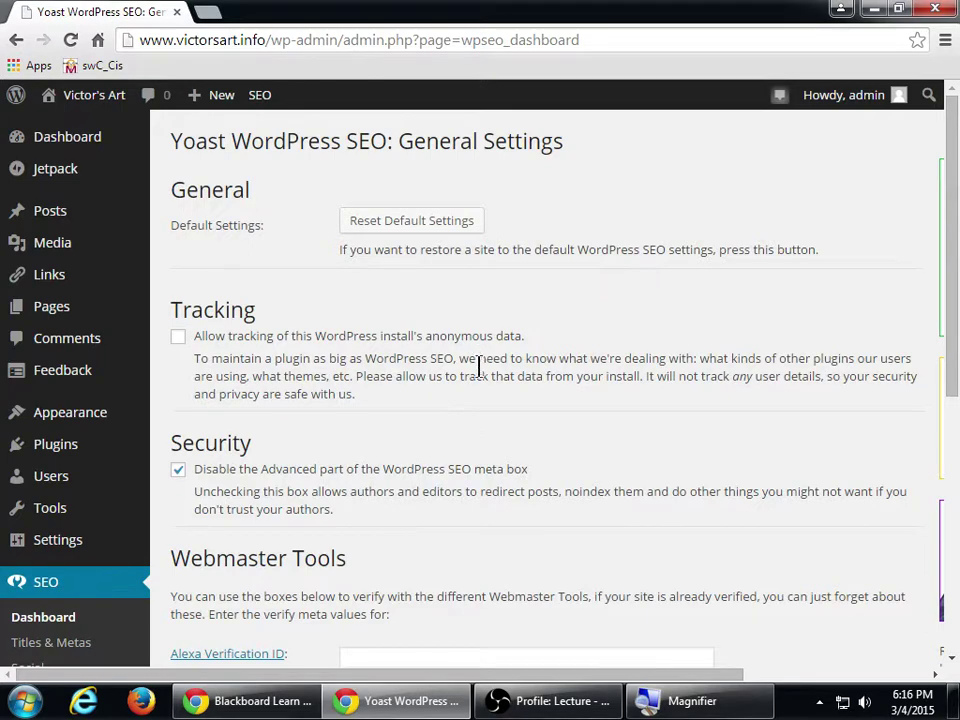
scroll(485, 374, "down", 1)
scroll(485, 374, "down", 1)
scroll(488, 385, "up", 2)
mouse_move(103, 177)
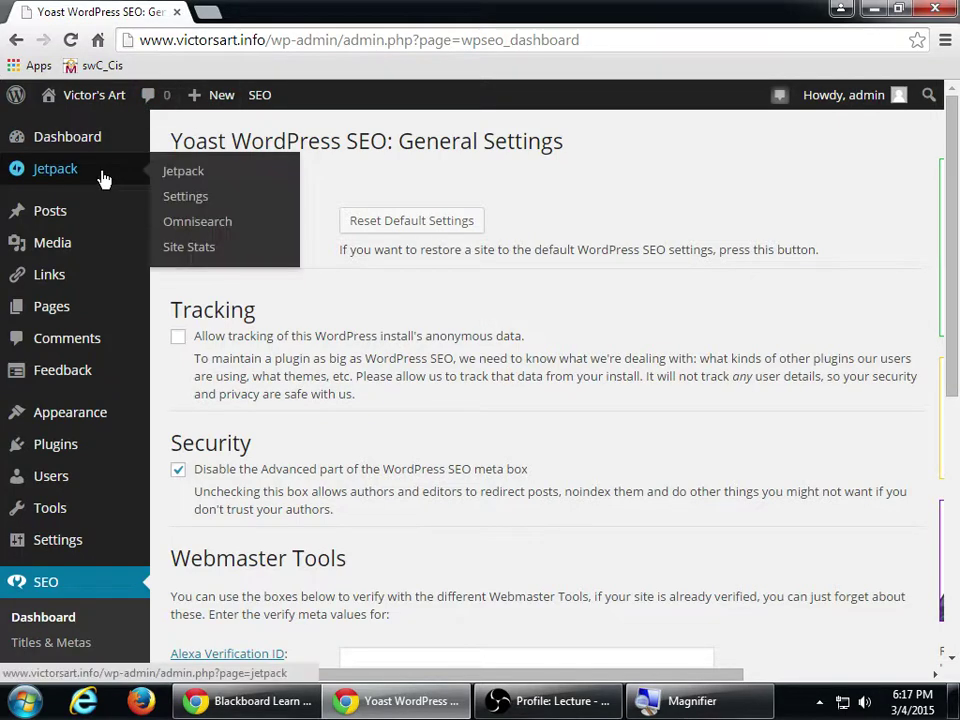
- Open Jetpack Site Stats, which reports no stats for the period and 0 views
left_click(200, 254)
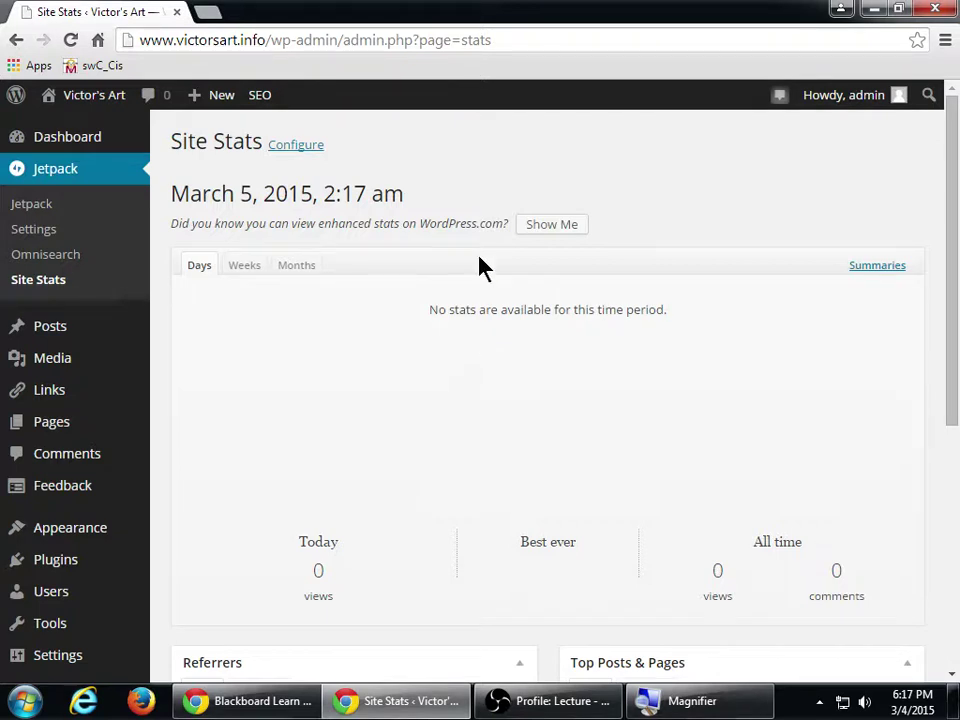
scroll(167, 527, "down", 2)
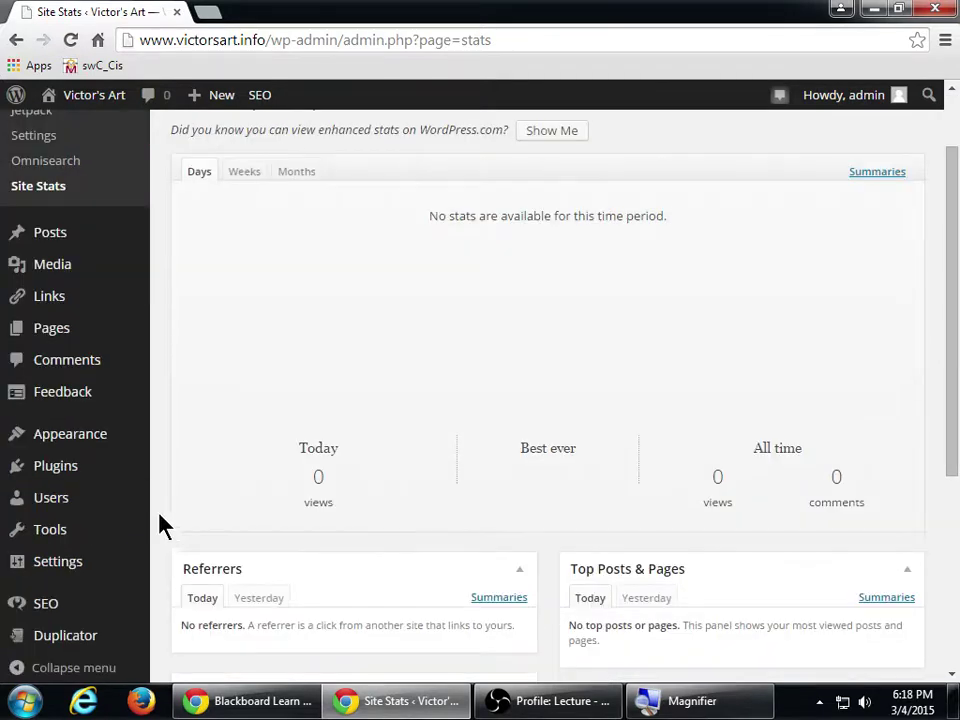
mouse_move(108, 483)
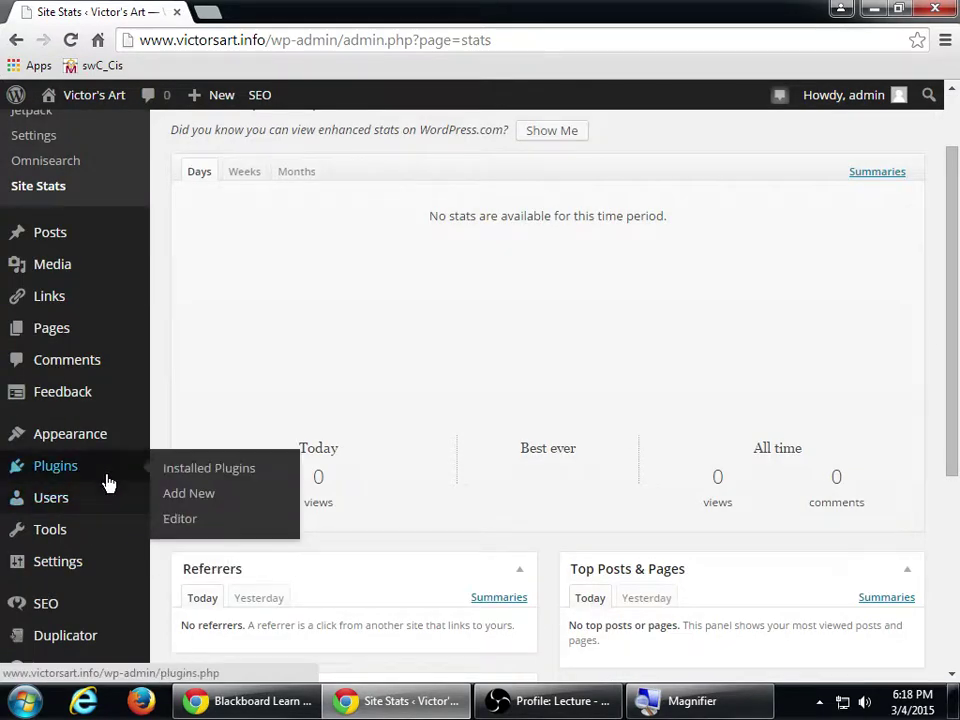
- Search the Add Plugins directory for 'google analytics yoast'
left_click(193, 497)
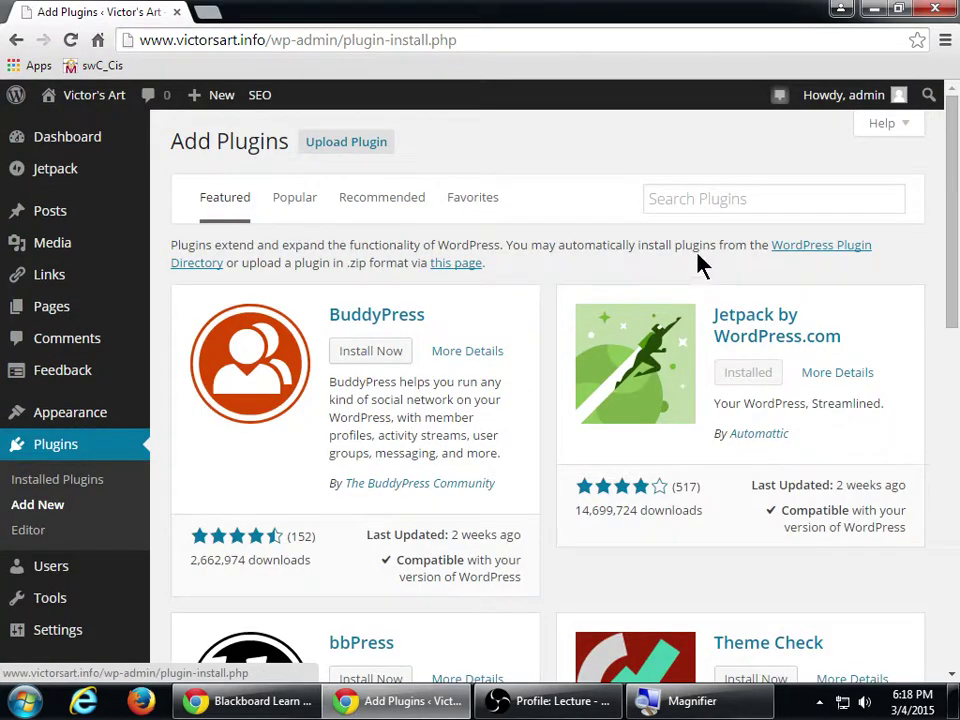
left_click(696, 200)
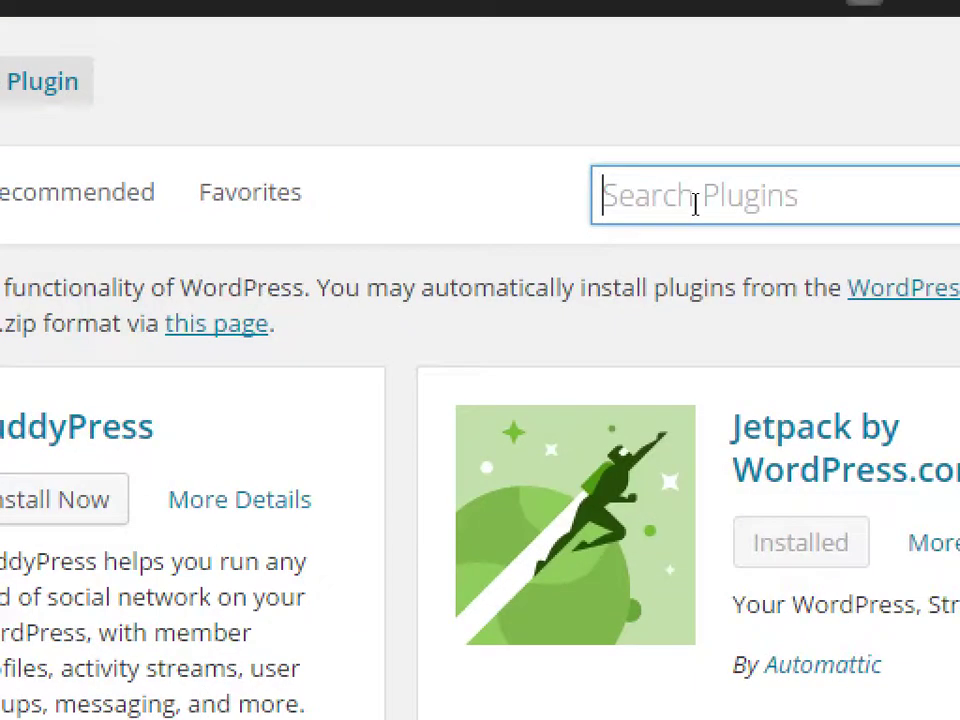
type("google a")
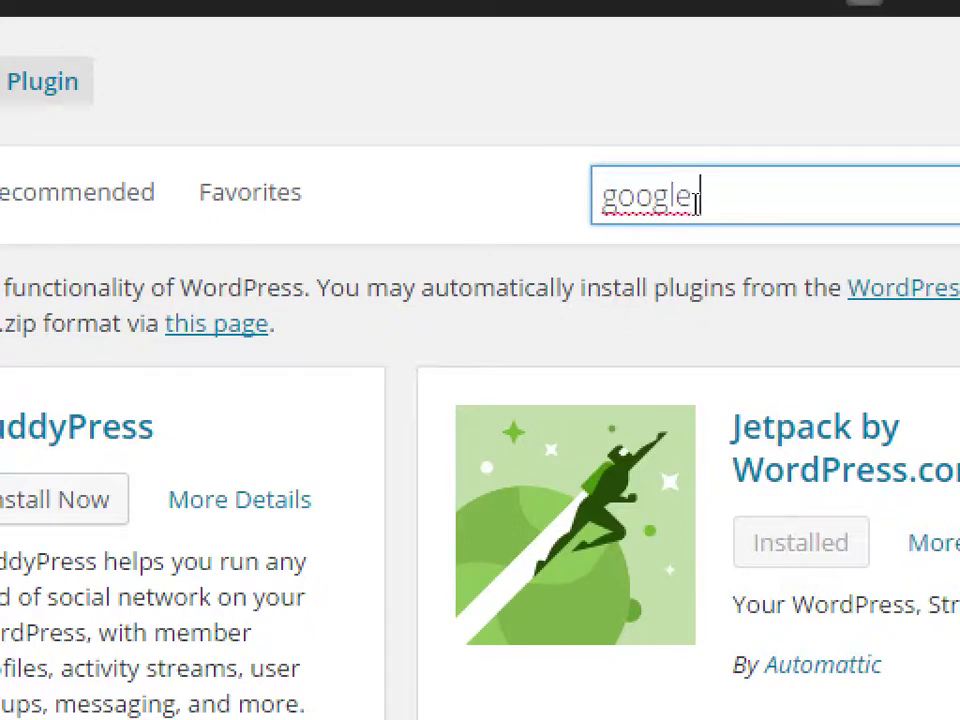
type("n")
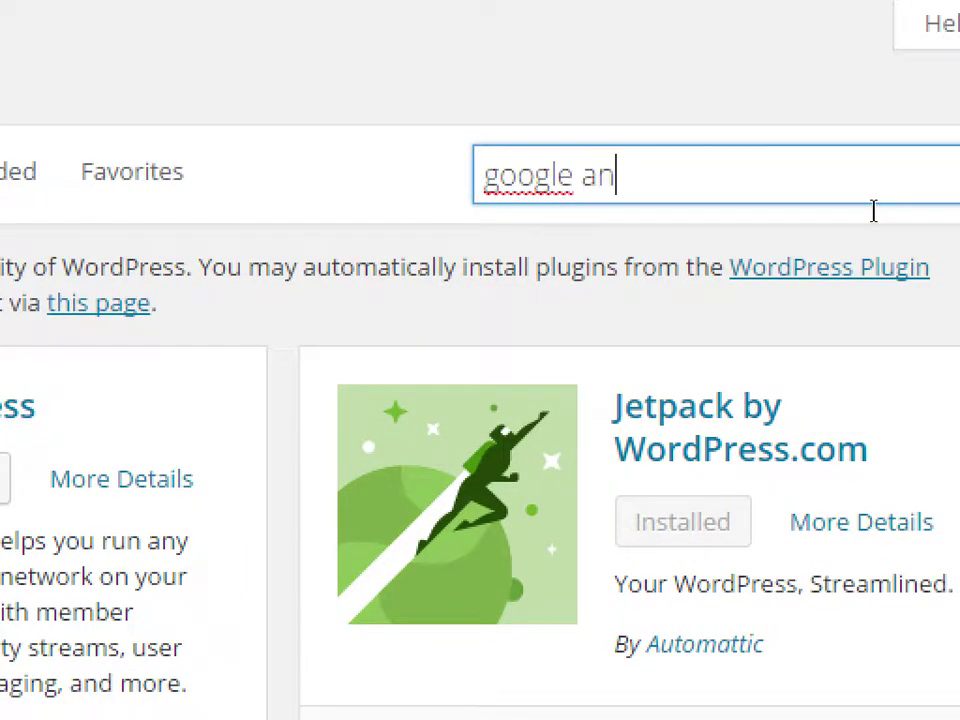
type("alytics")
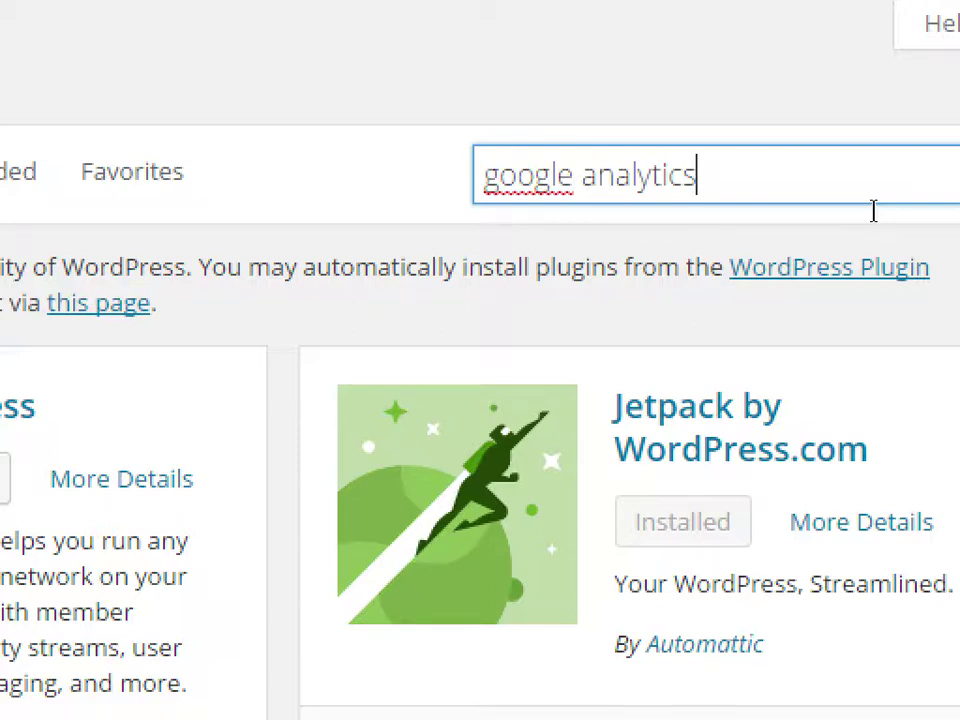
type(" yoast")
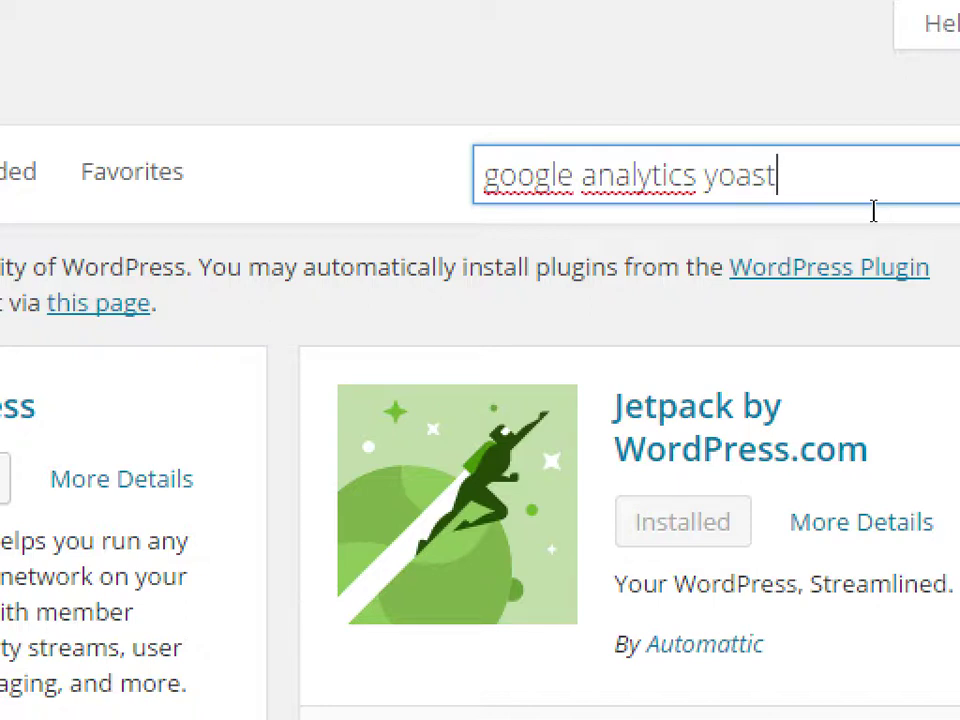
key("Return")
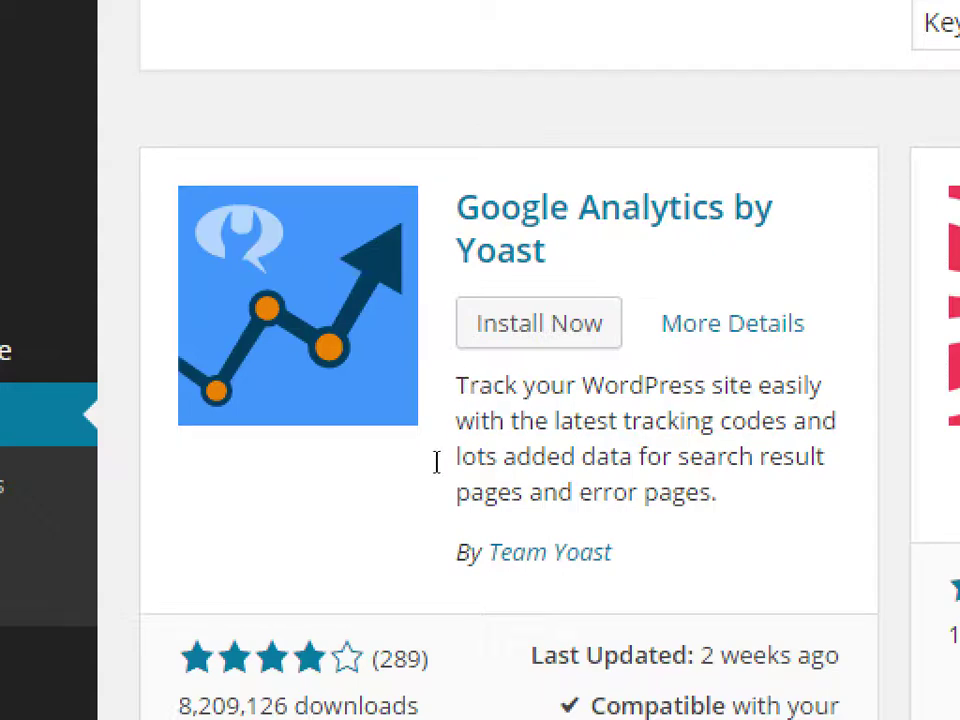
- Install the Google Analytics by Yoast plugin from its search result card
scroll(430, 480, "down", 2)
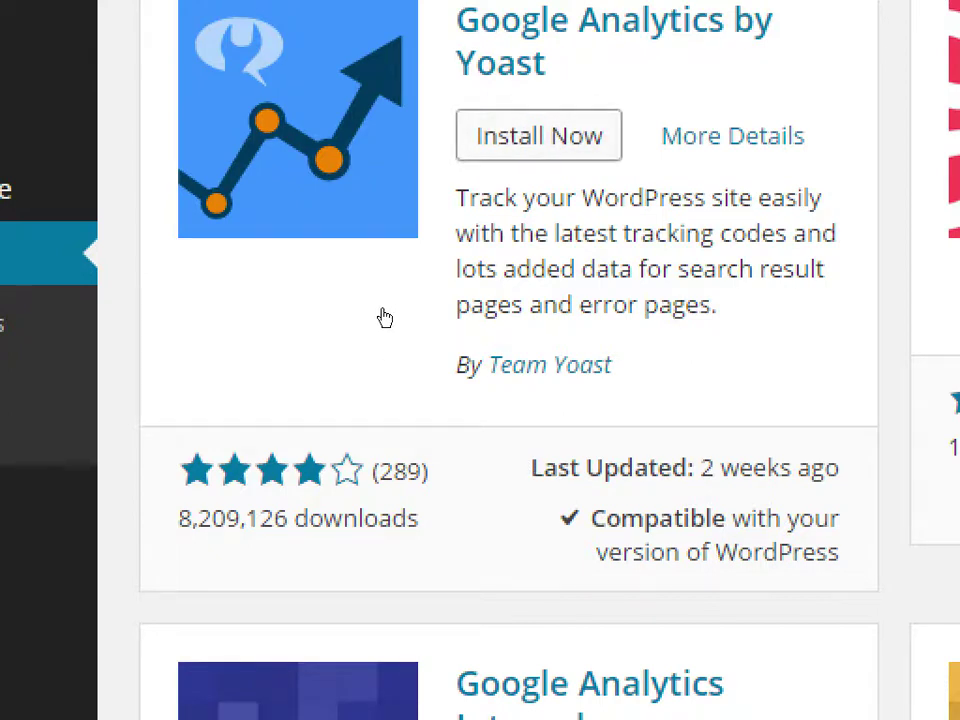
key("Tab")
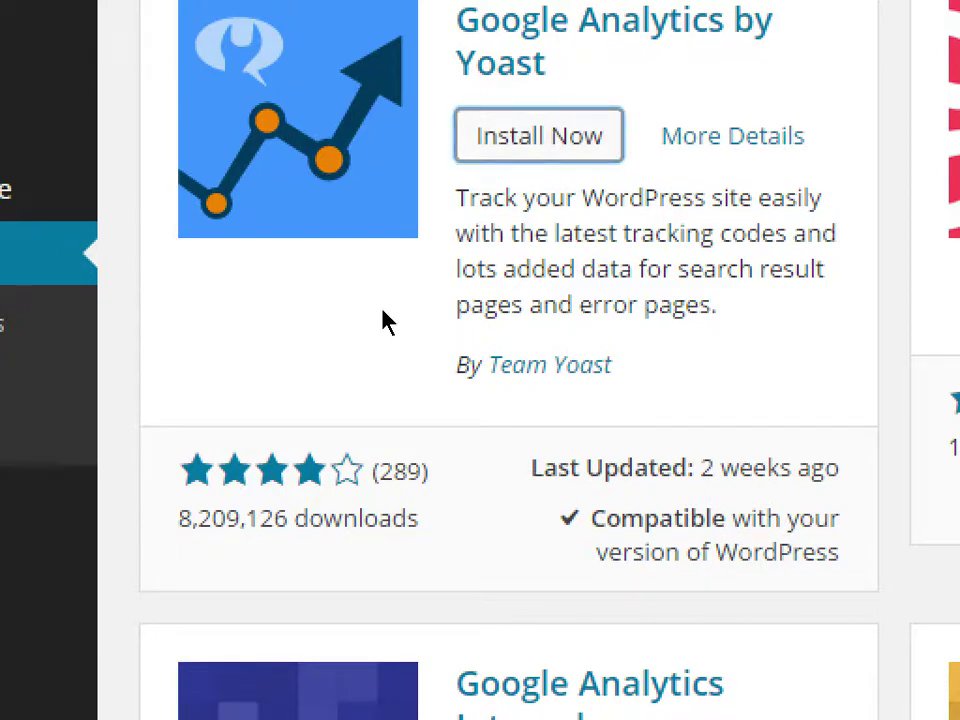
key("Return")
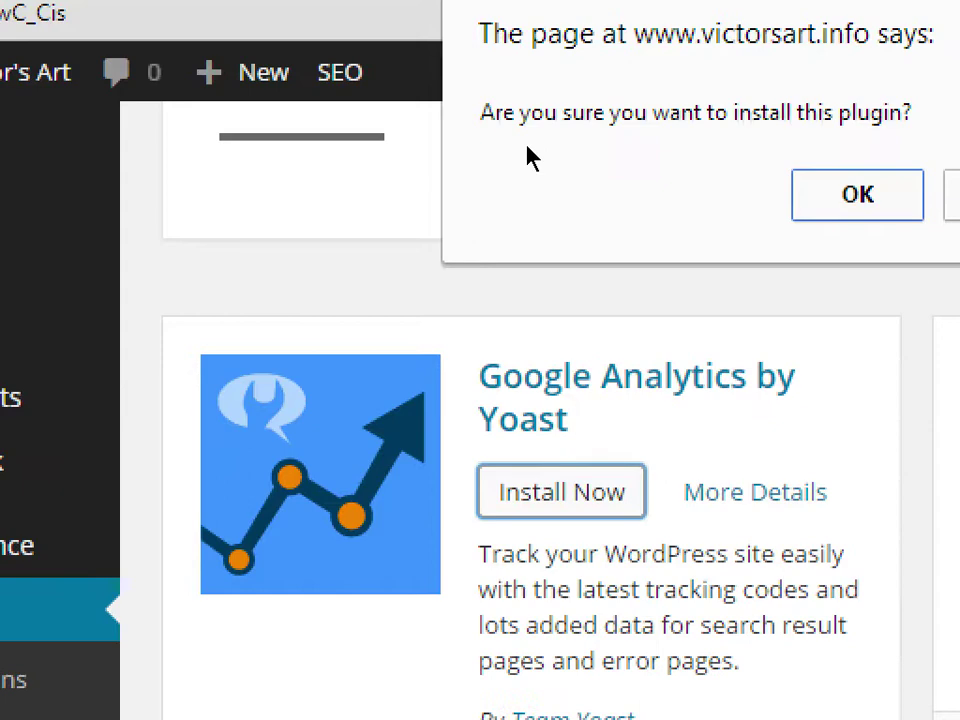
key("Return")
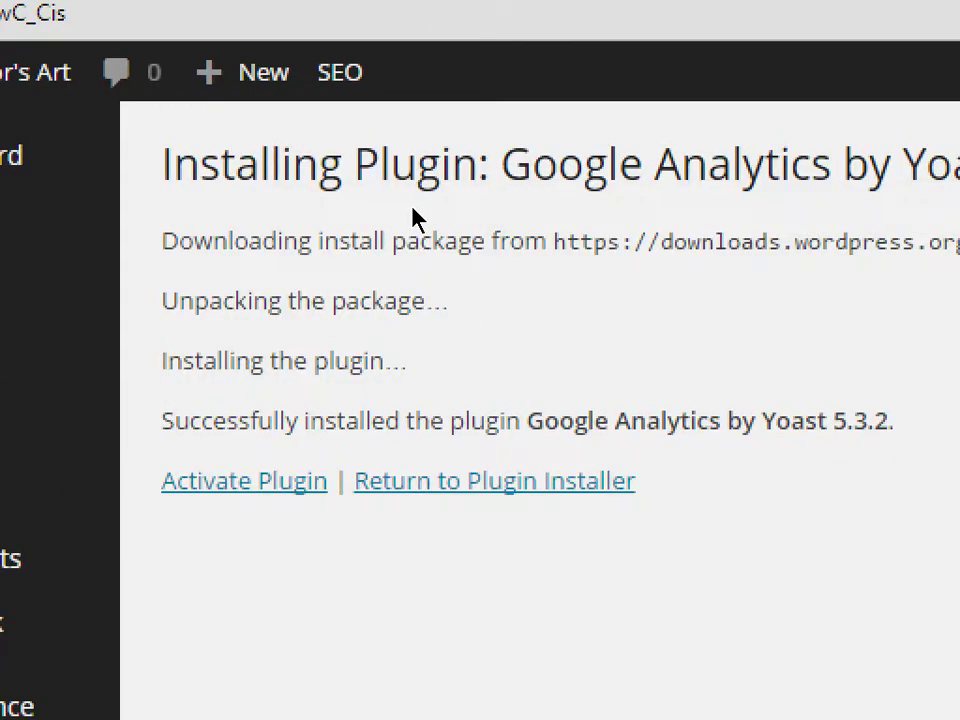
- Activate Google Analytics by Yoast, then return to the Blackboard Learn course announcements
key("Tab")
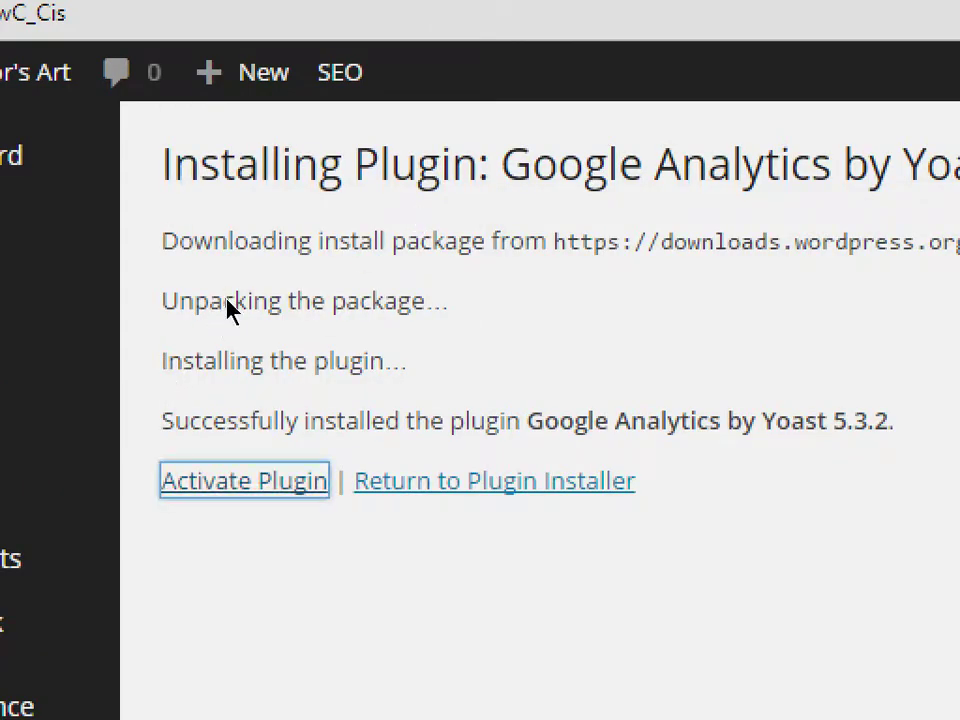
key("Return")
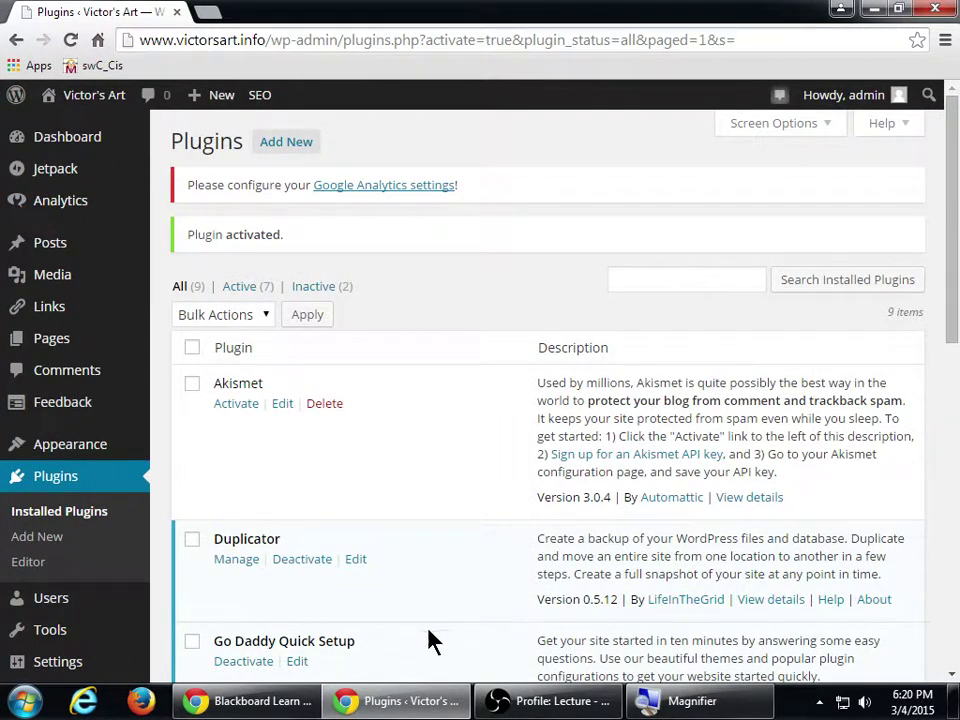
left_click(250, 701)
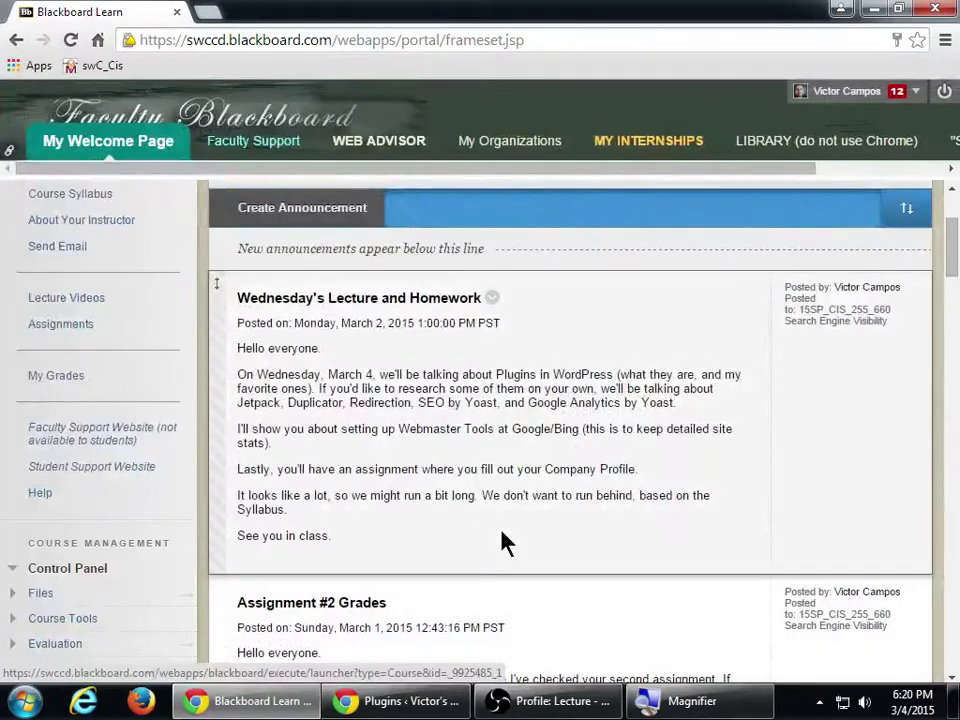